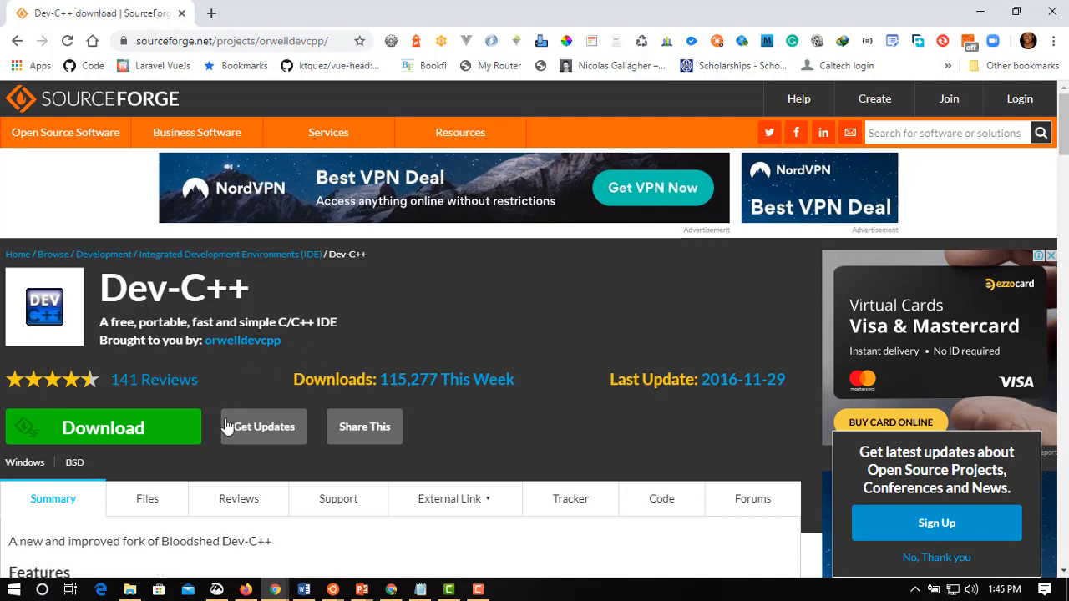
- Download the Dev-C++ installer from SourceForge and save it in the Downloads folder as Dev-Cpp 5.11 TDM-GCC 4.9.2 Setup
click(92, 430)
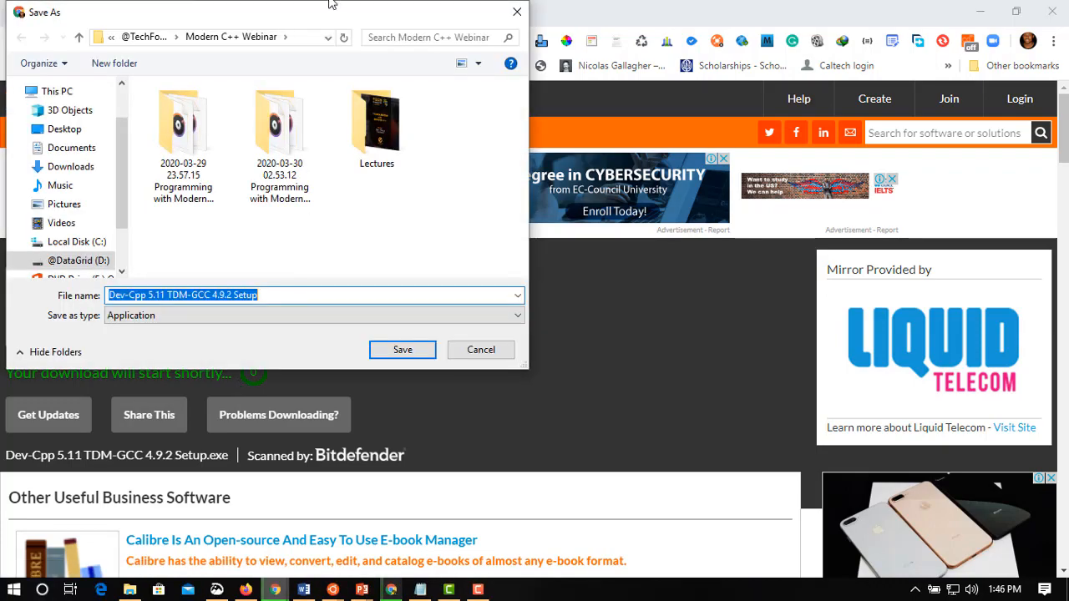
drag(290, 19, 587, 61)
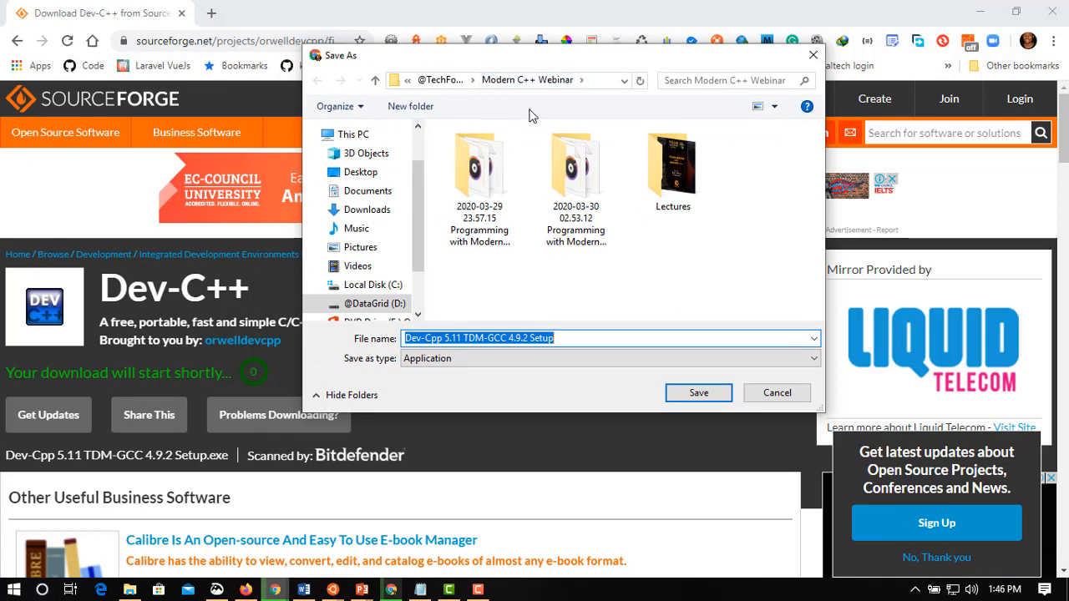
click(364, 210)
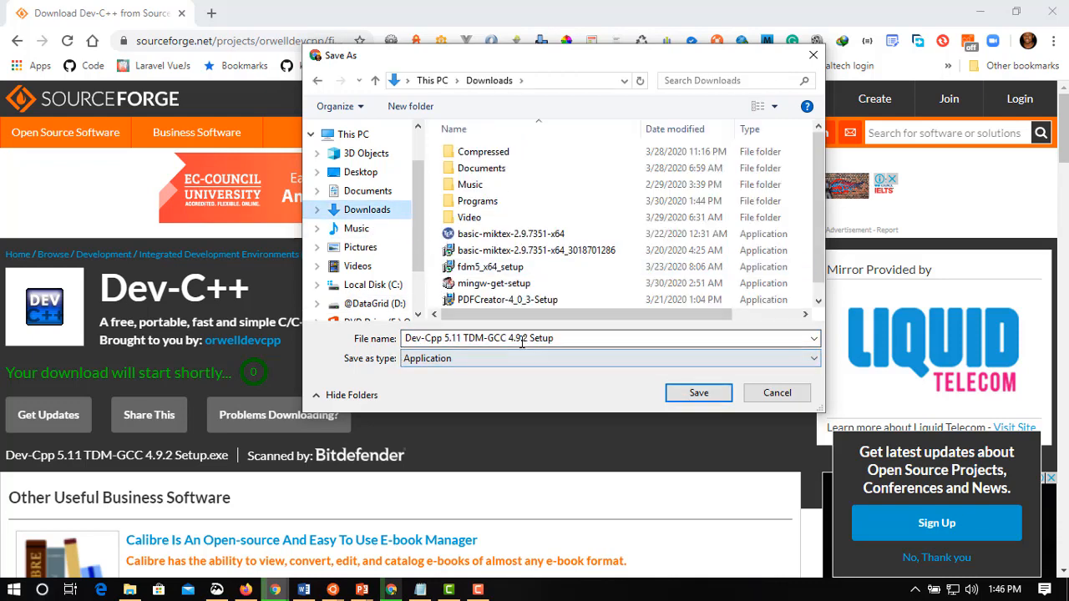
click(596, 338)
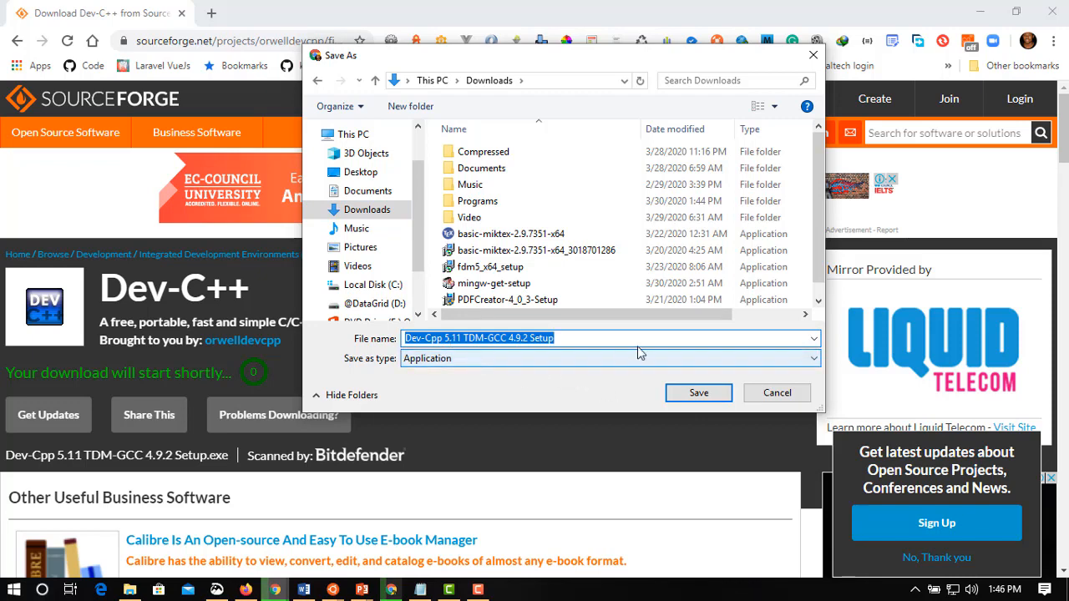
click(612, 340)
drag(464, 337, 529, 338)
click(684, 393)
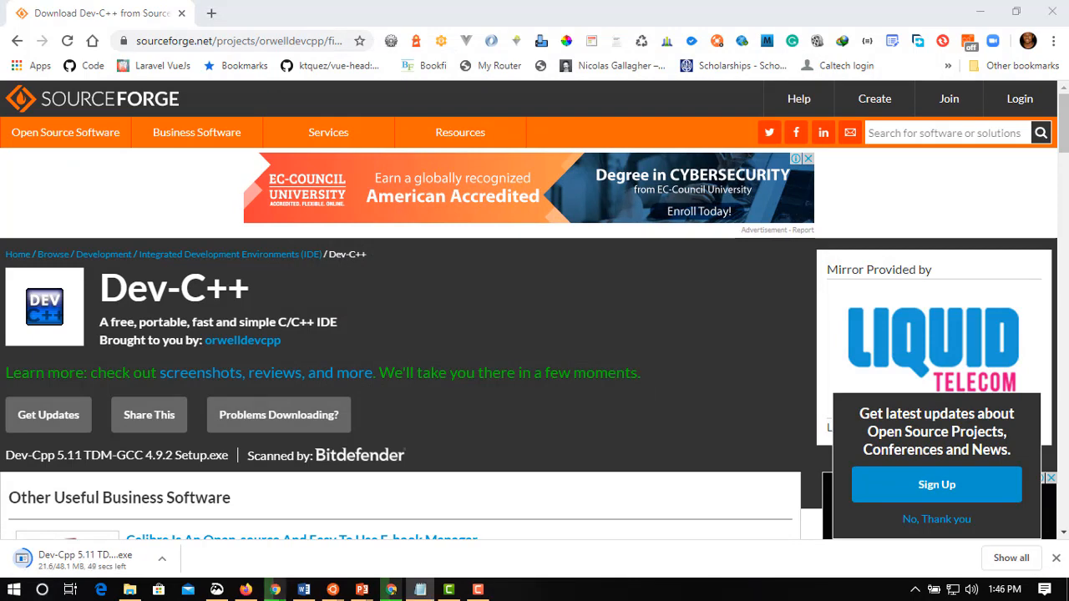
click(211, 13)
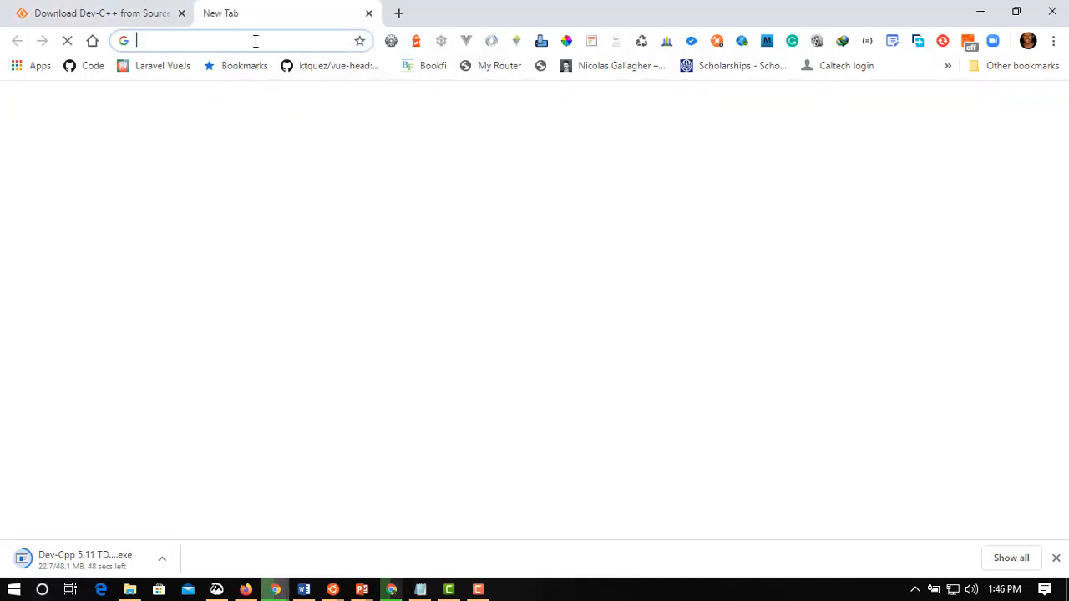
text(https://jmeubank.github.io/tdm-gcc/)
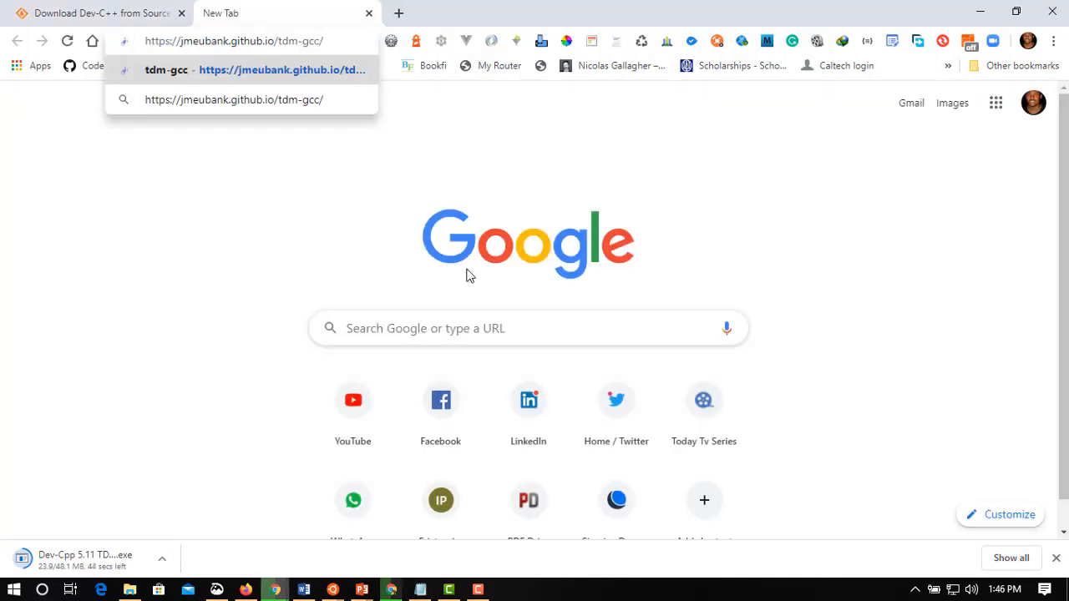
key(Return)
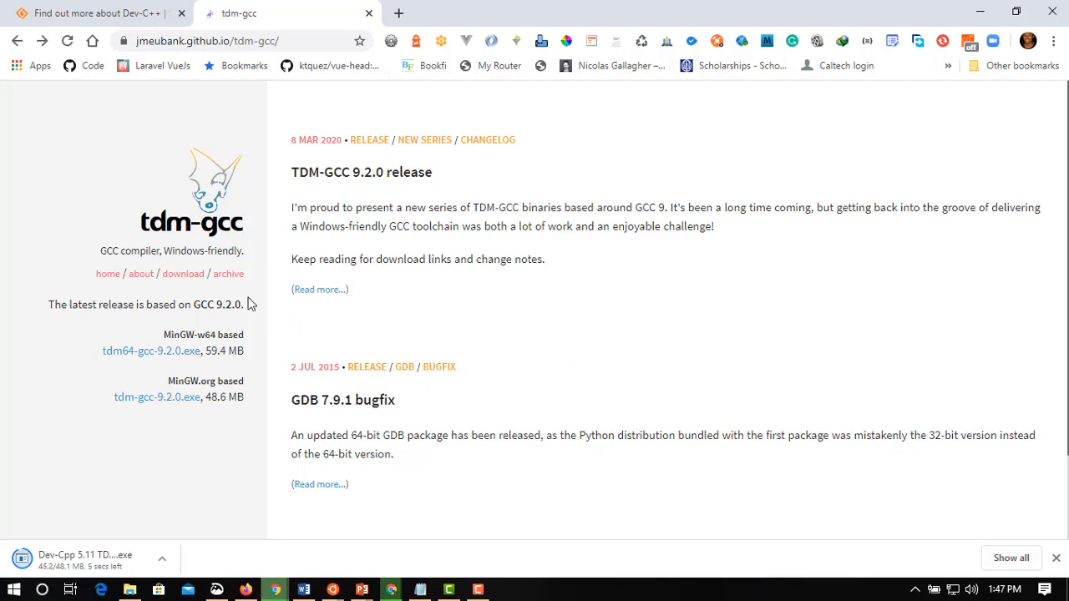
click(185, 284)
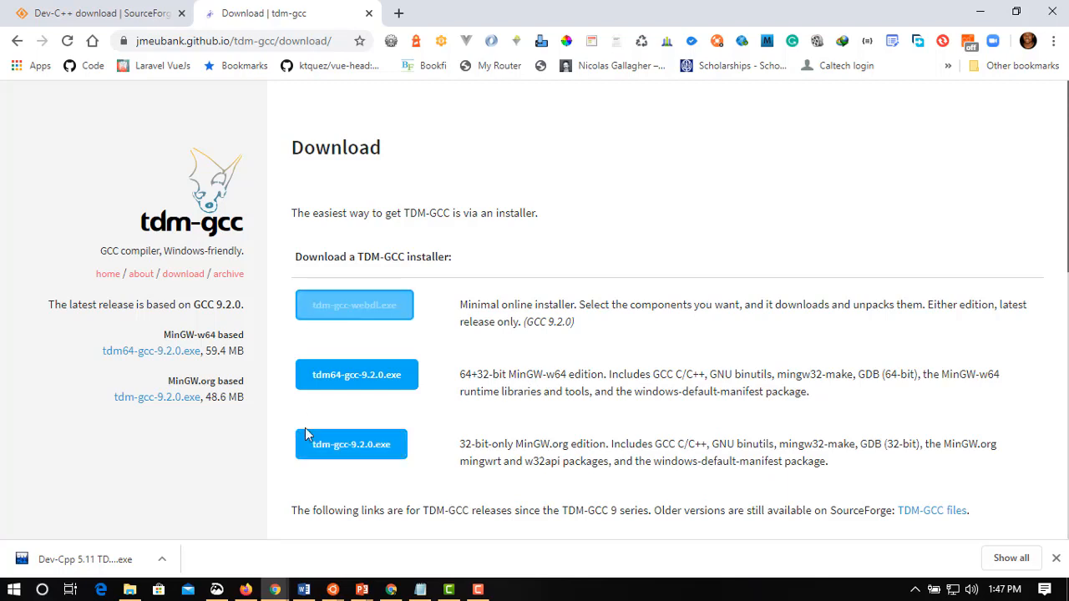
click(357, 382)
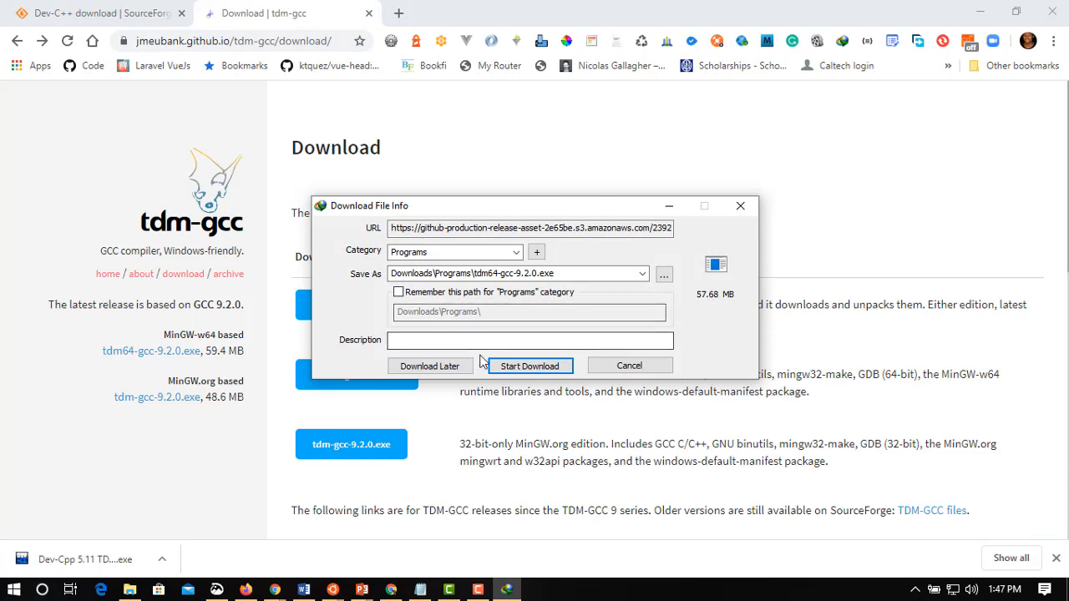
click(547, 367)
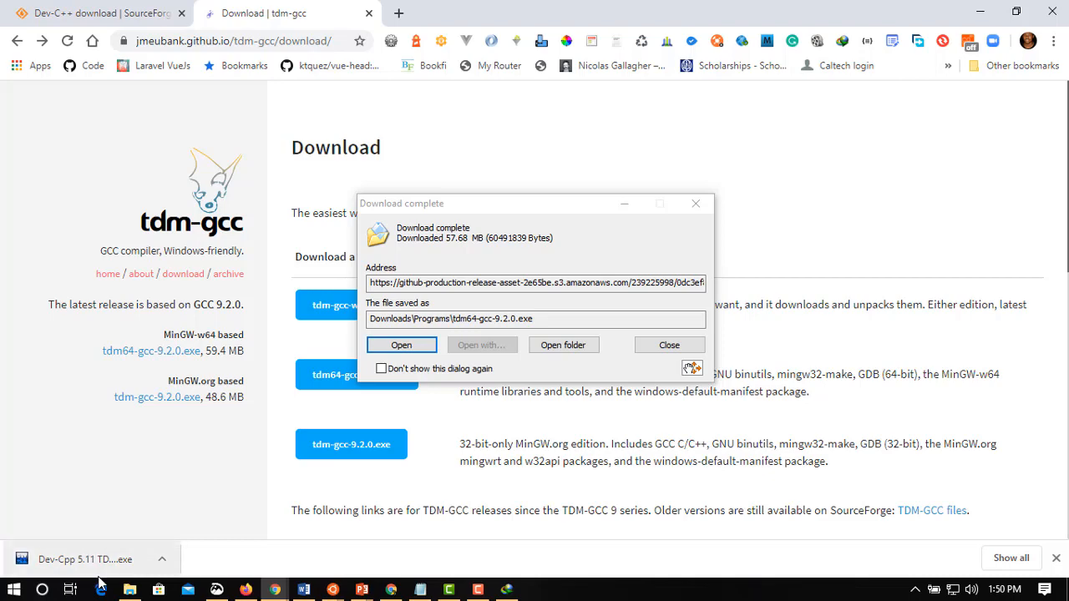
- Switch to File Explorer and run Dev-Cpp 5.11 TDM-GCC 4.9.2 Setup from the Downloads folder
click(131, 593)
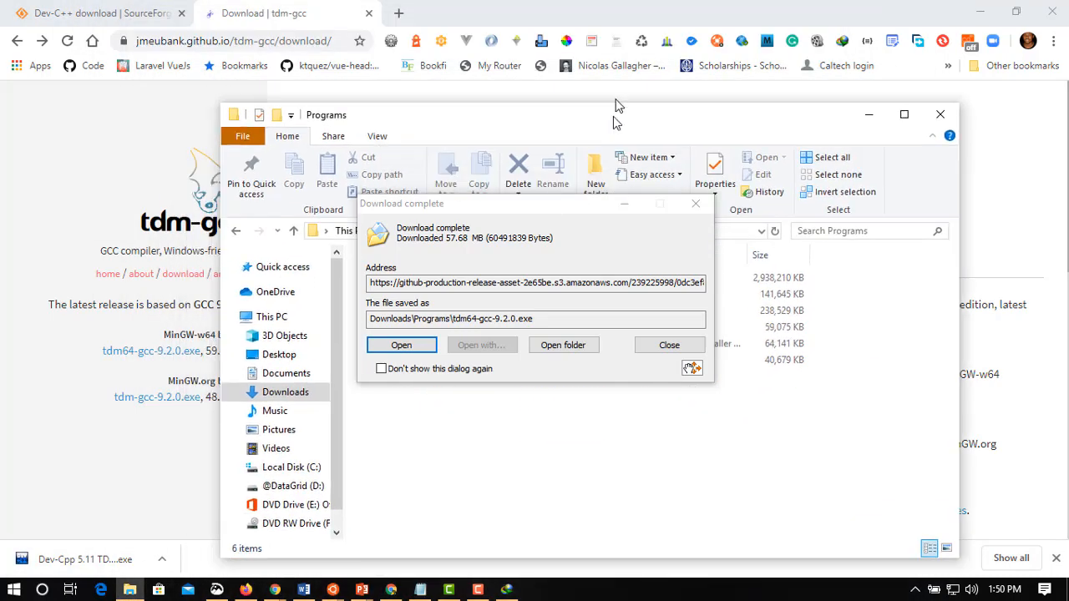
click(637, 205)
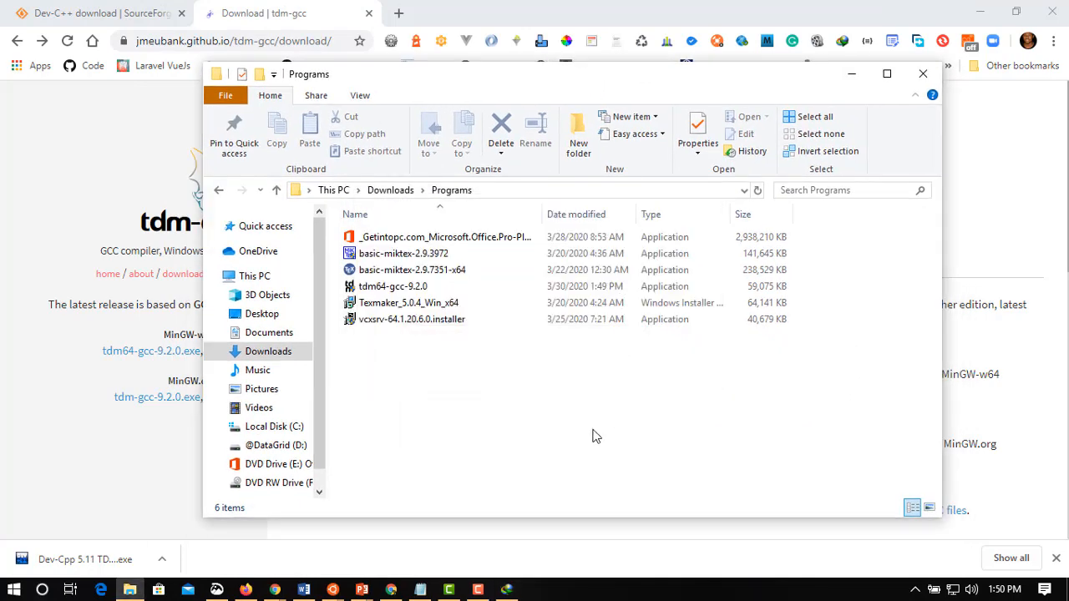
click(385, 191)
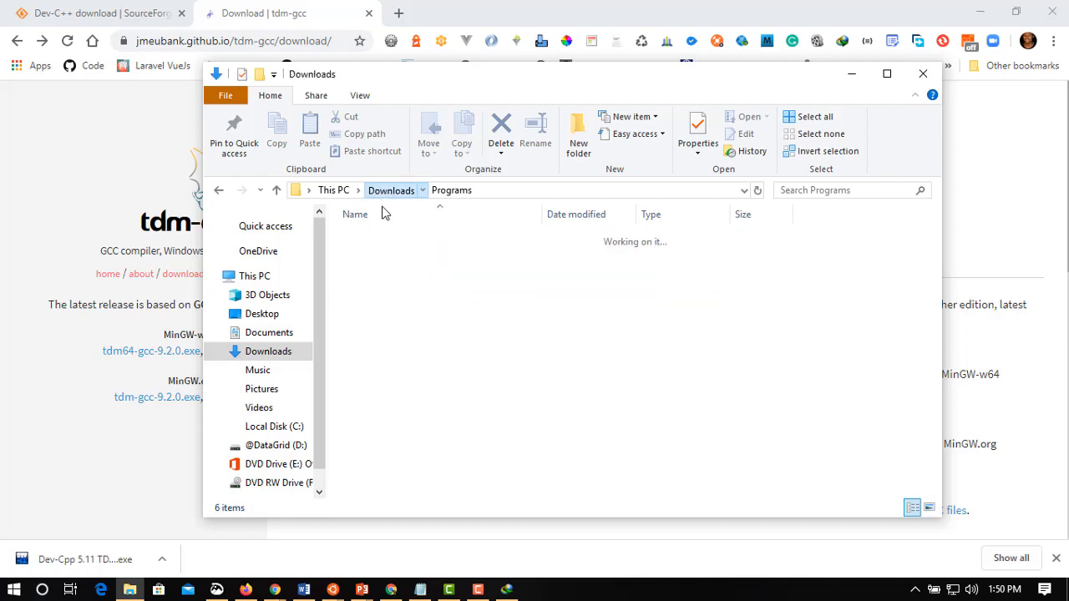
scroll(469, 451, down, 2)
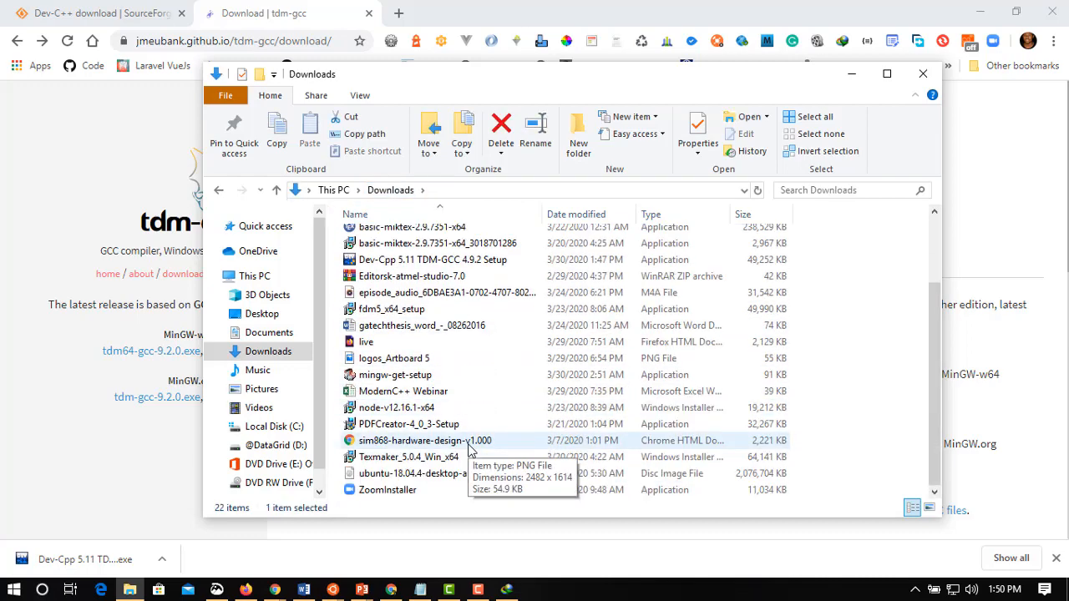
click(420, 260)
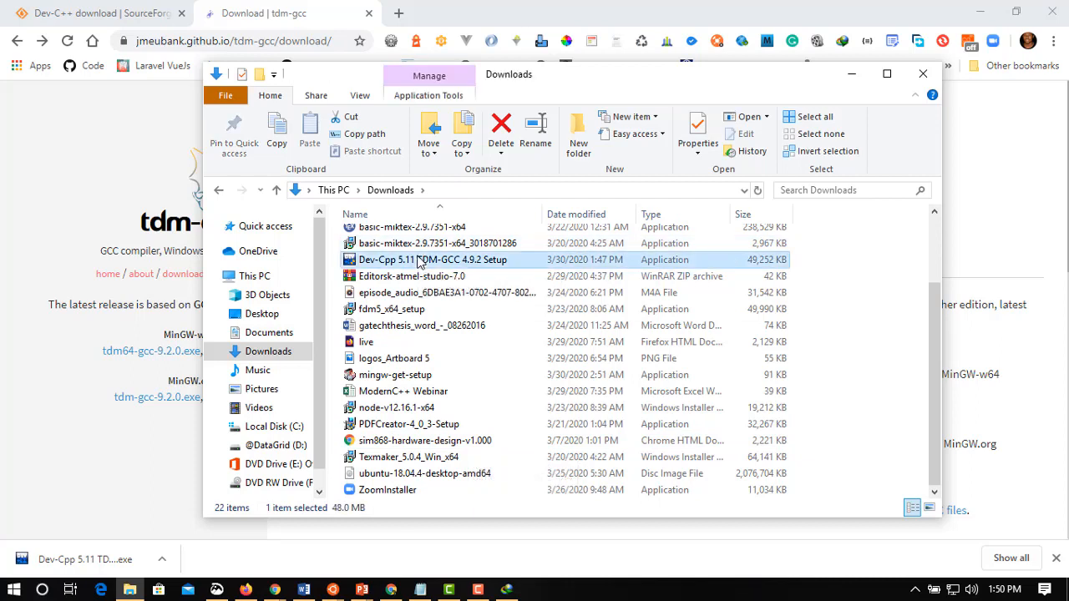
double_click(420, 260)
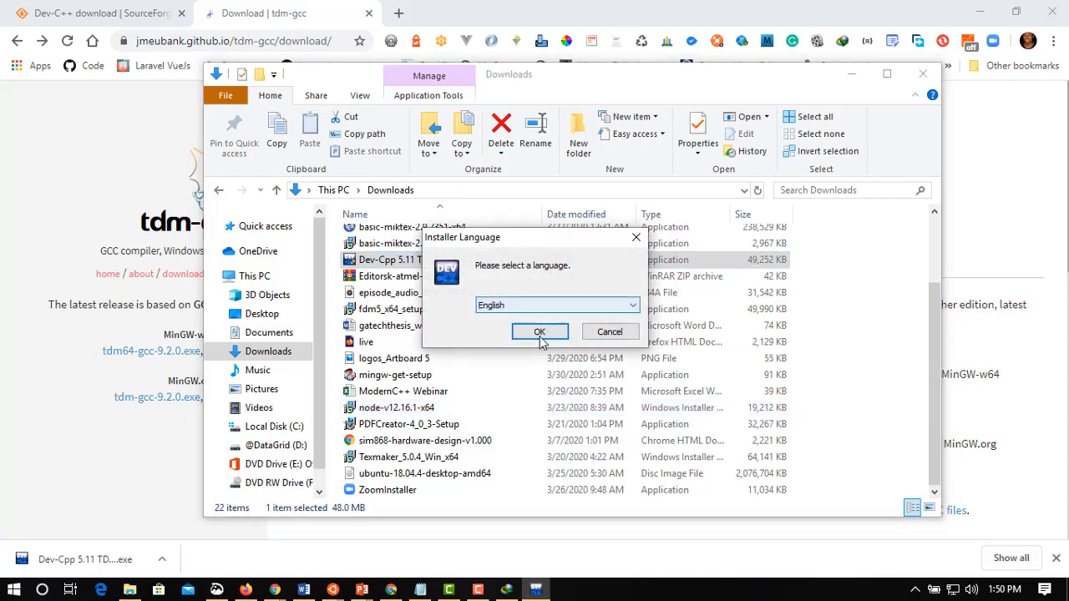
- Install Dev-C++ 5.11 in English to C:\Program Files (x86)\Dev-Cpp, including removal of old configuration files, and launch it on completion
click(540, 333)
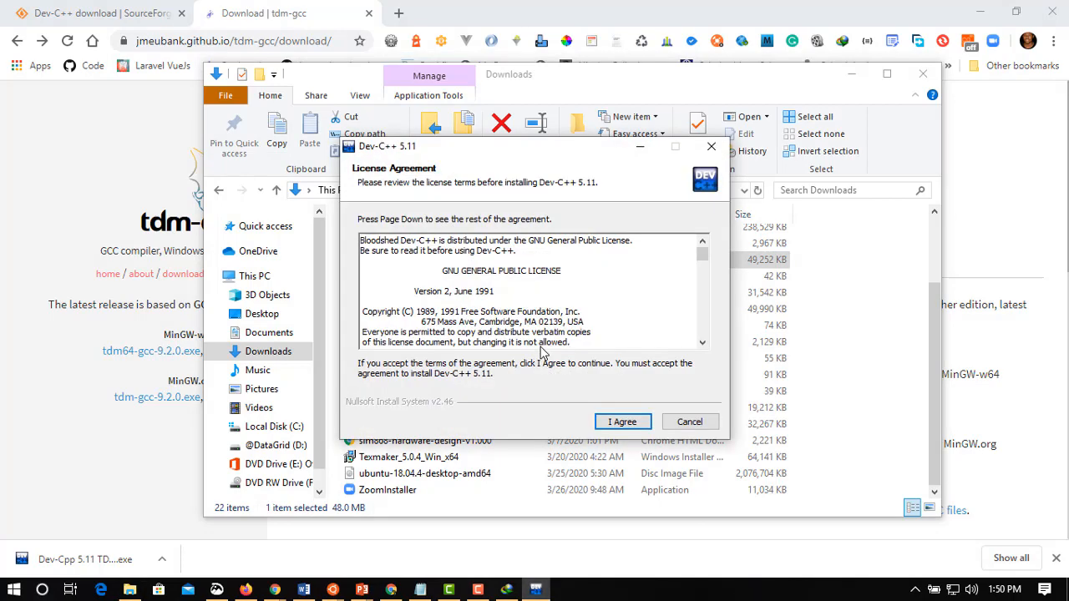
click(618, 422)
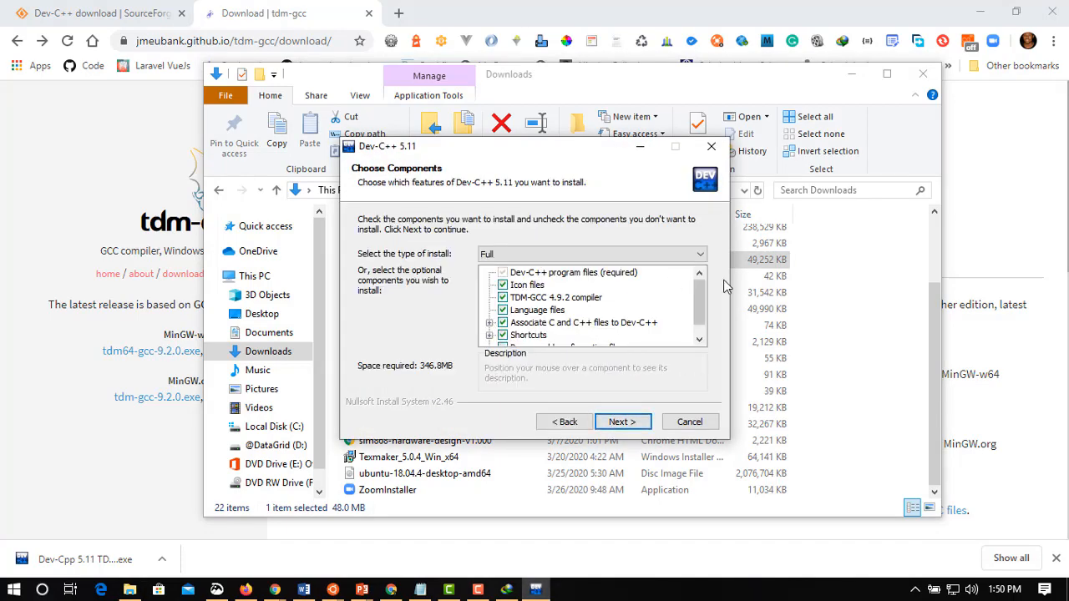
drag(701, 299, 704, 328)
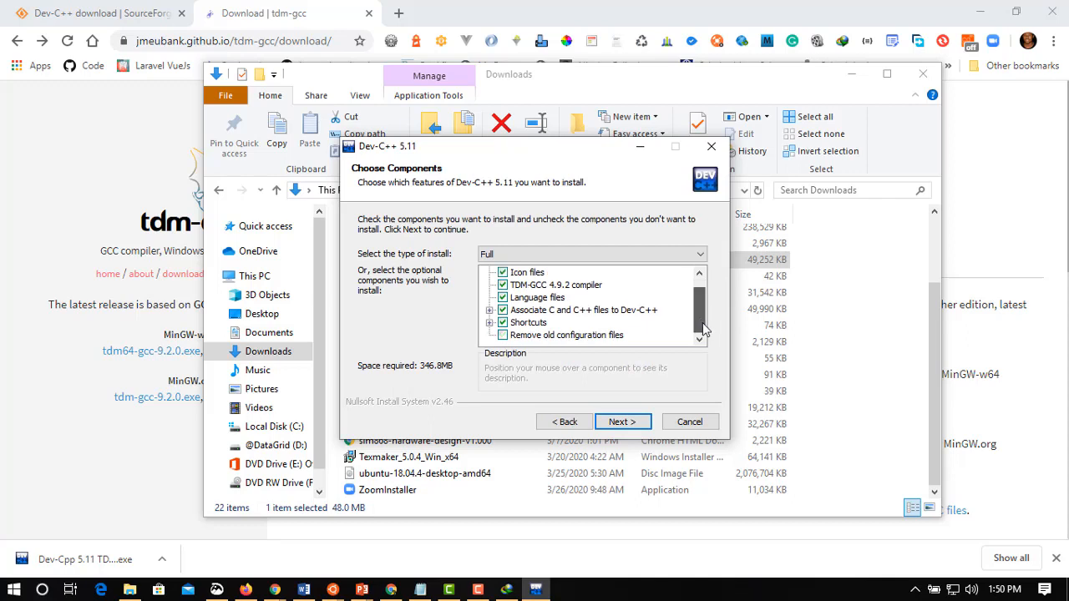
click(566, 335)
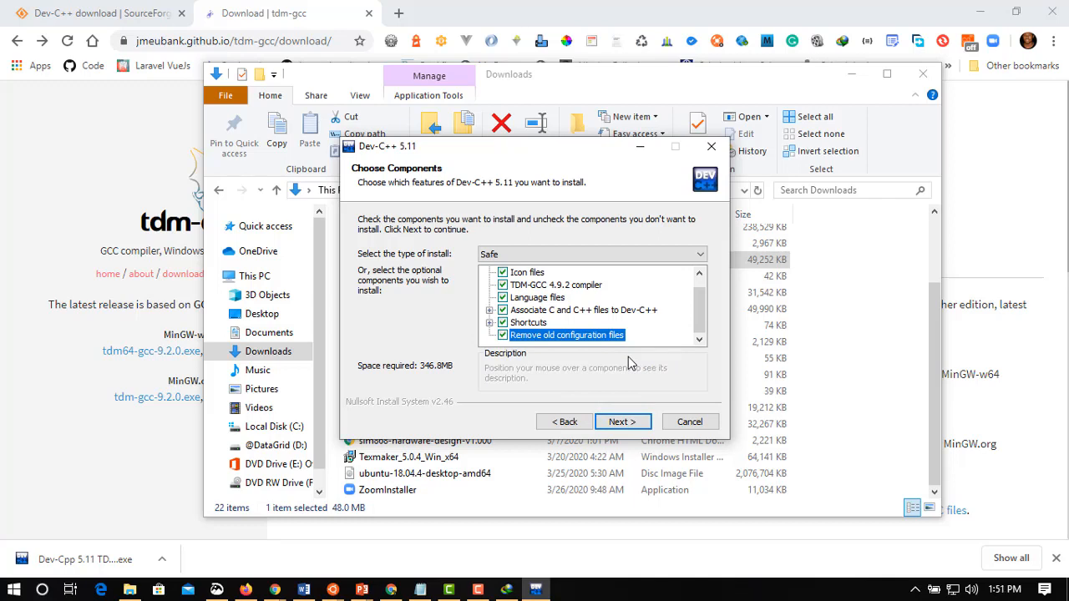
click(623, 421)
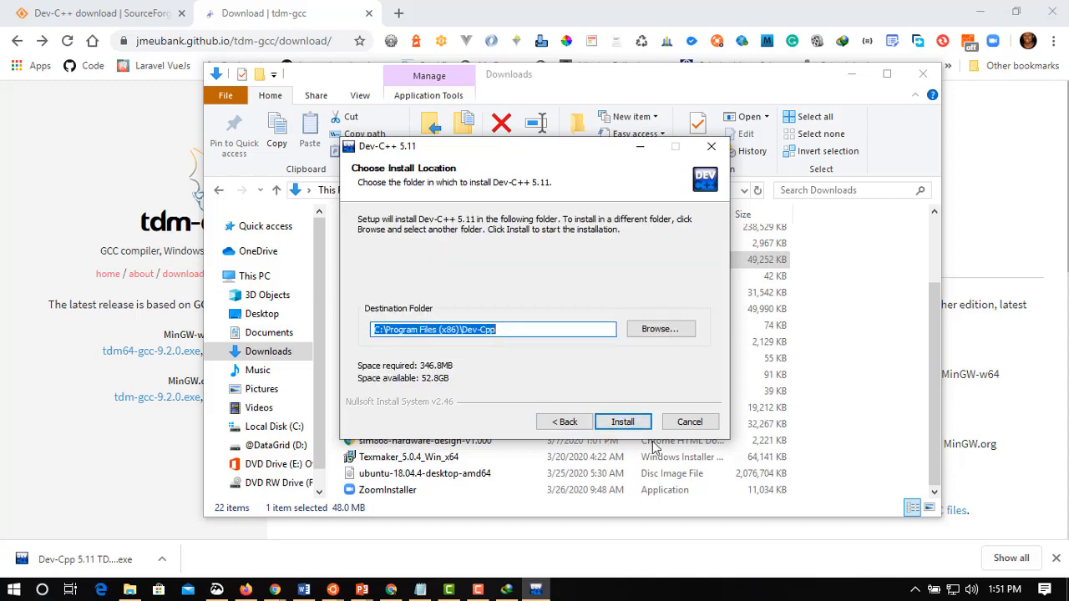
click(620, 426)
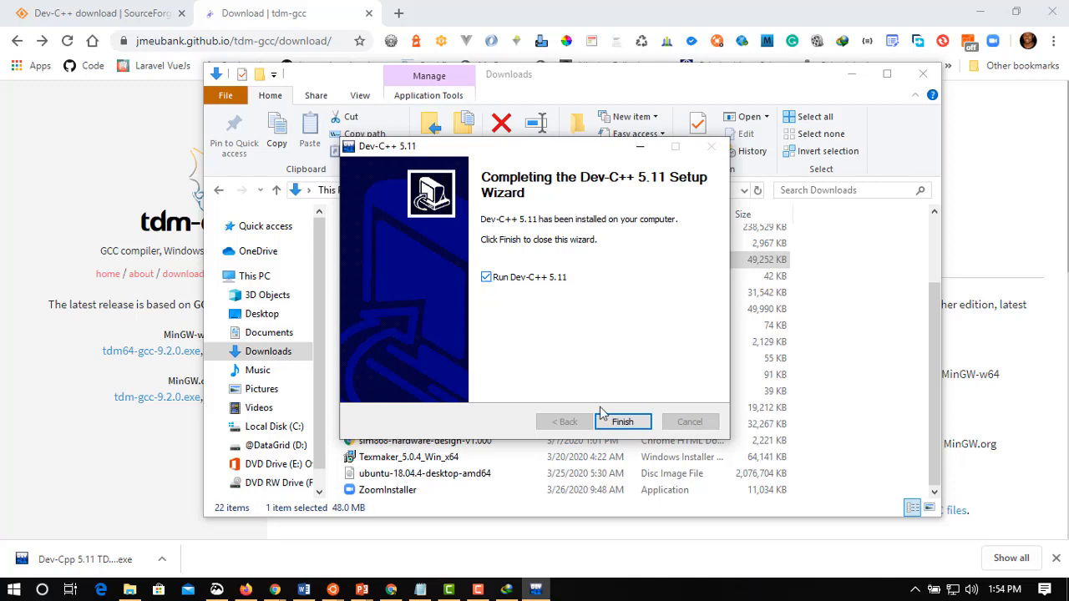
click(628, 421)
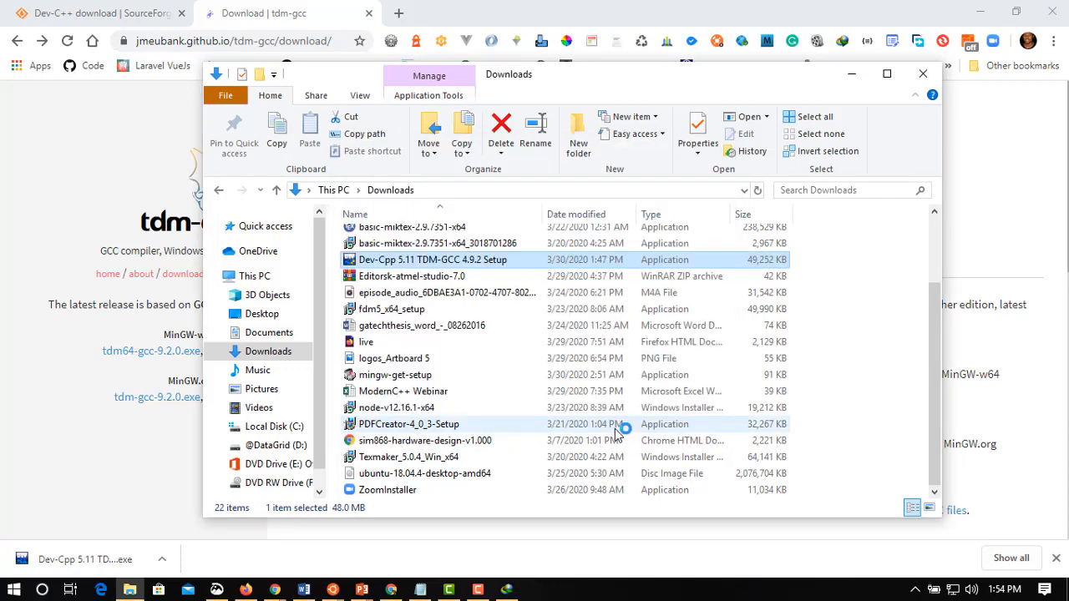
- Complete the Dev-C++ first-time configuration with English (Original), the Consolas font, Classic Plus colors and New Look icons
click(851, 73)
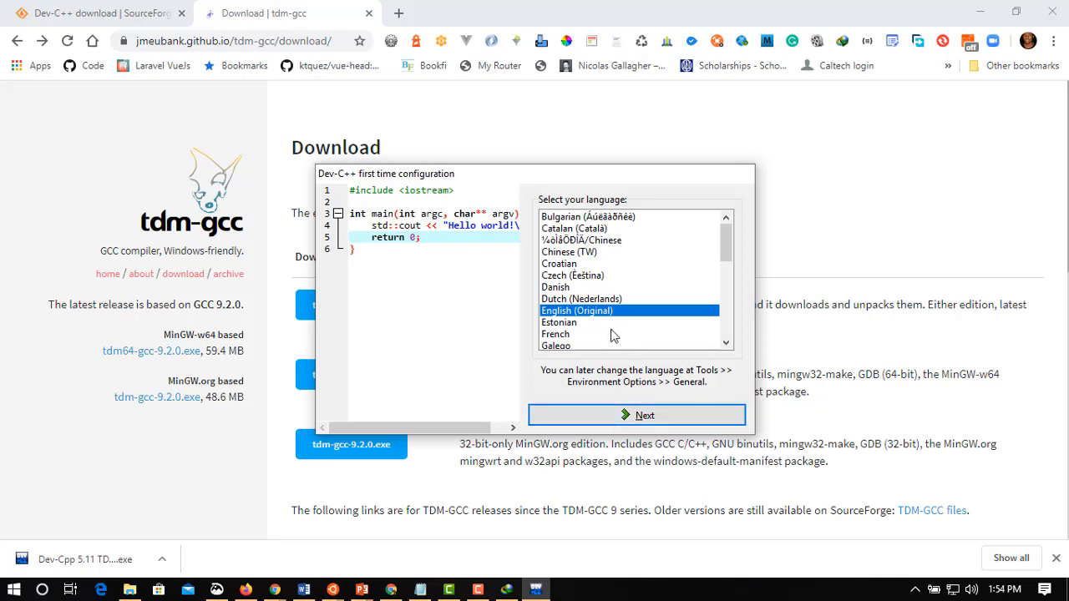
click(627, 416)
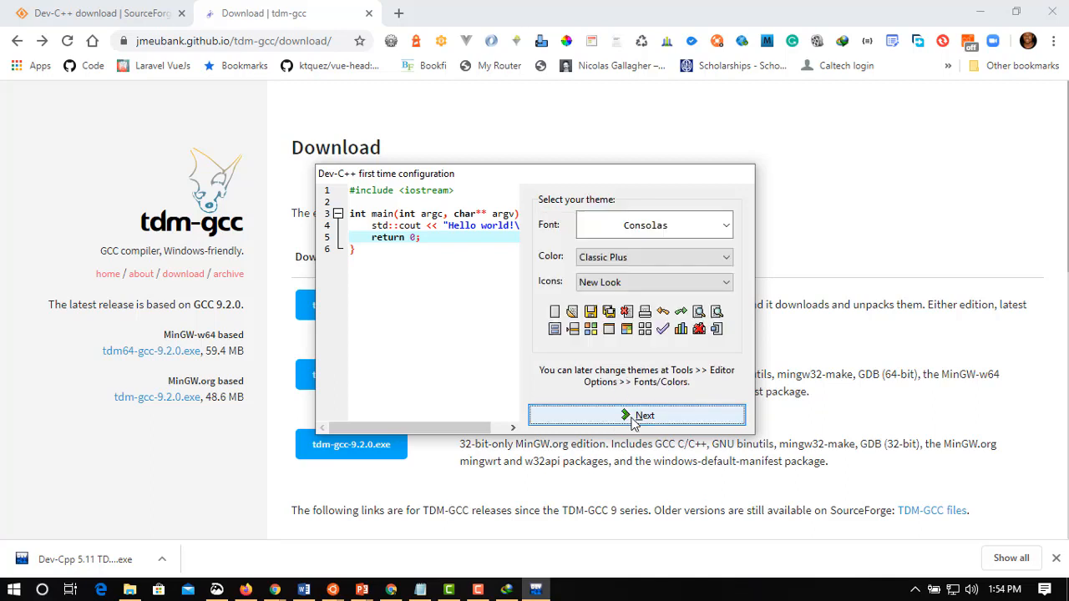
click(651, 260)
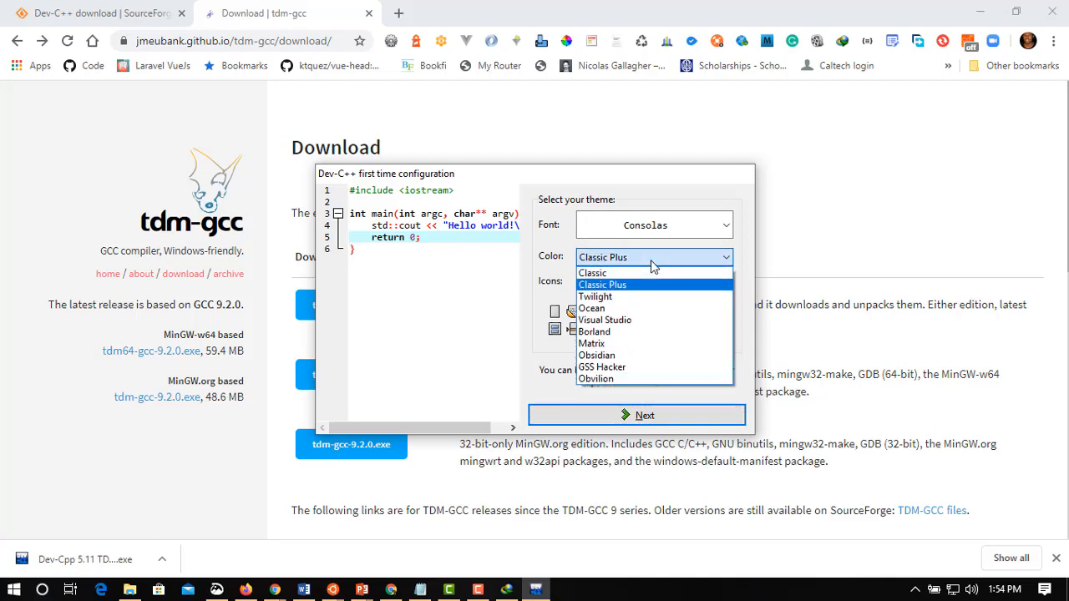
click(656, 260)
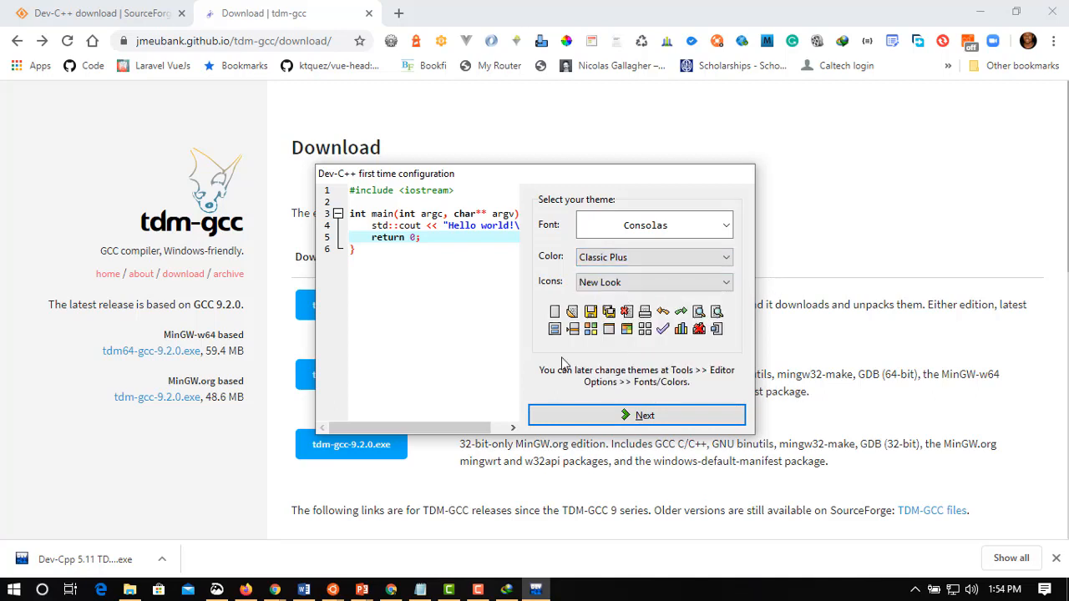
click(708, 234)
scroll(710, 284, down, 5)
scroll(710, 310, down, 2)
scroll(716, 276, up, 6)
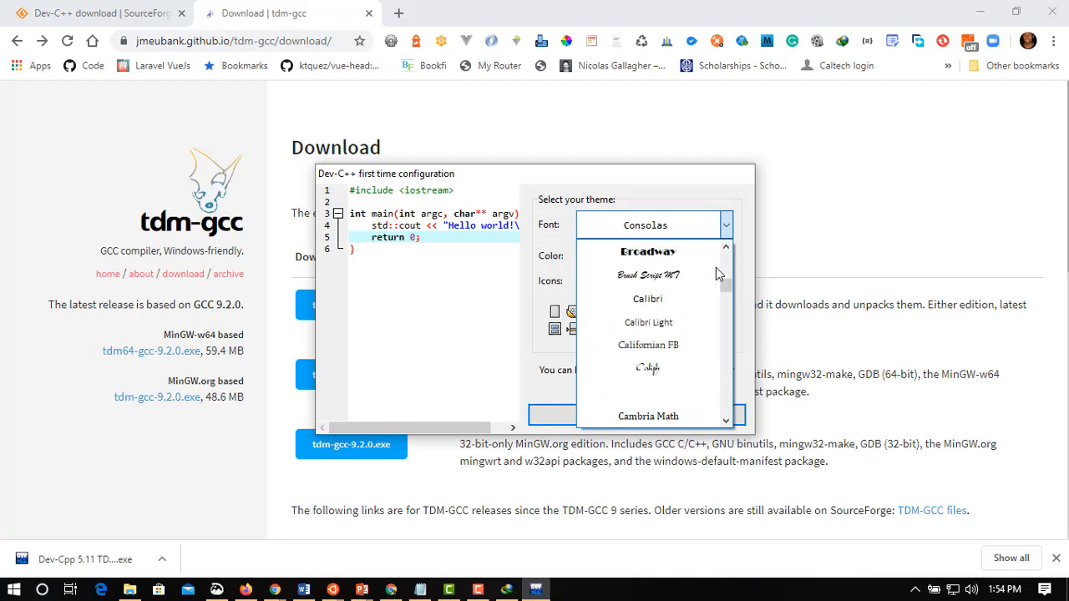
click(715, 272)
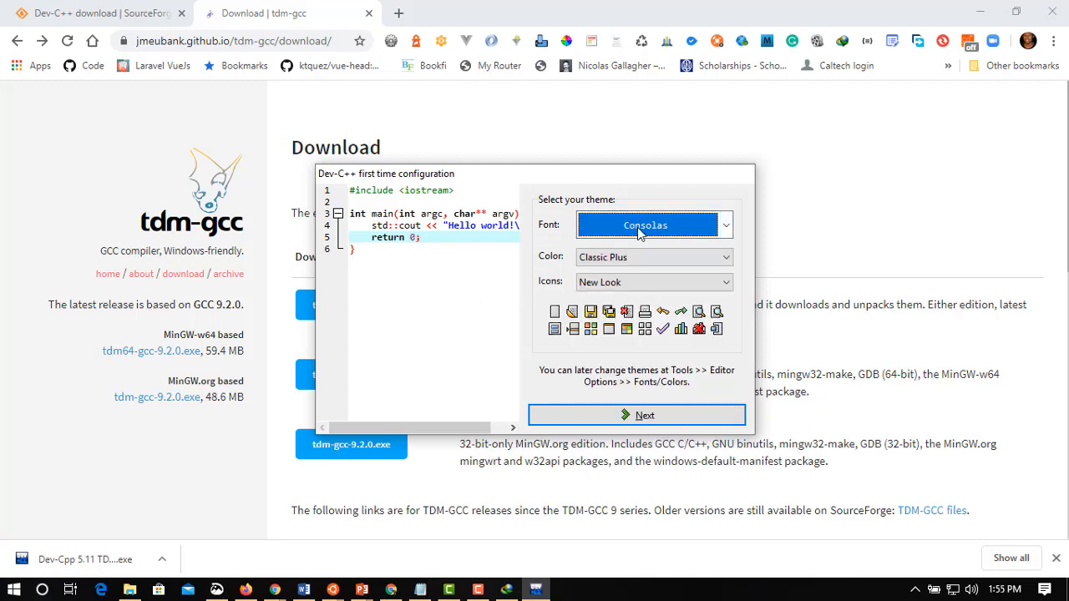
click(643, 417)
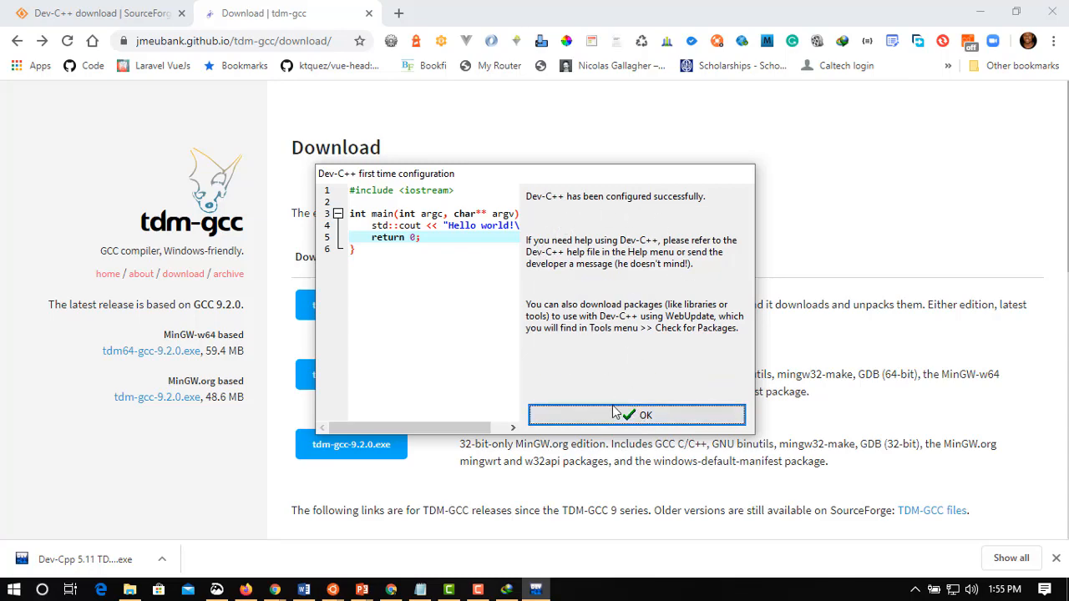
click(617, 414)
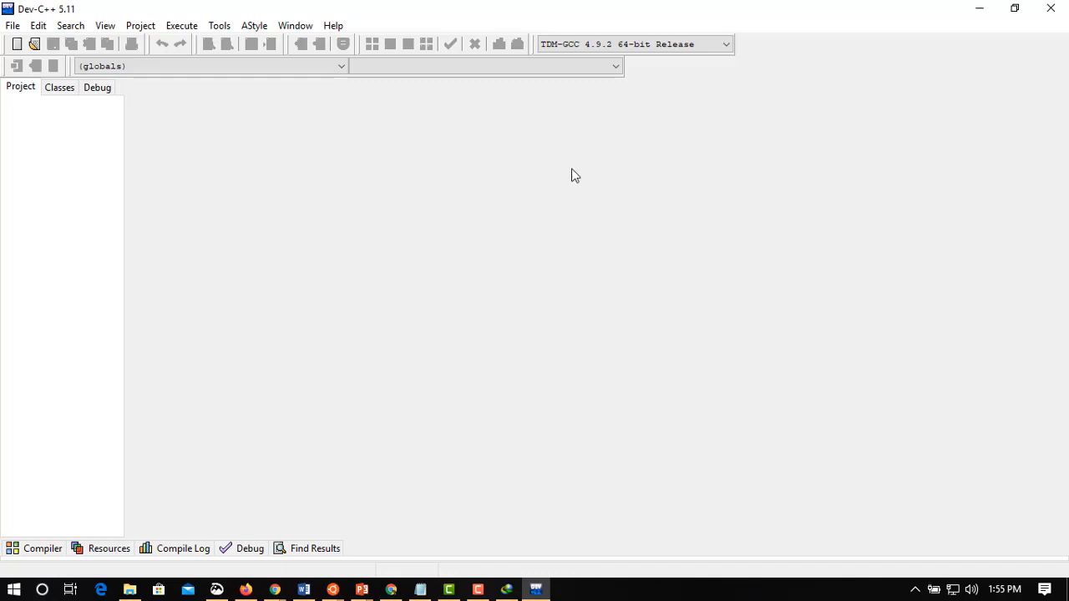
- Set the AStyle formatting options to Java brackets, maximum line length 80, and indentation of cases and labels
click(252, 29)
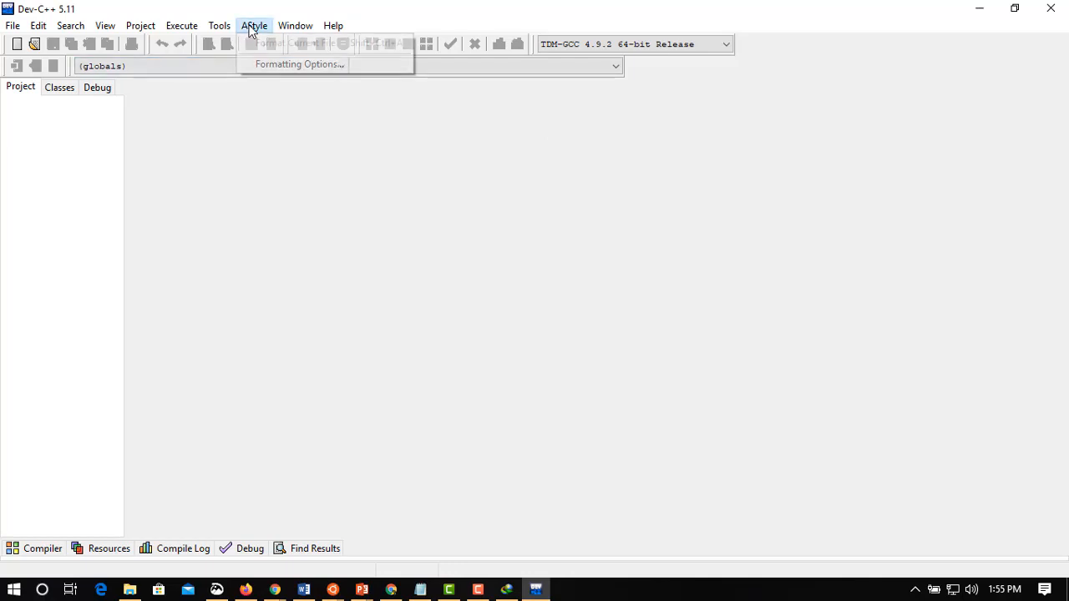
click(264, 64)
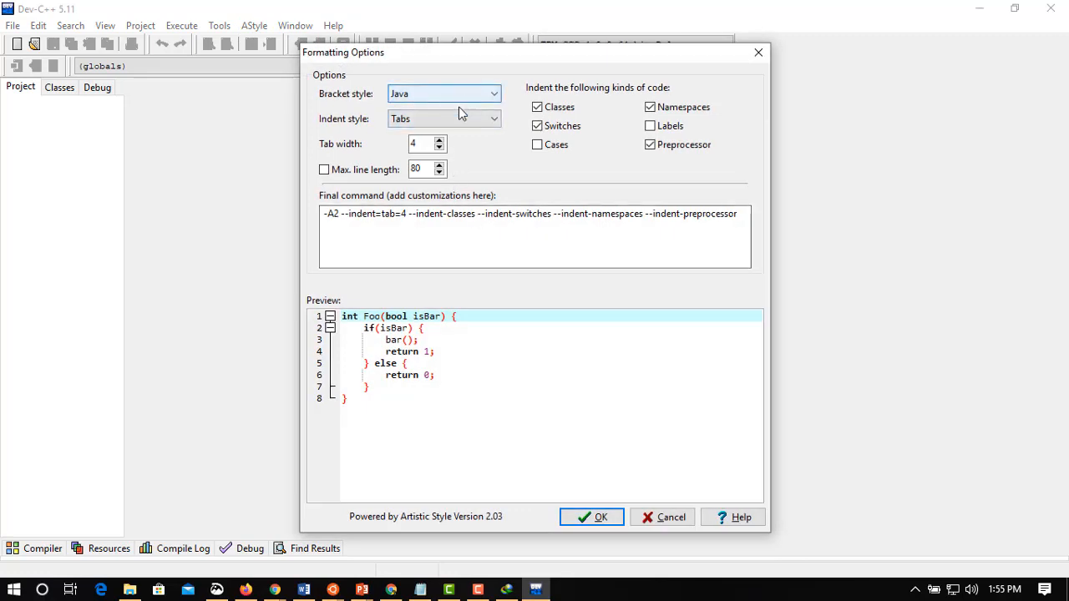
double_click(453, 317)
click(325, 170)
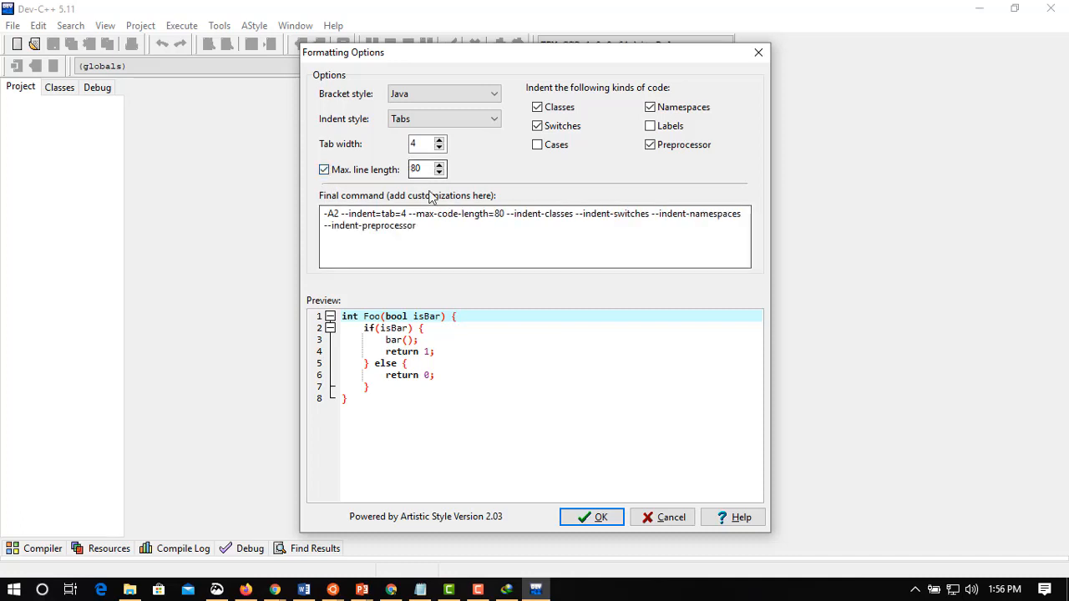
click(536, 145)
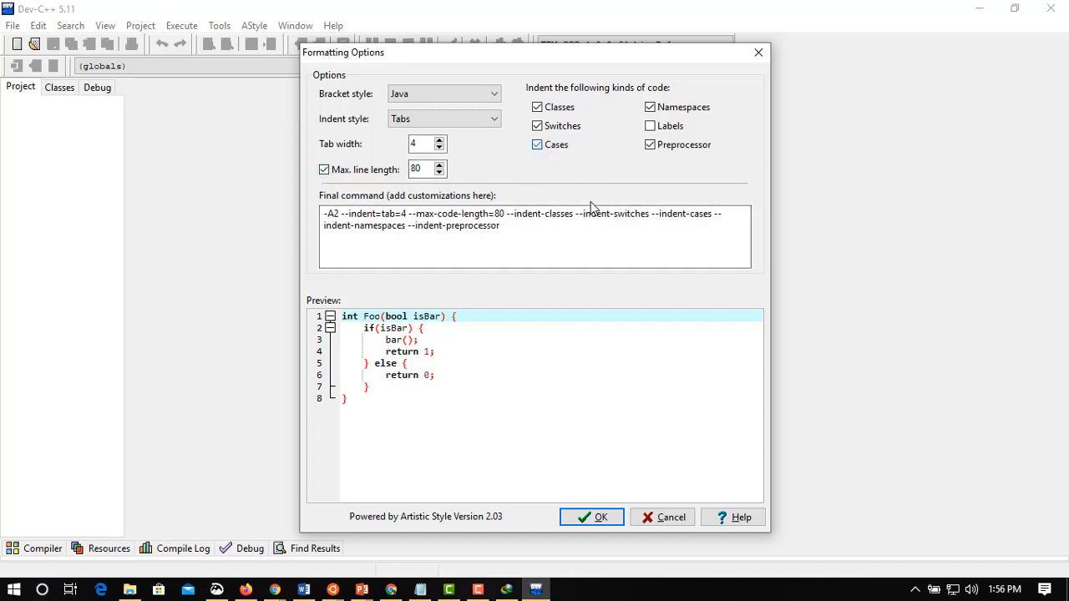
click(651, 127)
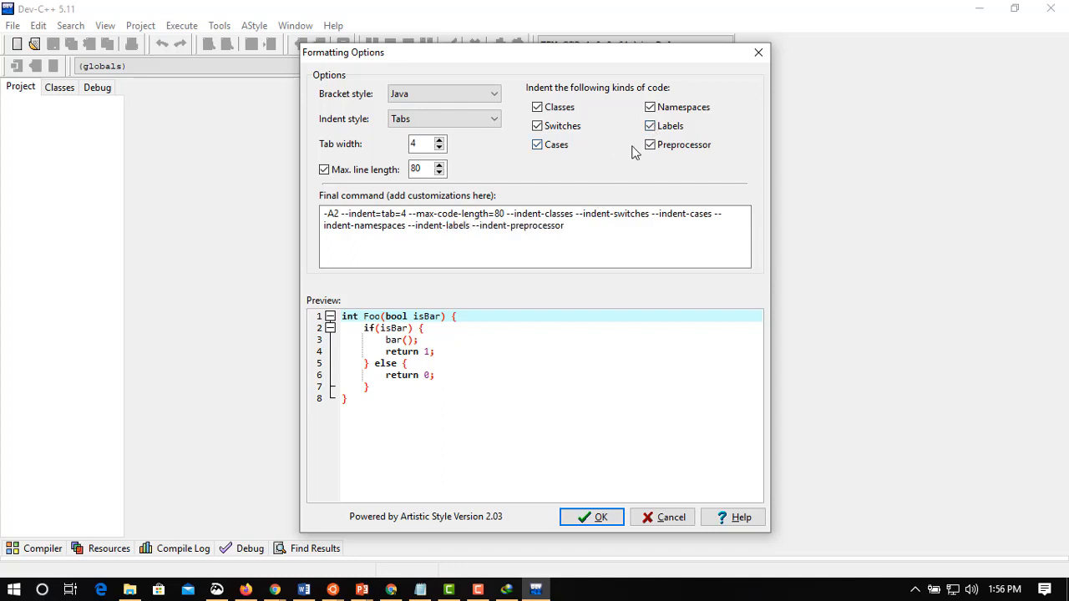
click(441, 92)
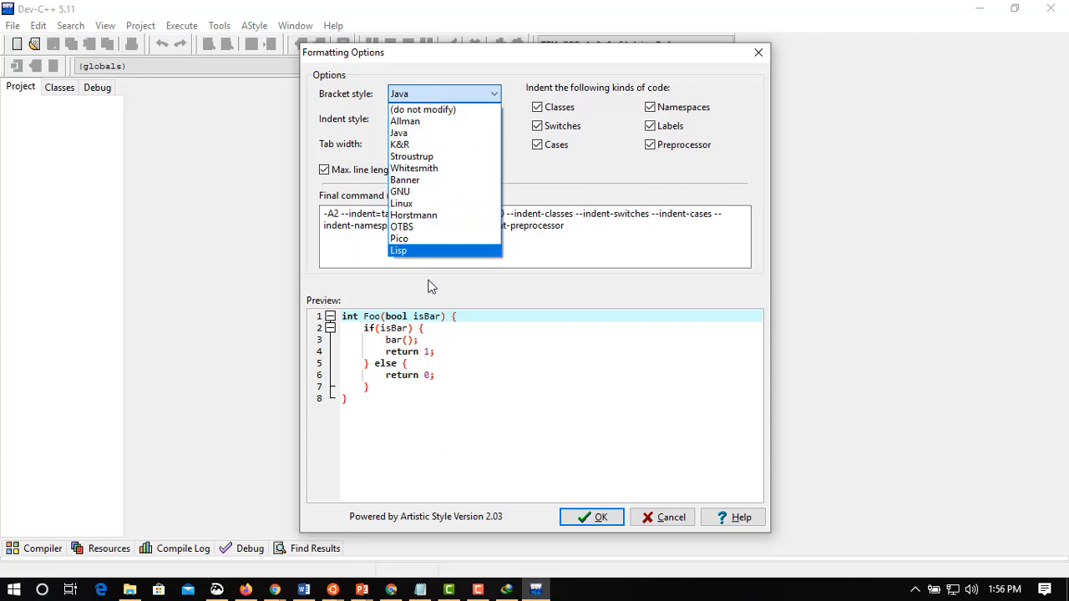
click(425, 139)
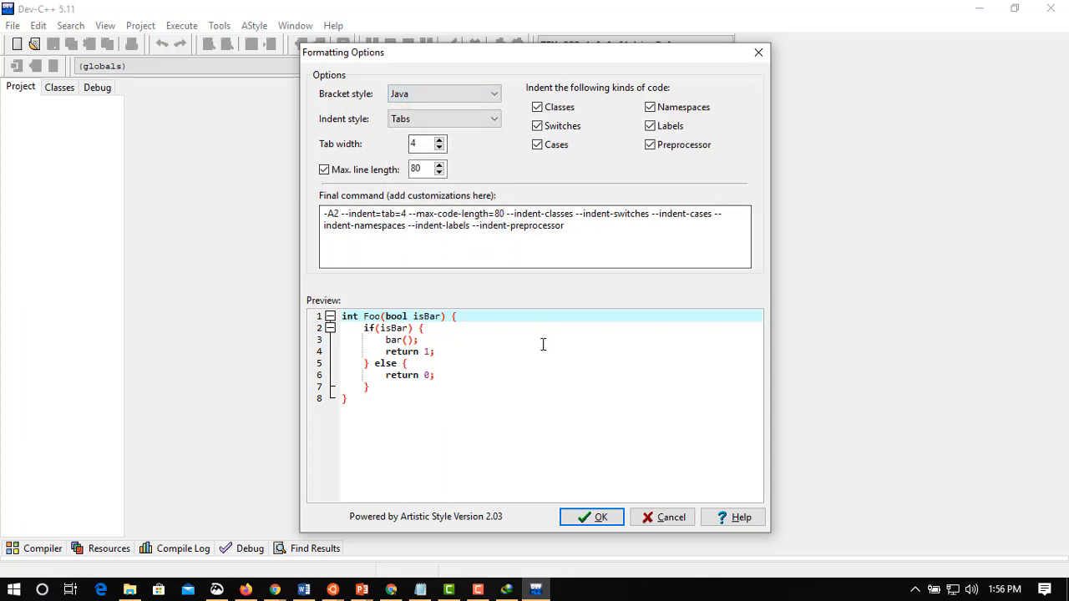
click(582, 520)
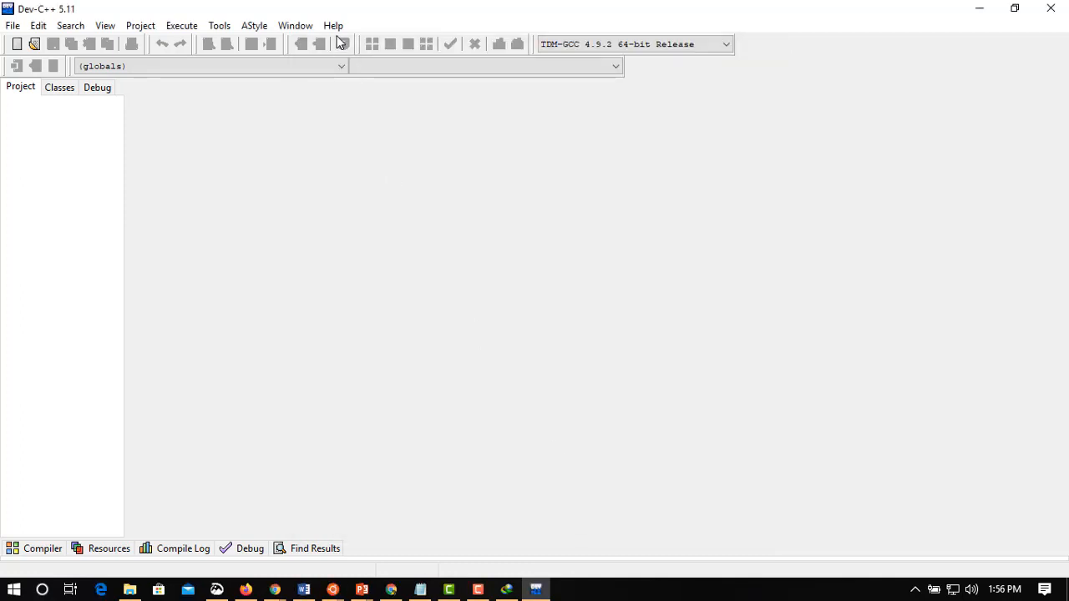
click(219, 25)
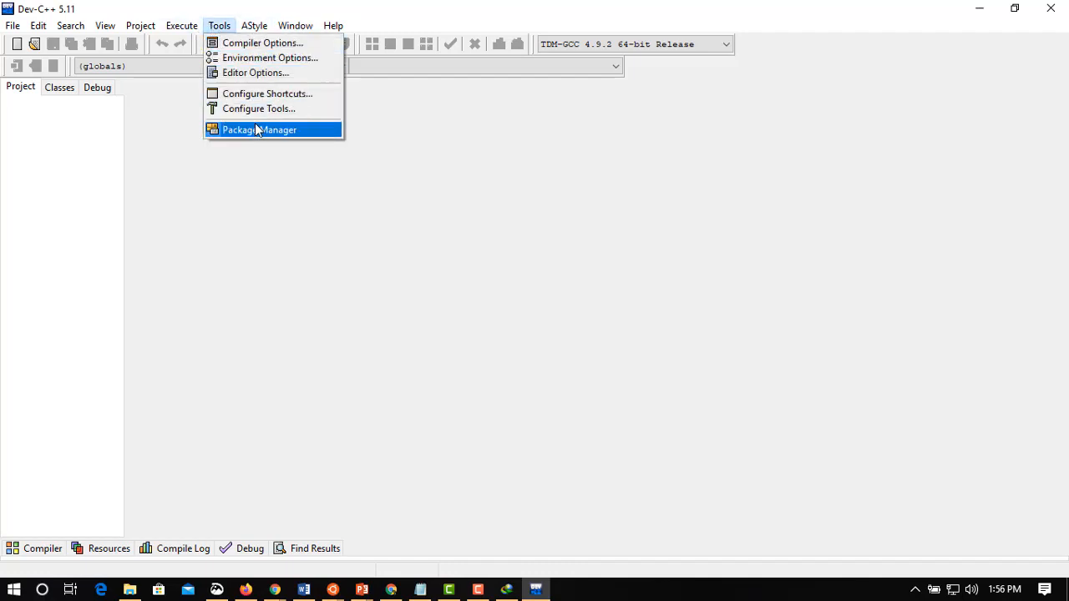
click(544, 202)
- Create a new source file and write "#include<iostream>" followed by "using namespace std;" on the second line
key(ctrl+n)
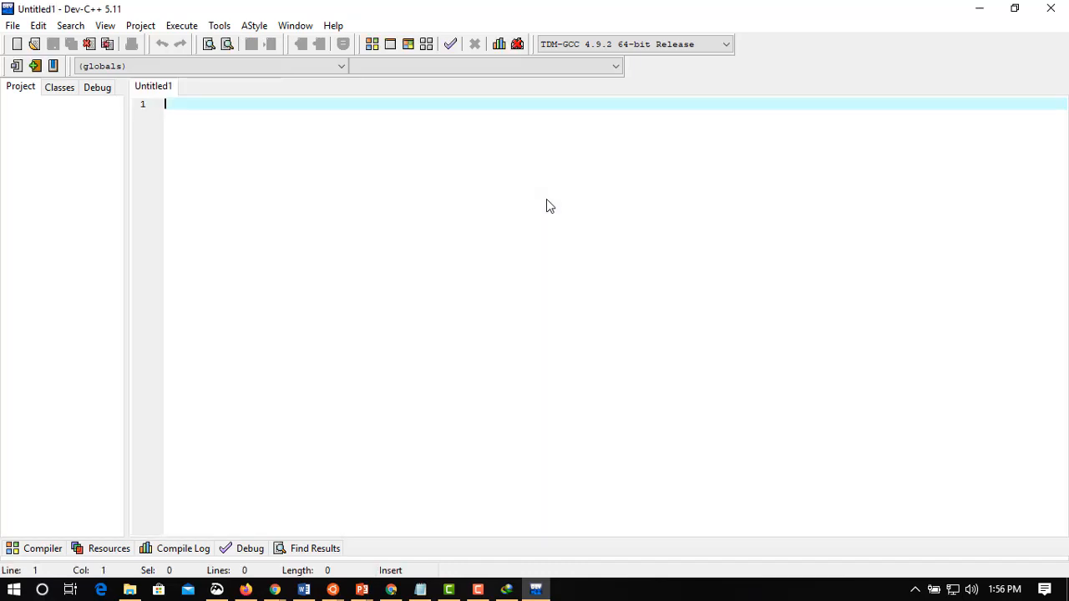
text(#)
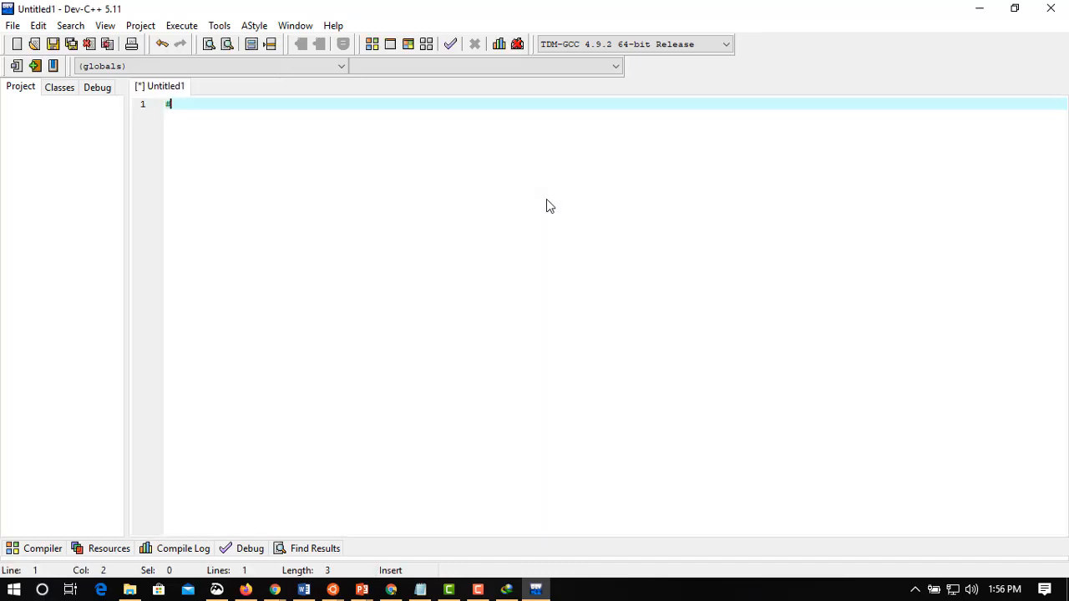
text(include<iostream)
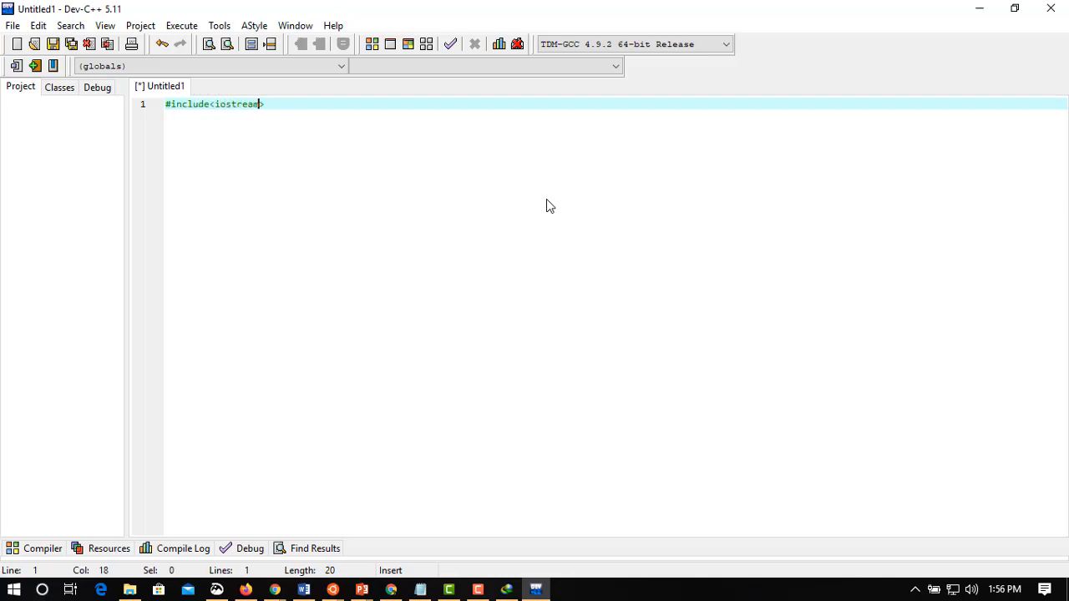
text(>)
key(Return)
text(using)
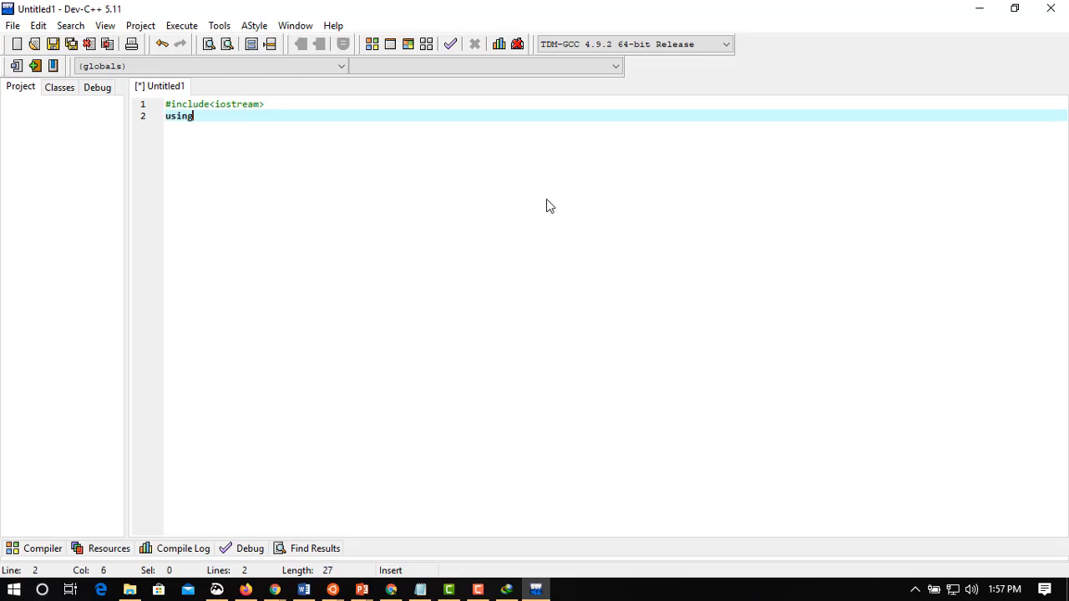
text( namespace std;)
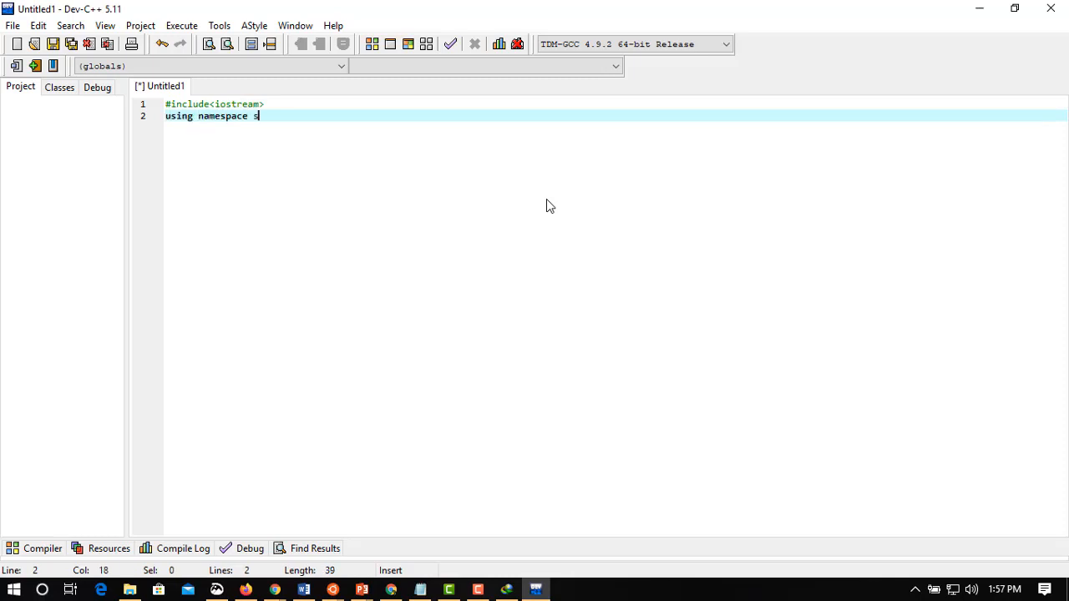
- Add an empty "int main(){ }" function on line 4, leaving a blank line after the namespace statement
key(Return)
key(Return)
text(in)
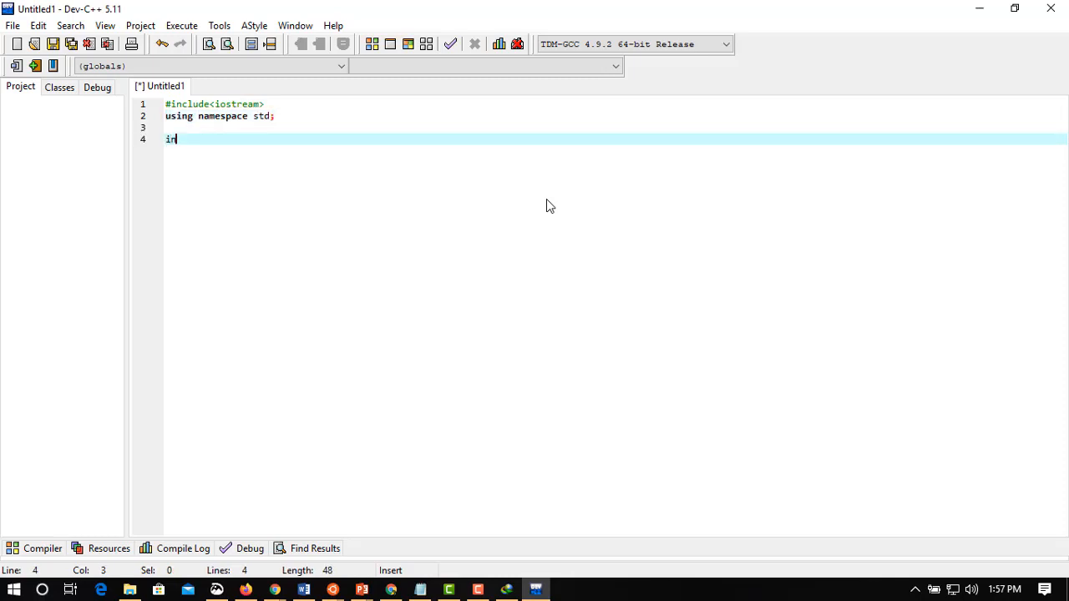
text(t main(){)
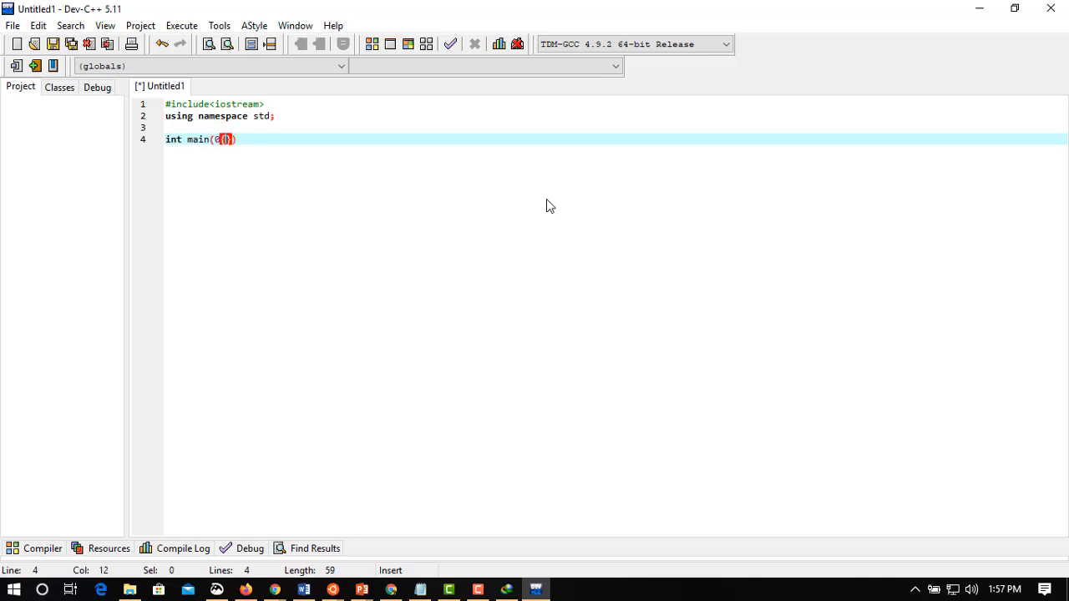
key(Return)
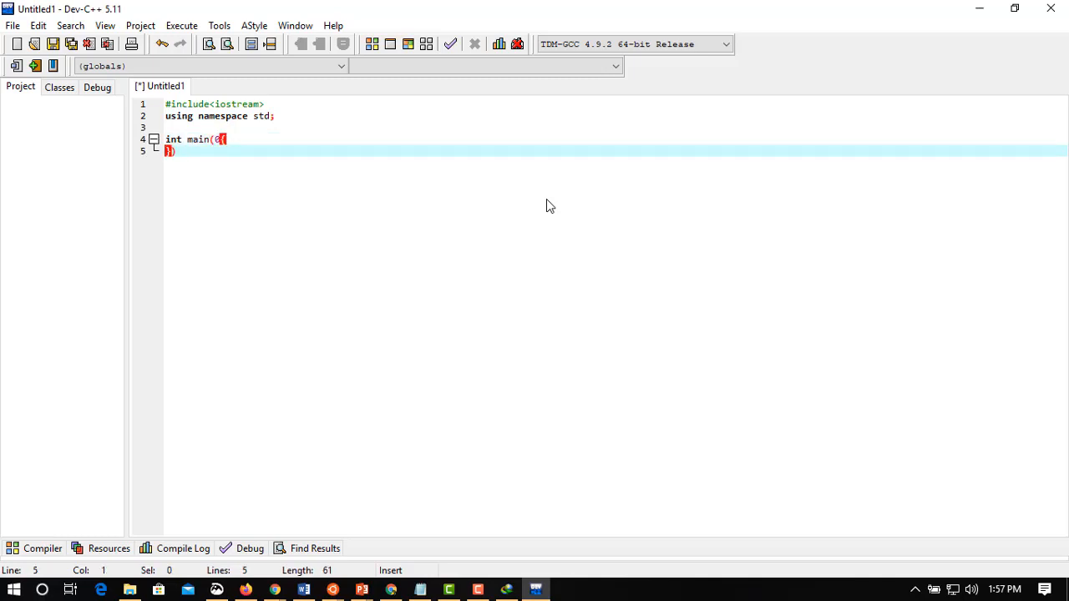
key(BackSpace)
key(BackSpace)
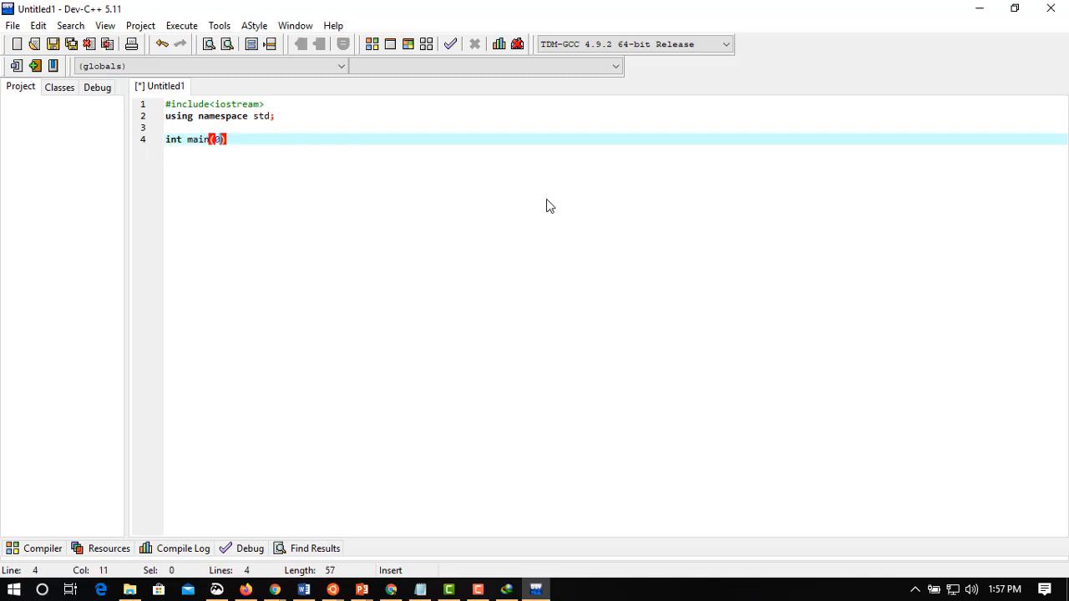
key(BackSpace)
text({)
key(Return)
- Fill the main function with cout << "Hello World!" << endl; and return 0; on separate lines
text(cout << ")
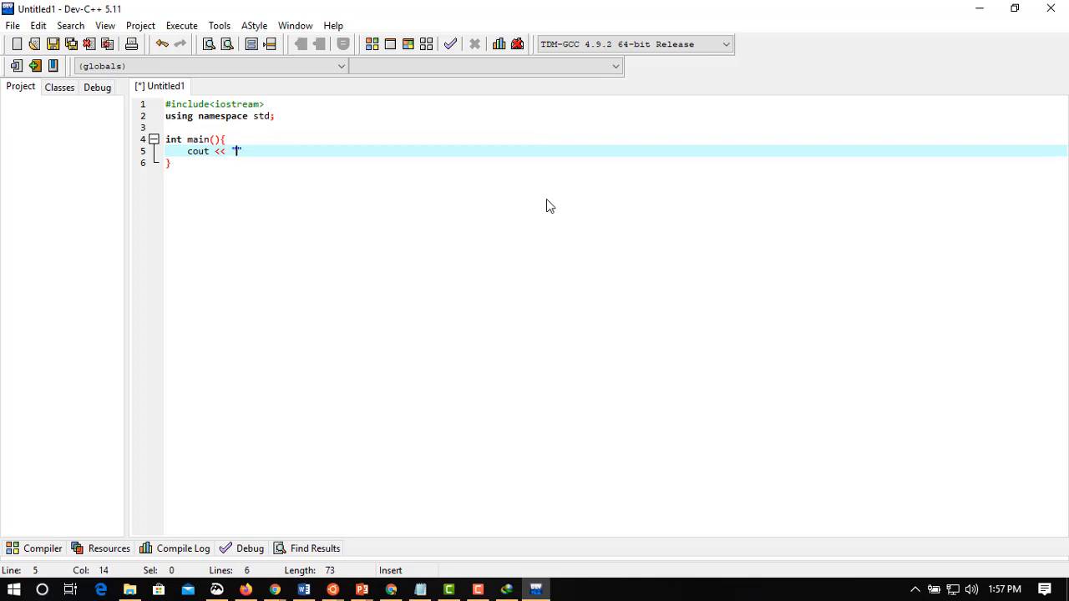
text(Hello World!" << endl;)
key(Return)
text(return 0;)
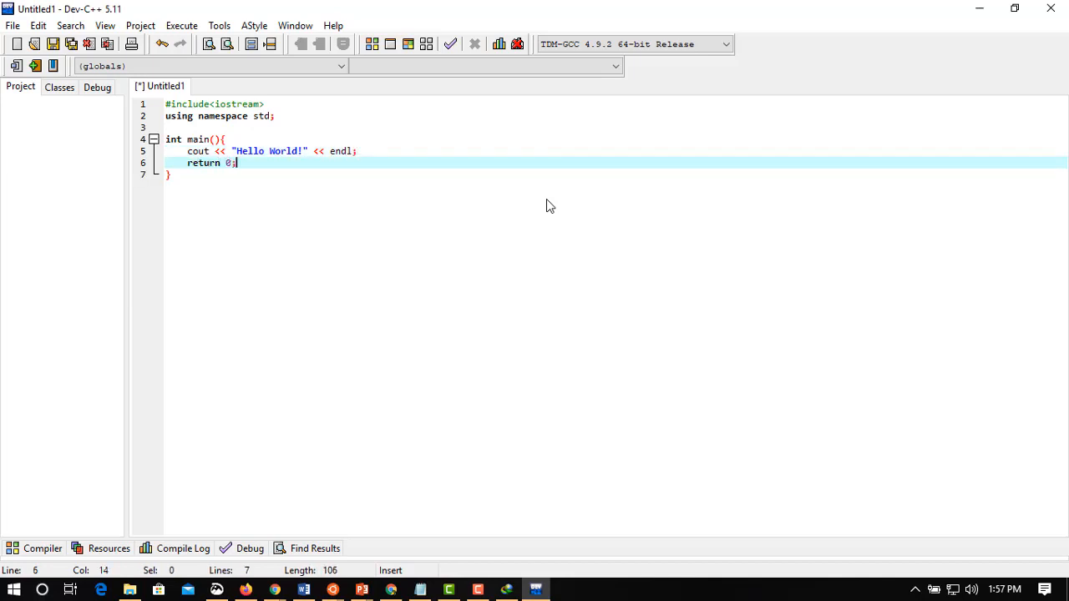
- Save the source file as helloworld in the Documents folder as a C++ source file
key(ctrl+s)
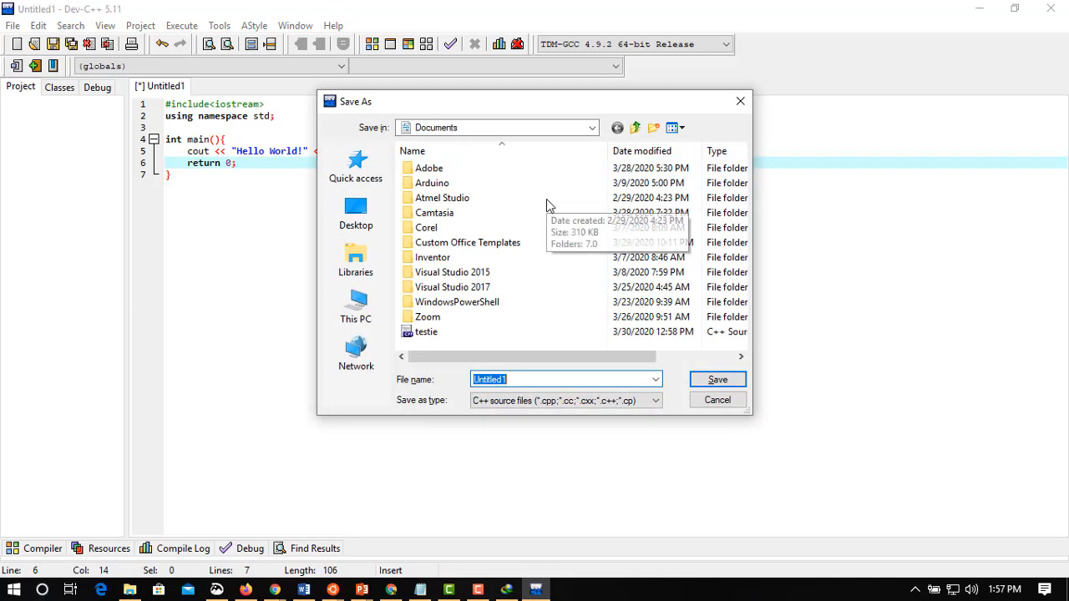
text(helloworld)
key(Return)
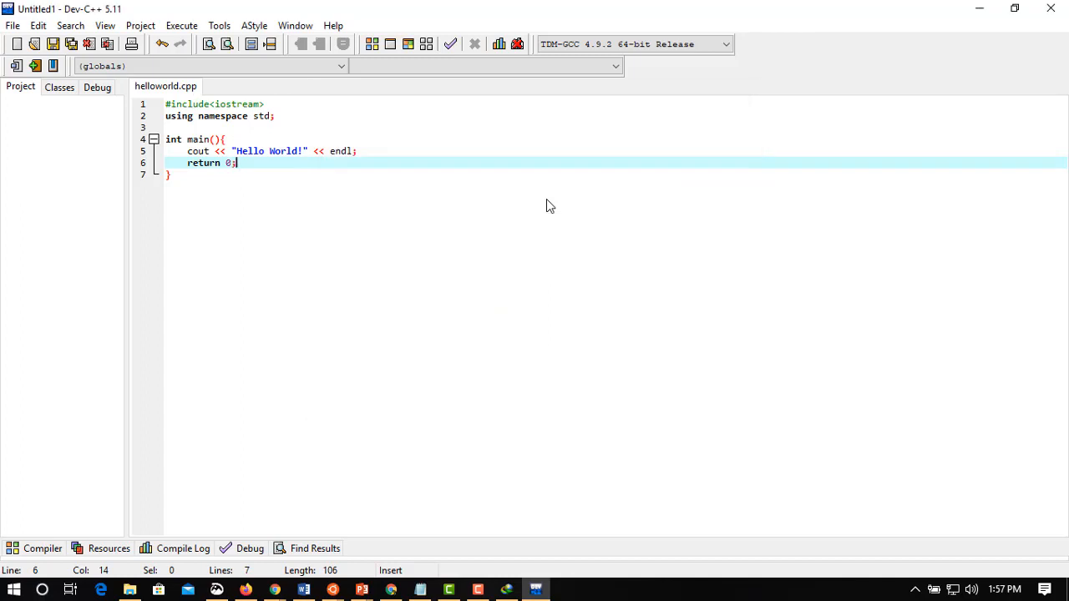
drag(287, 189, 109, 89)
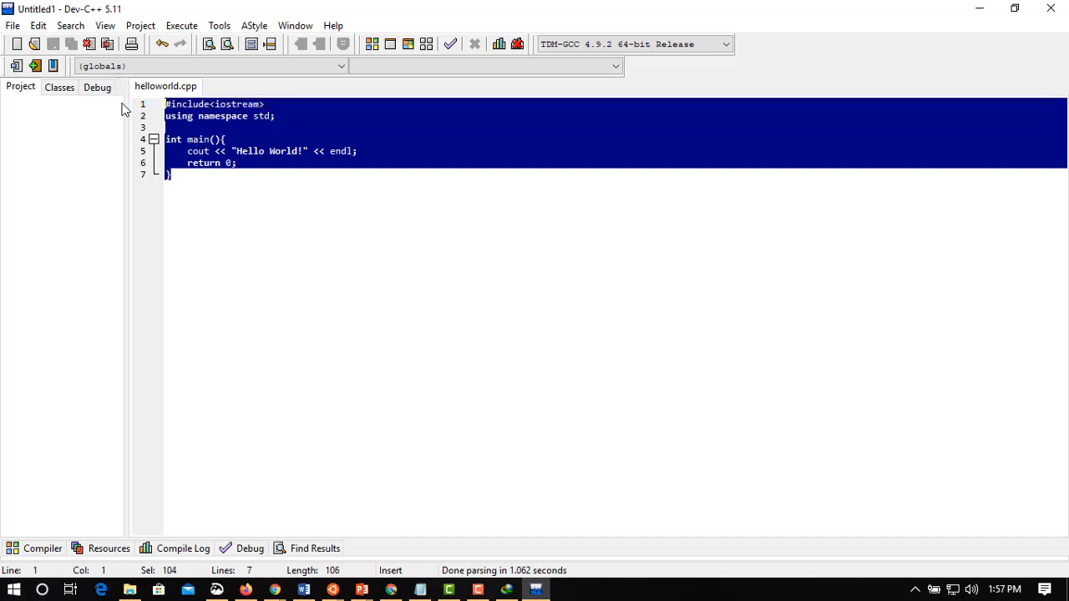
click(280, 227)
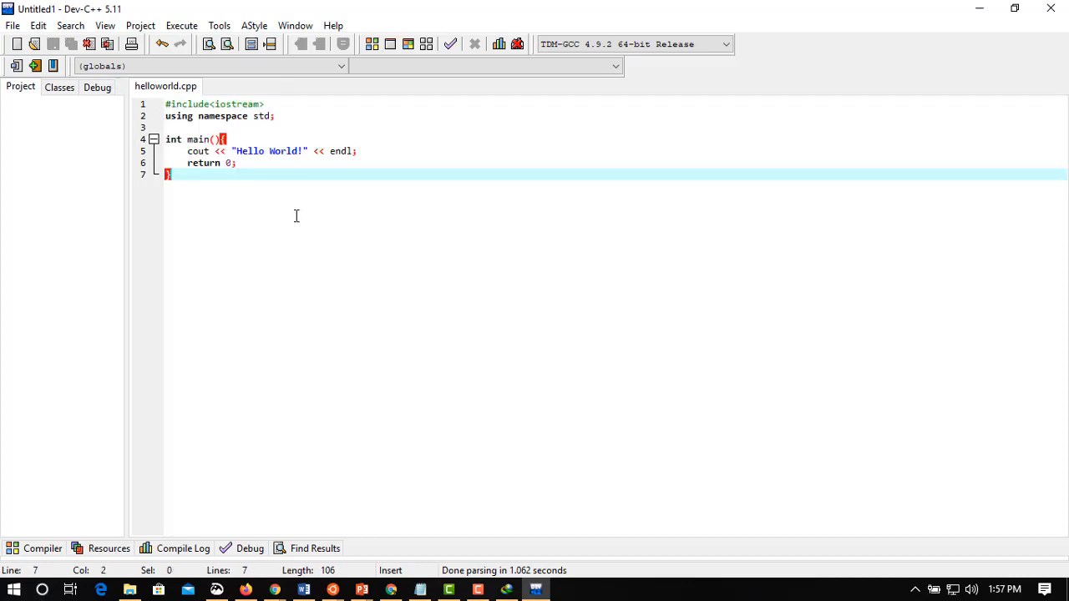
drag(193, 179, 155, 103)
click(237, 213)
click(219, 26)
click(389, 253)
drag(176, 191, 178, 98)
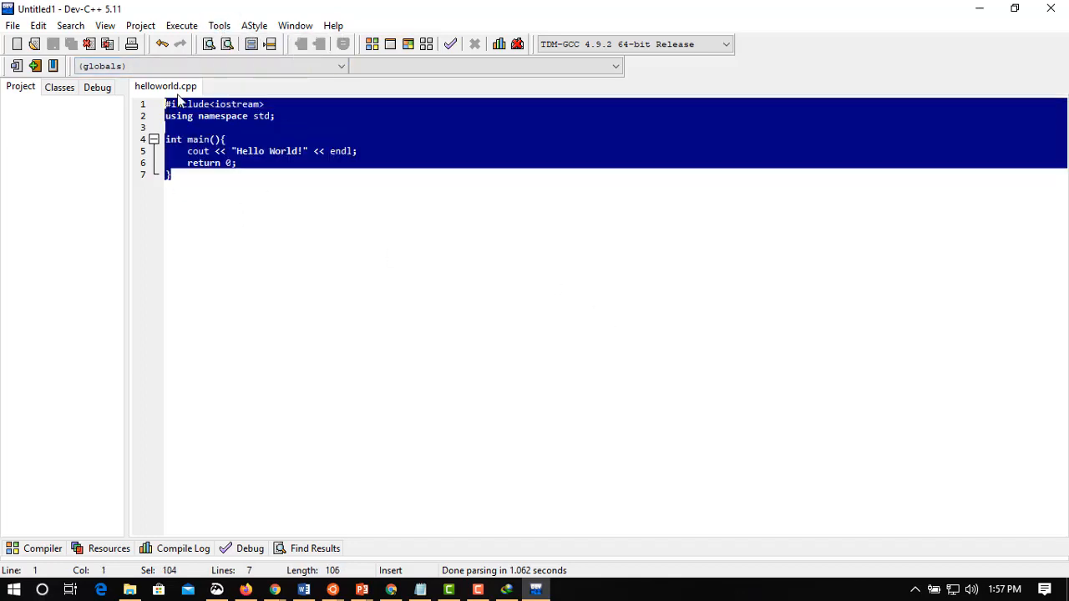
- Set the editor font size to 16 in the Editor Options
click(219, 26)
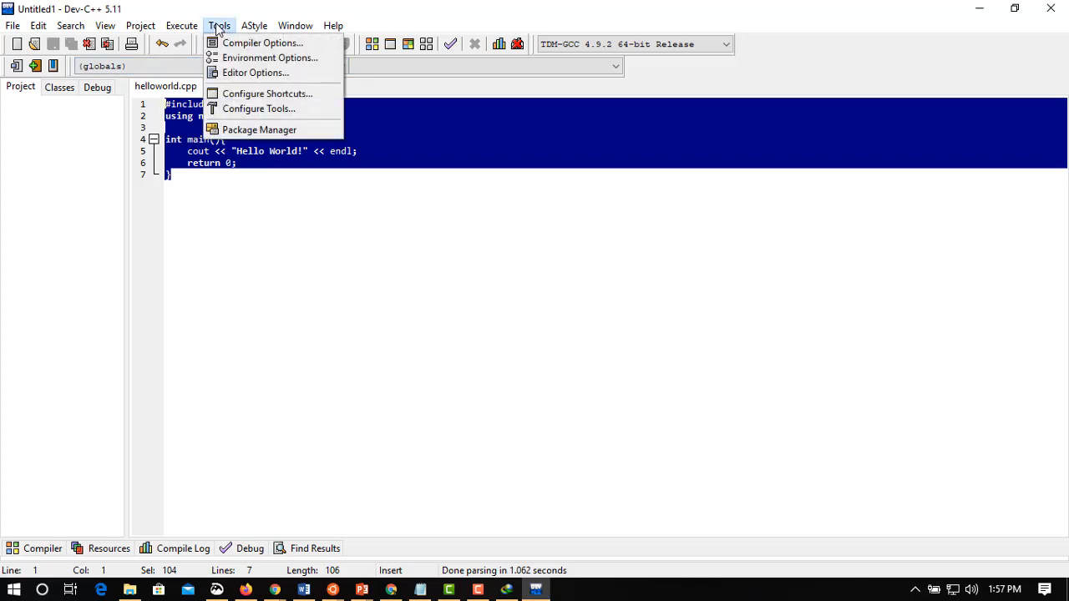
click(270, 73)
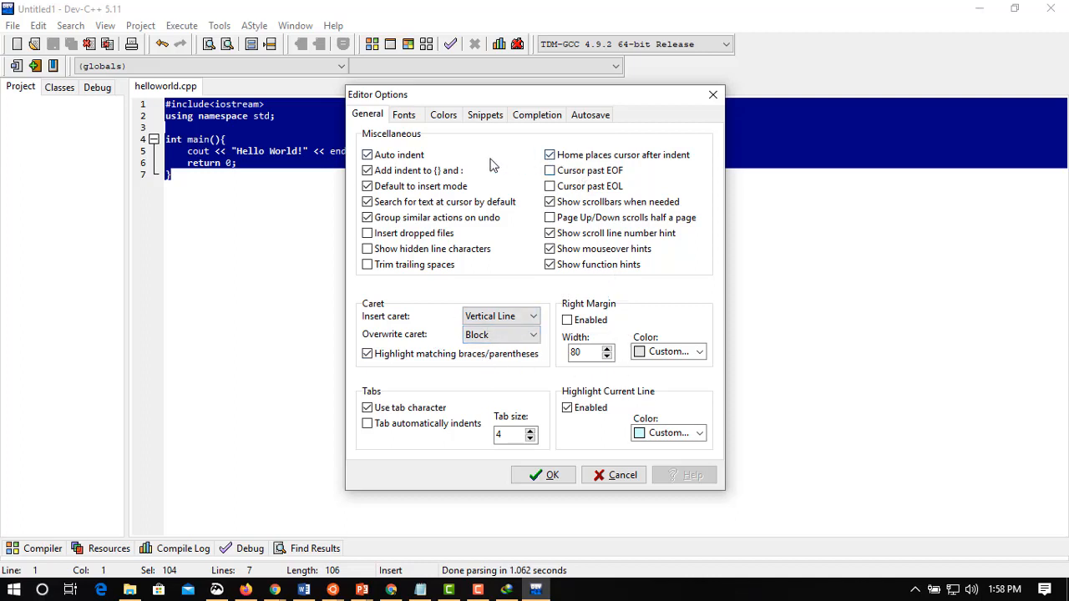
click(403, 116)
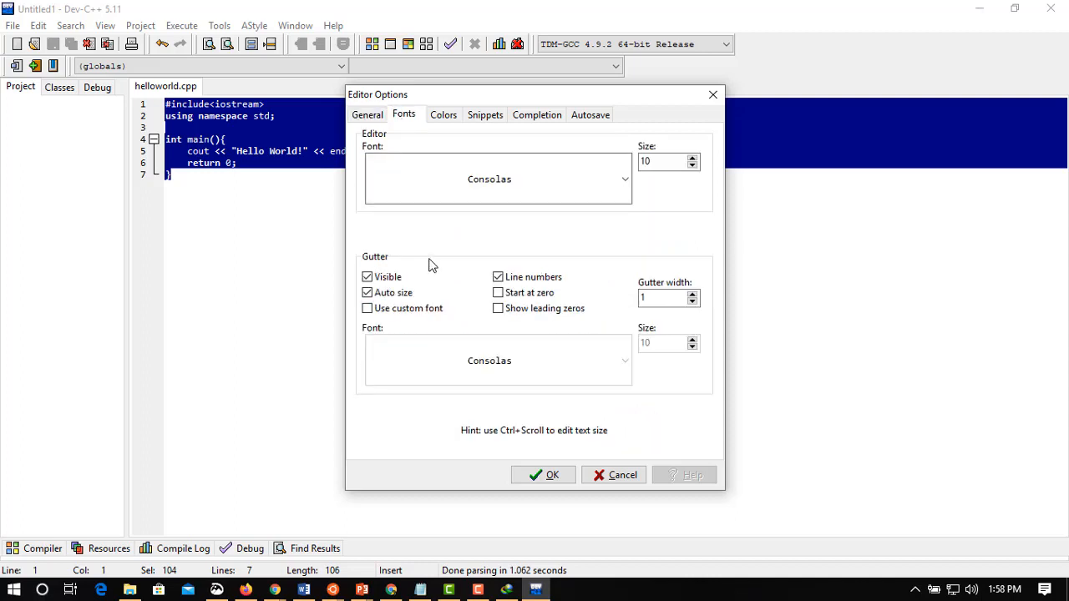
click(693, 157)
click(692, 157)
click(693, 157)
click(693, 157)
click(692, 157)
click(692, 157)
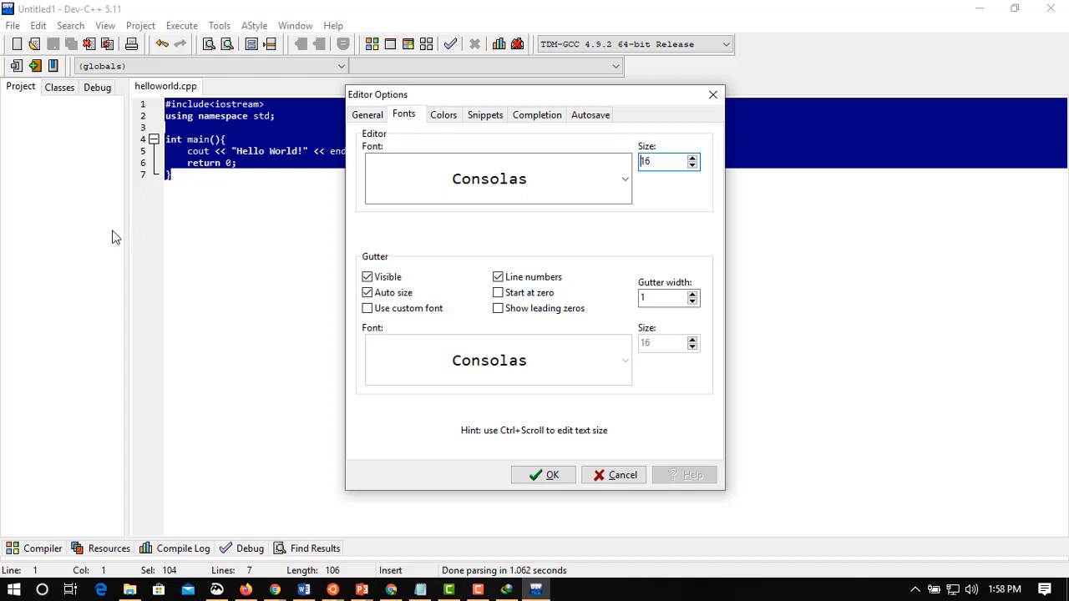
click(692, 294)
click(693, 294)
click(692, 294)
click(693, 303)
click(693, 302)
click(693, 303)
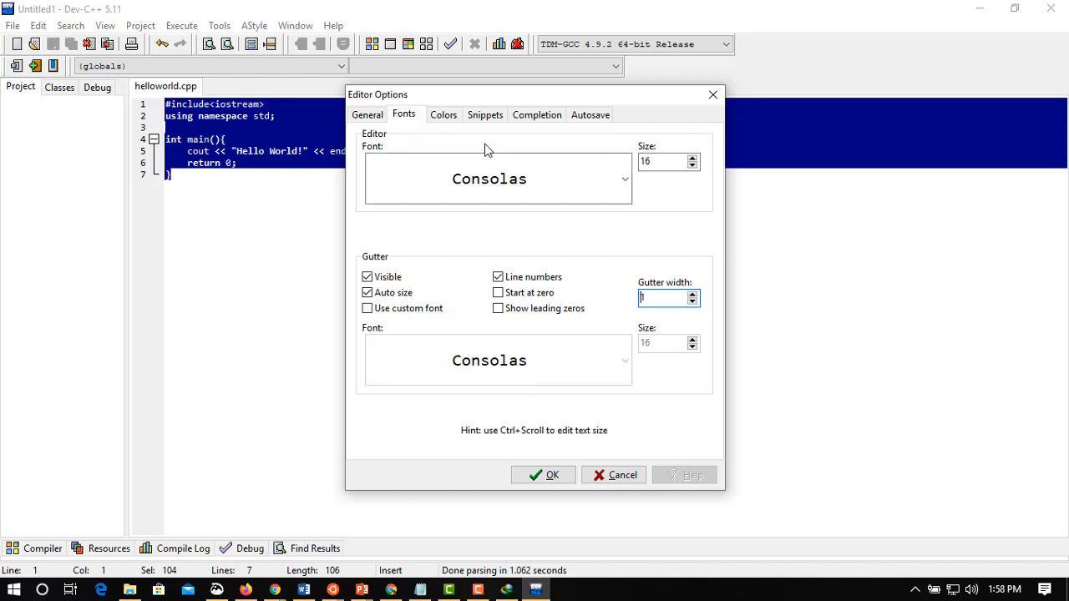
- Set the foreground color of the Comment syntax element to Gray in the editor's color options
click(443, 117)
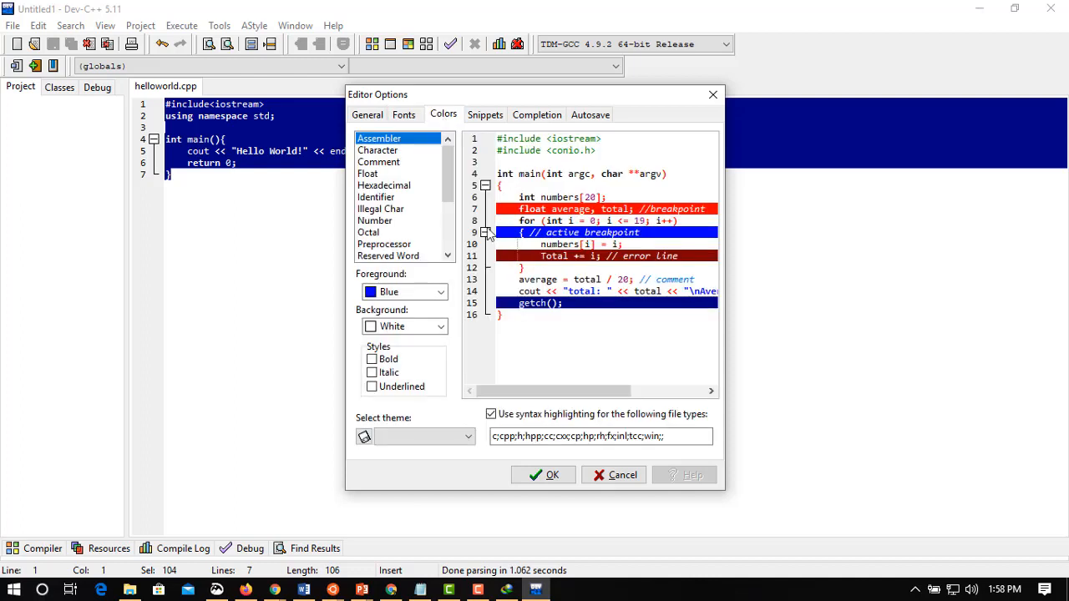
click(390, 154)
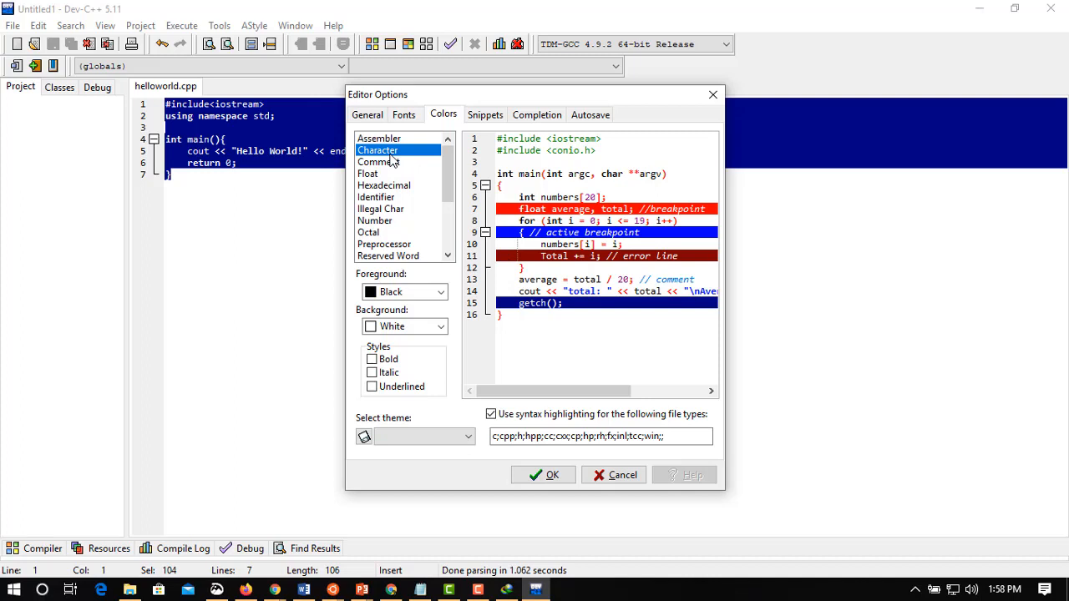
click(386, 163)
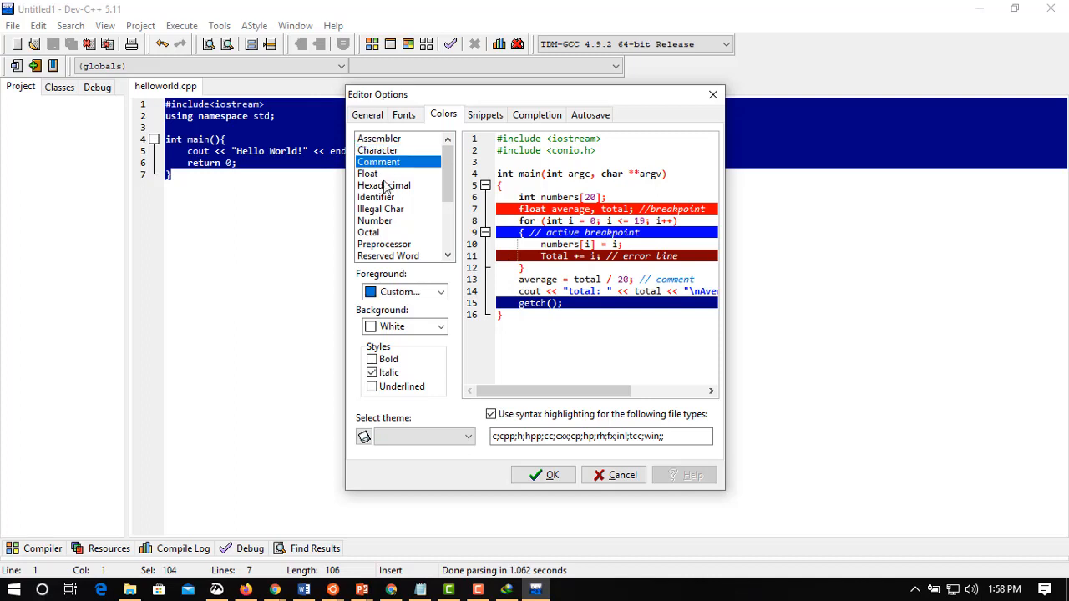
click(387, 293)
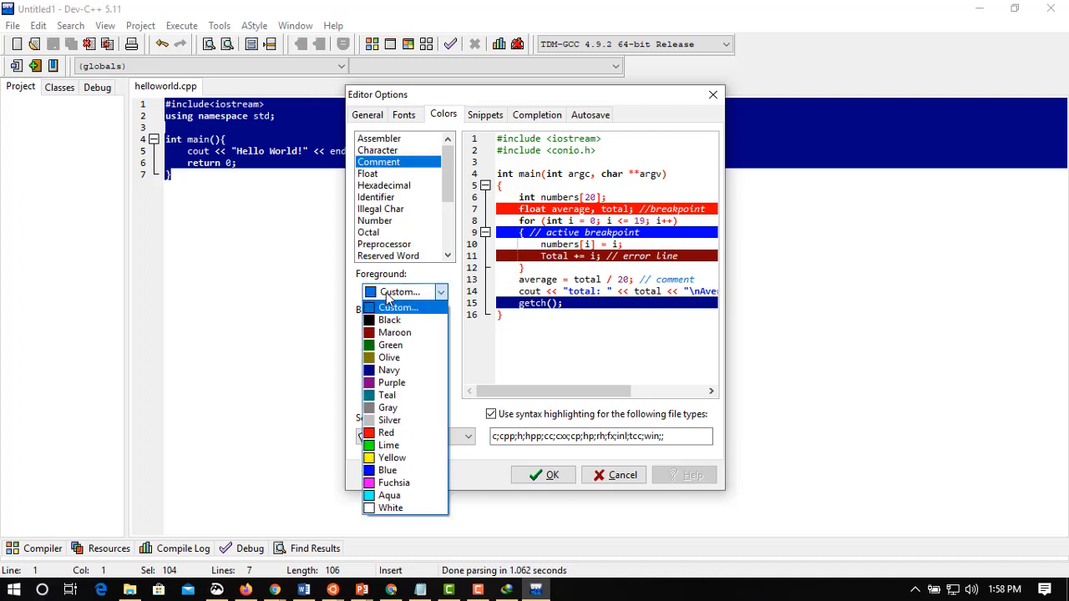
click(389, 408)
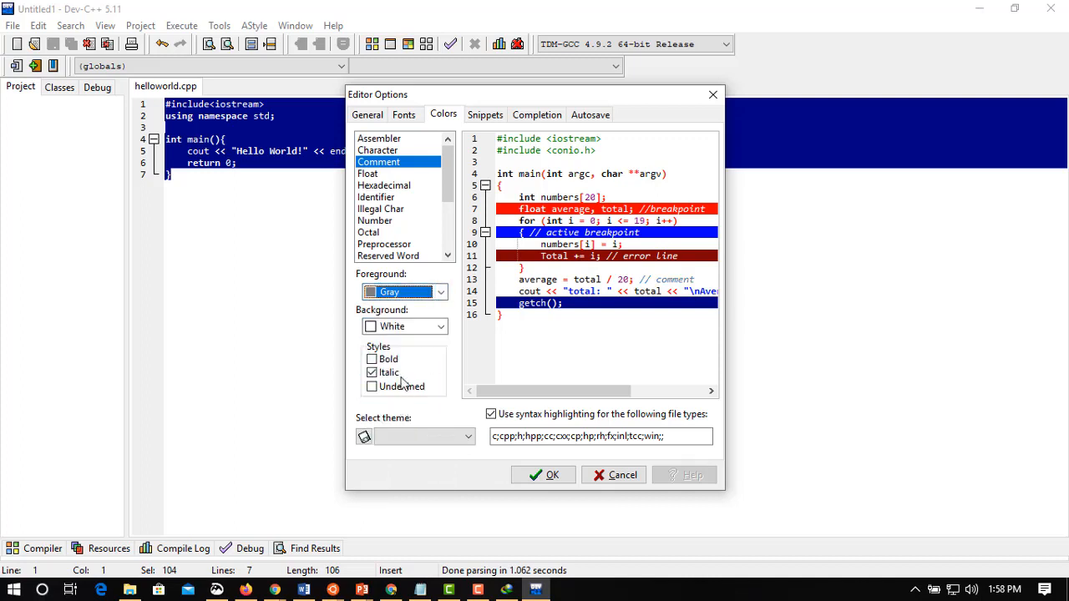
- Set the foreground color of the Illegal Char syntax element to Yellow
click(393, 177)
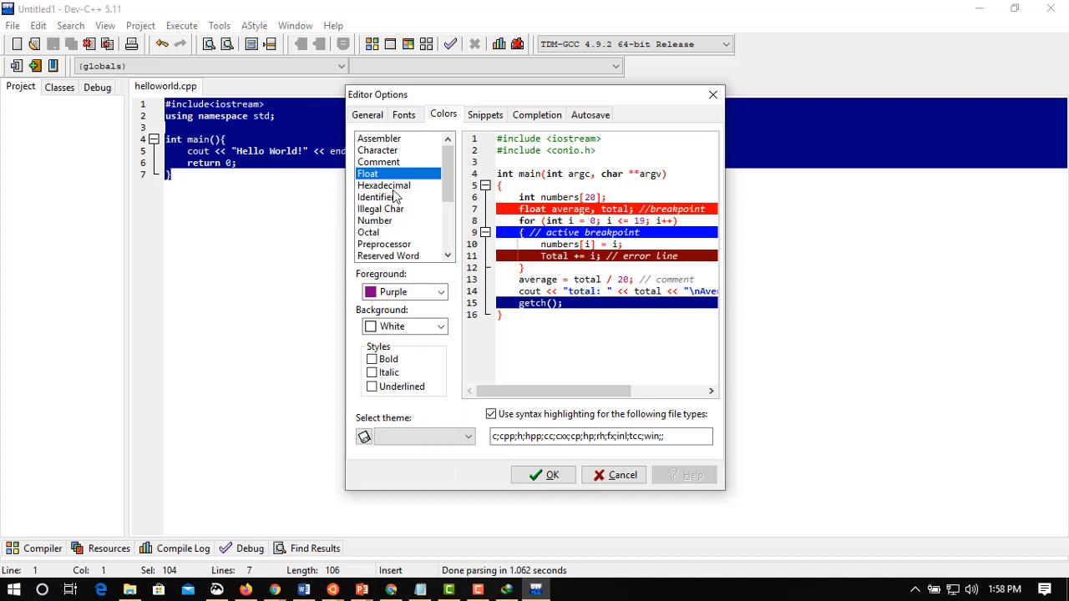
click(396, 190)
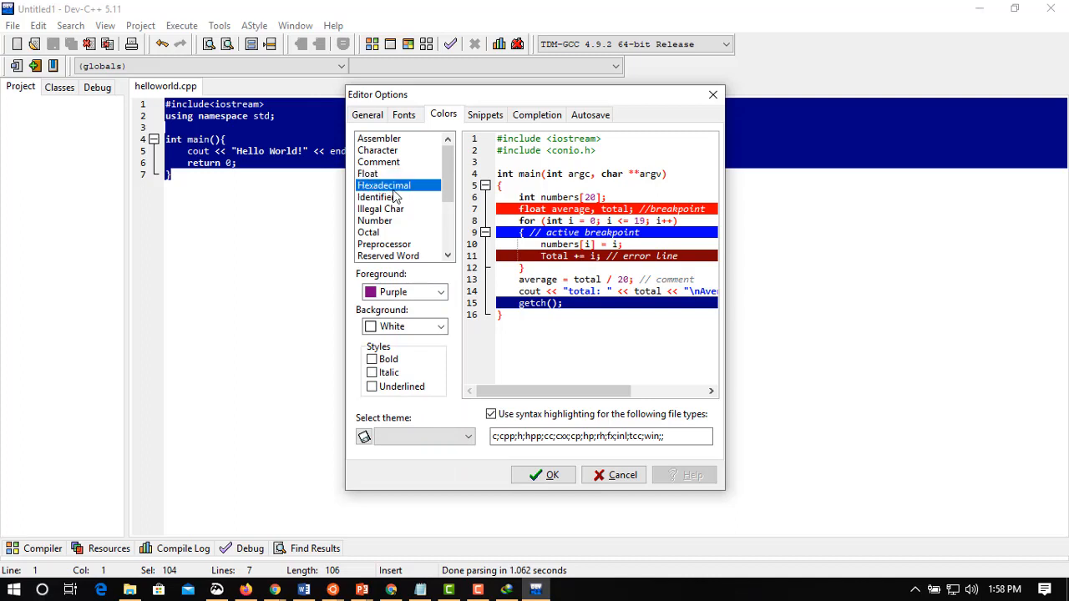
click(397, 198)
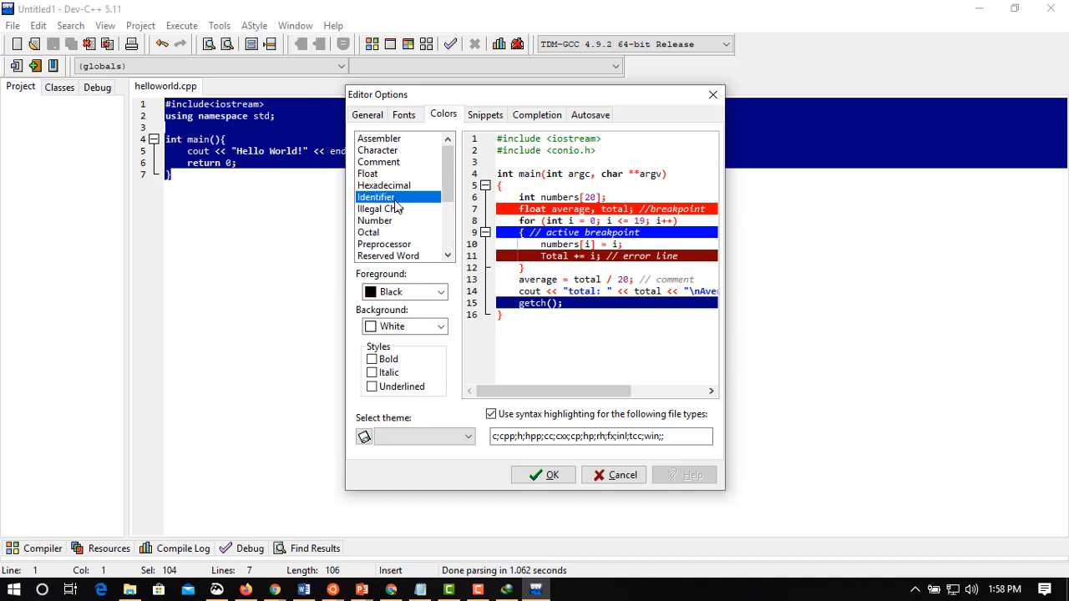
click(391, 210)
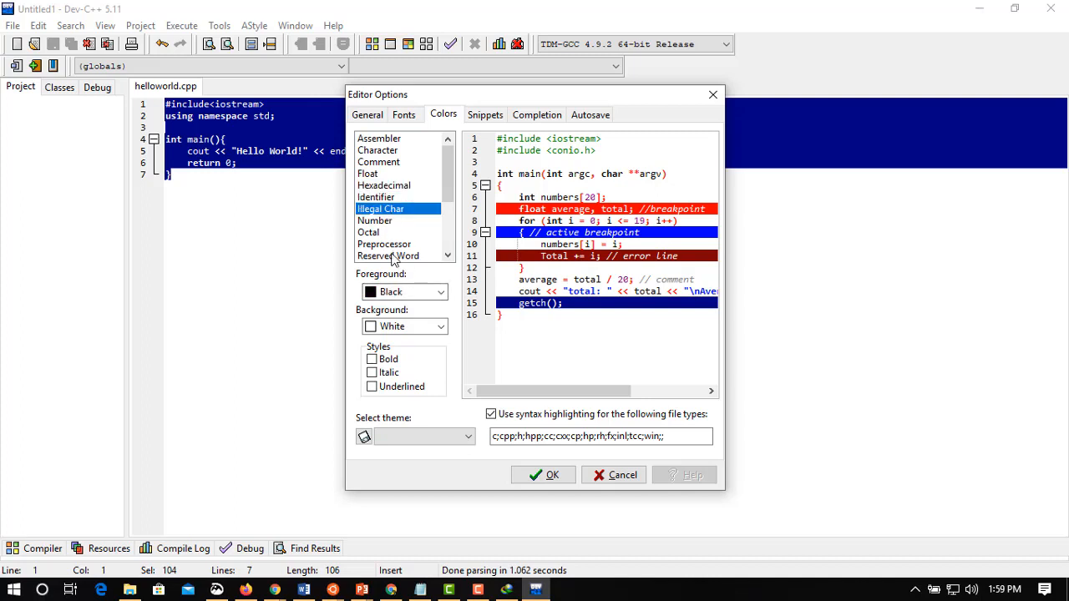
click(401, 291)
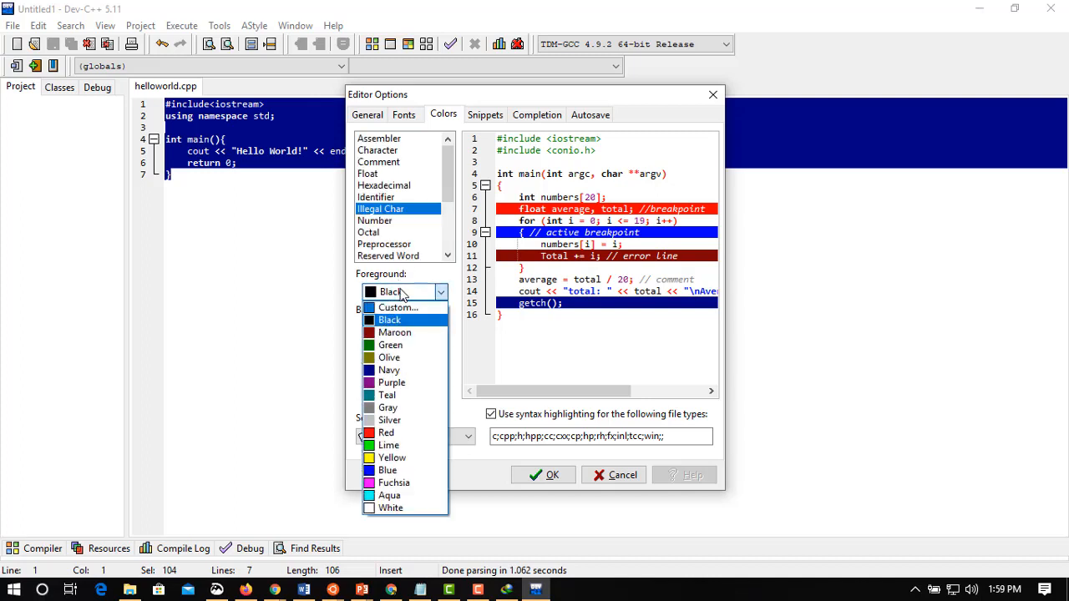
click(408, 458)
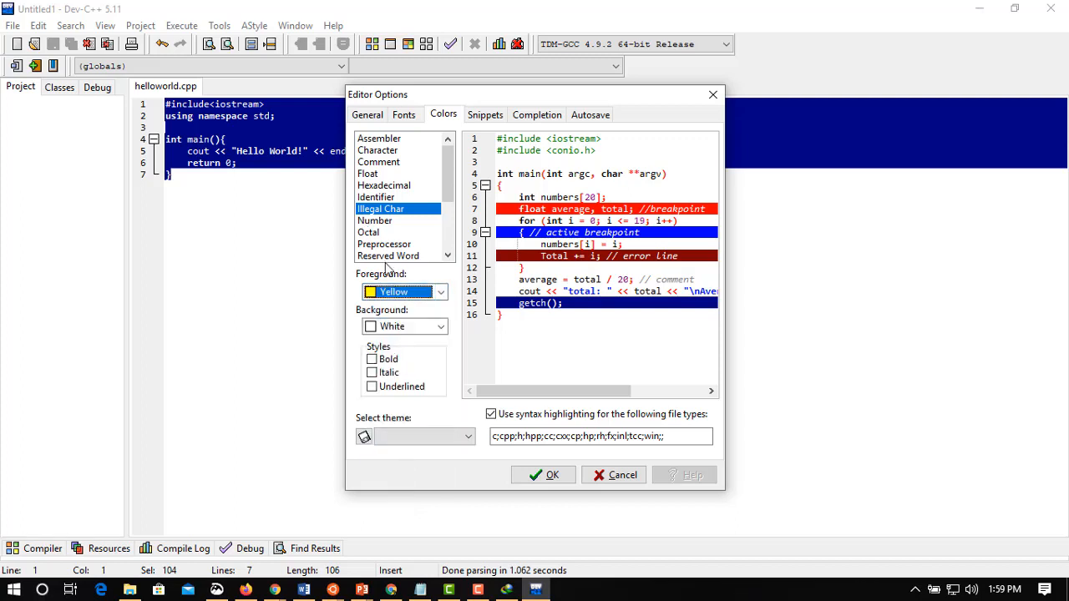
- Set the foreground color of the Preprocessor syntax element to Green
click(394, 221)
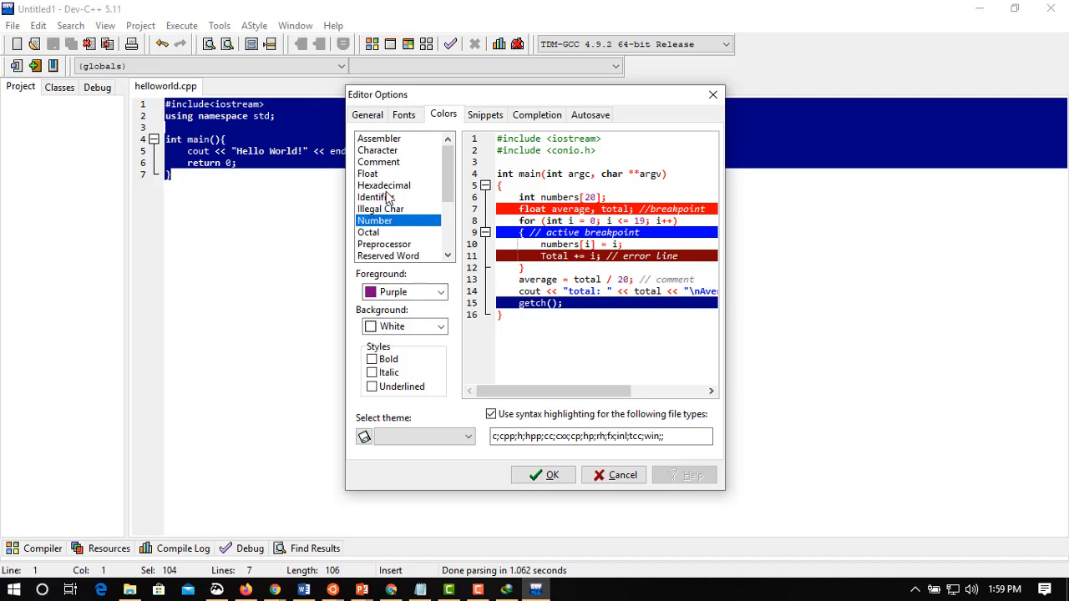
click(373, 234)
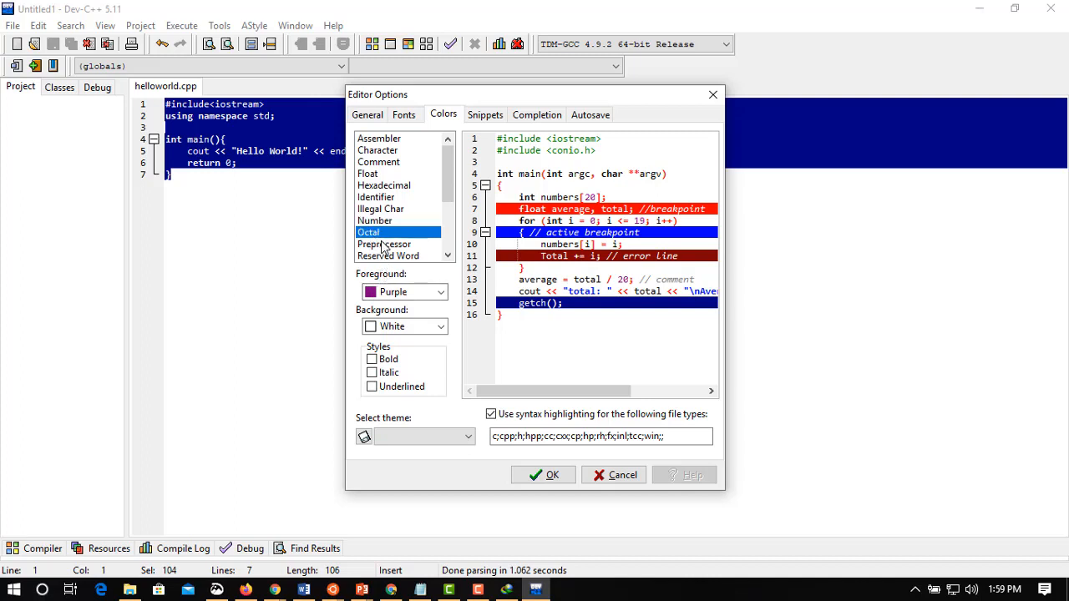
click(382, 245)
click(399, 293)
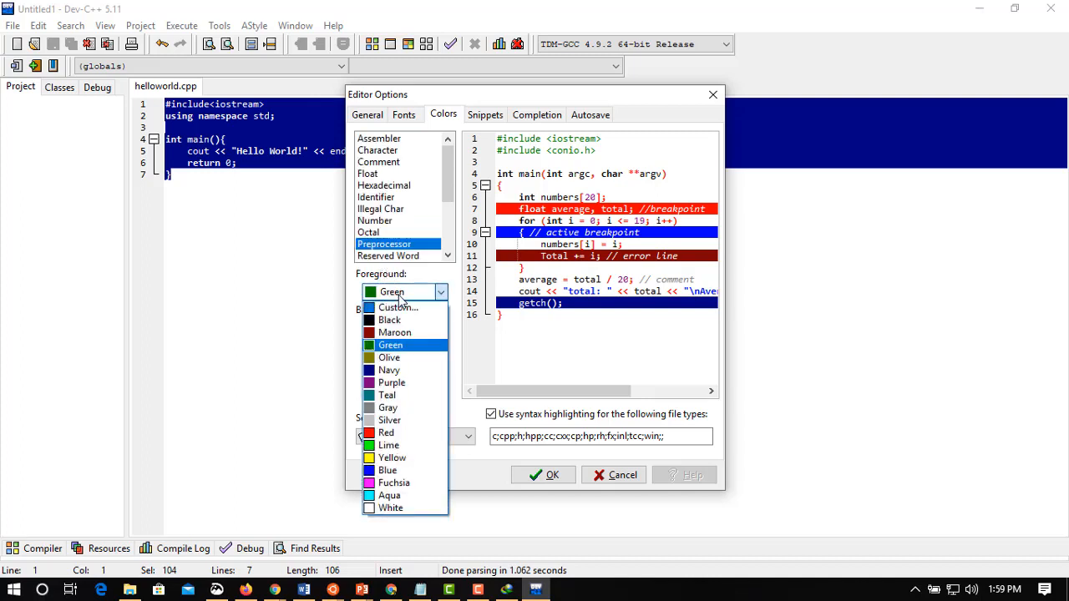
click(410, 350)
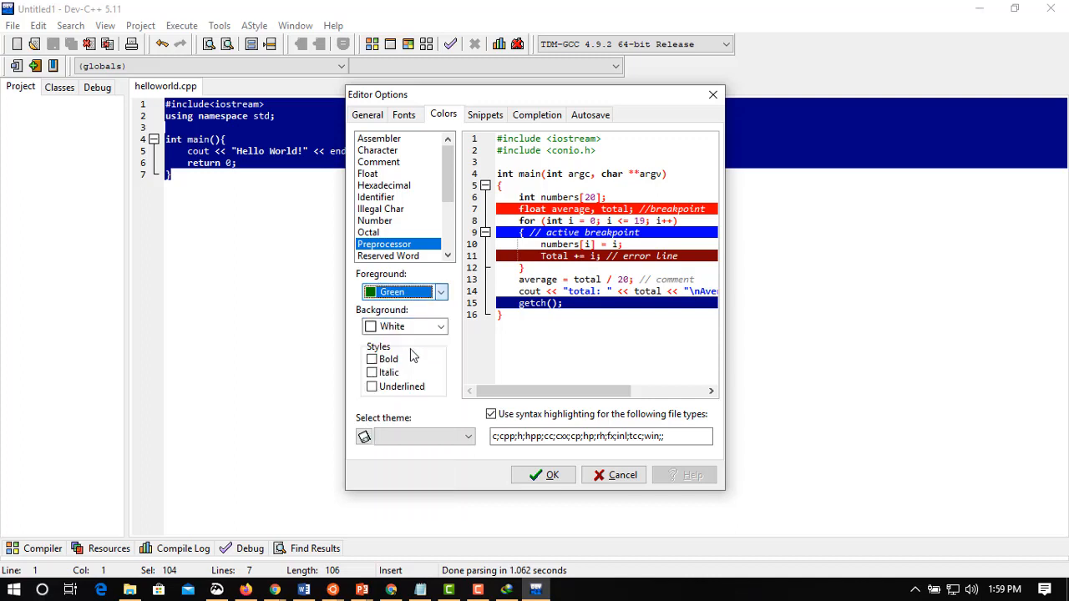
- Set the foreground color of the Reserved Word syntax element to Navy
click(410, 257)
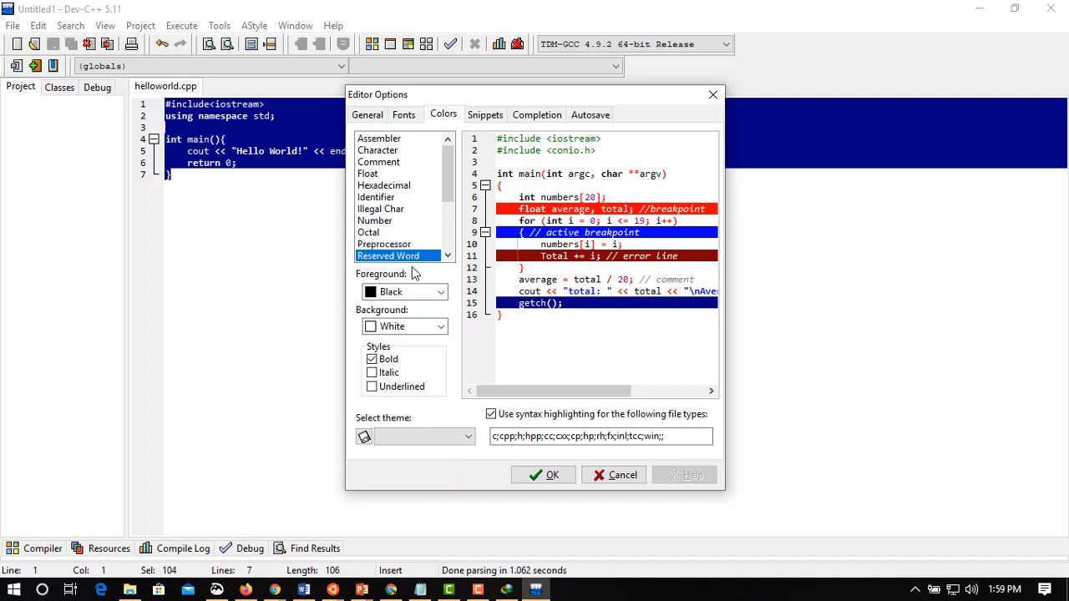
click(421, 292)
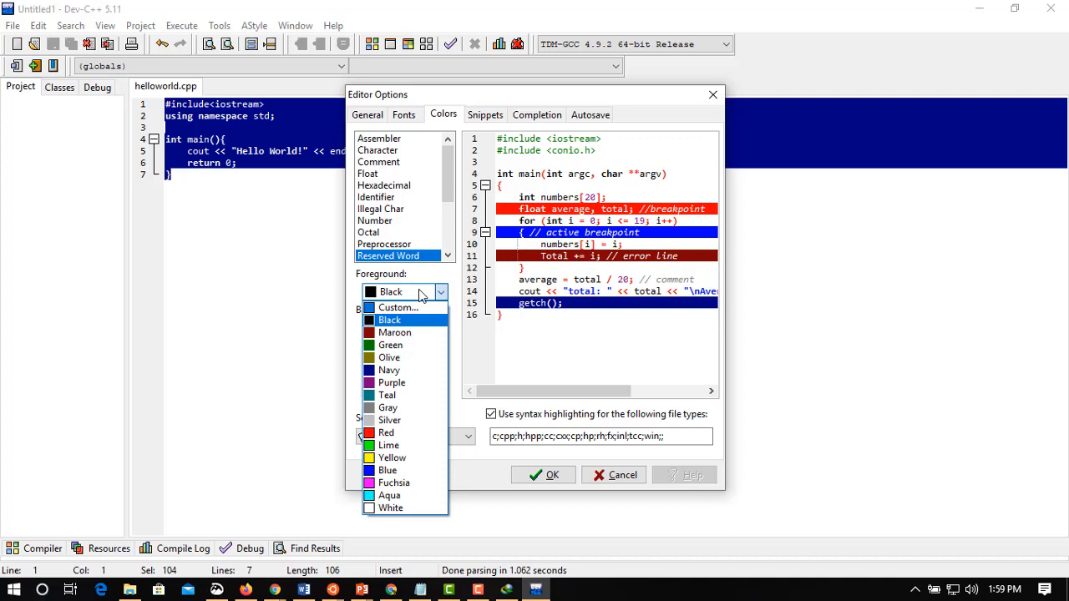
click(420, 370)
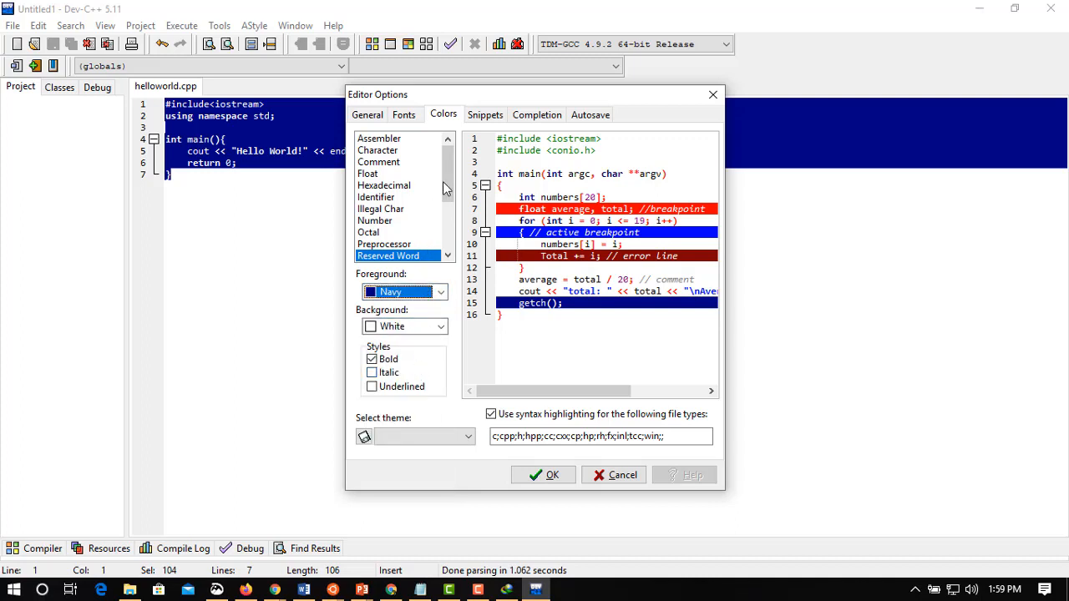
- Set the foreground color of the String syntax element to Red
drag(447, 185, 450, 207)
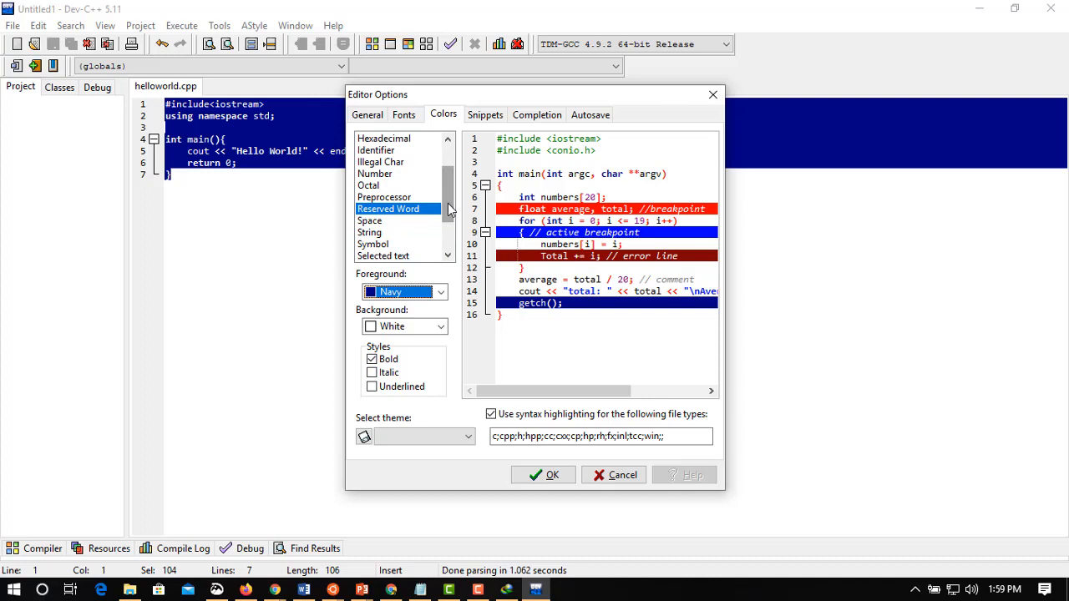
click(409, 223)
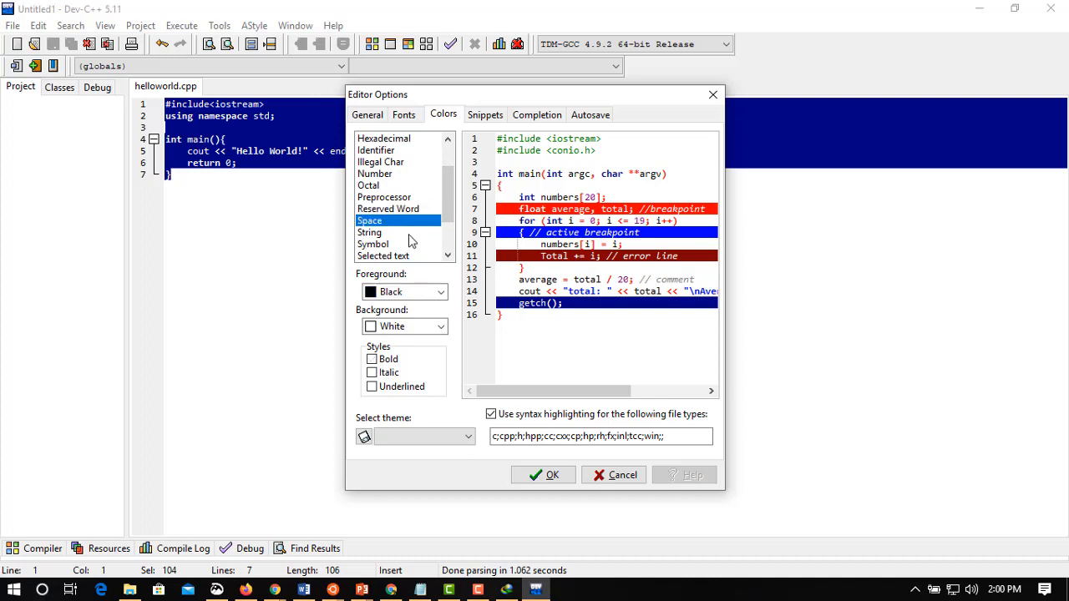
click(413, 234)
click(418, 294)
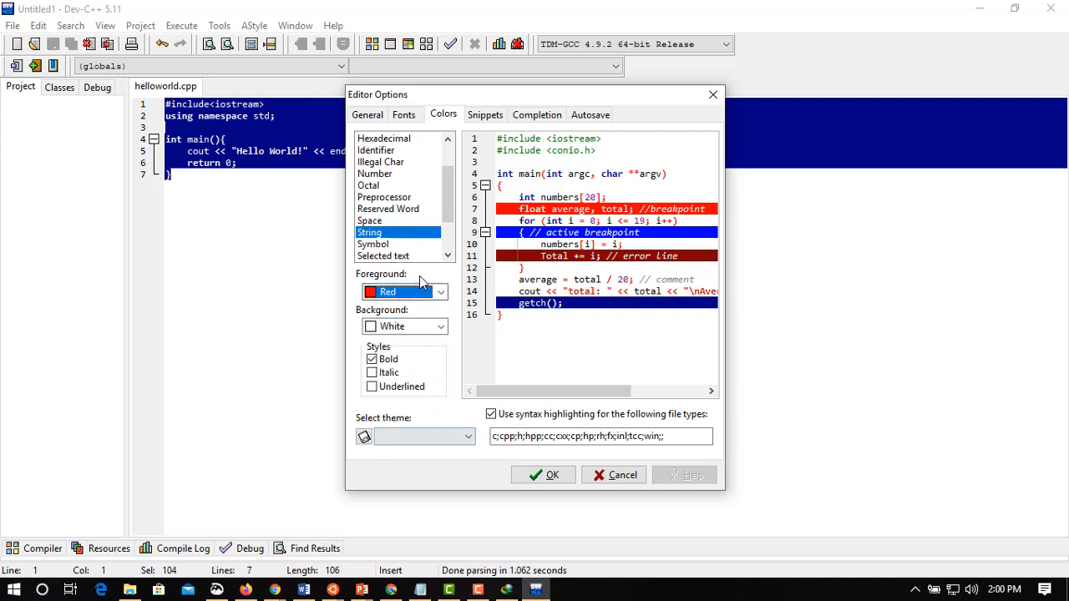
- Set the foreground color of the Symbol syntax element to Maroon and check the remaining syntax elements
click(414, 246)
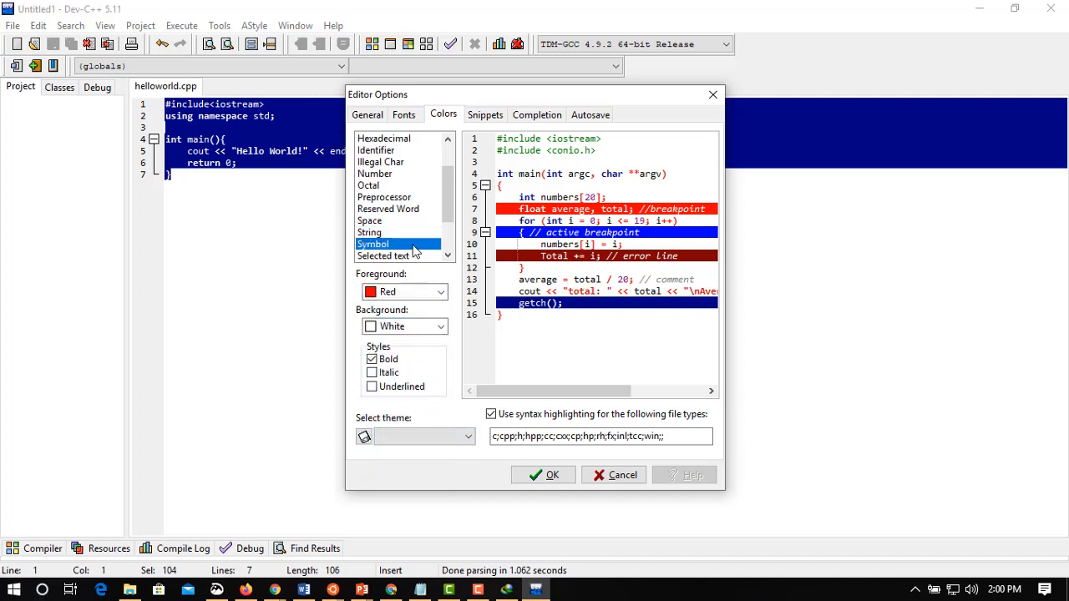
click(415, 291)
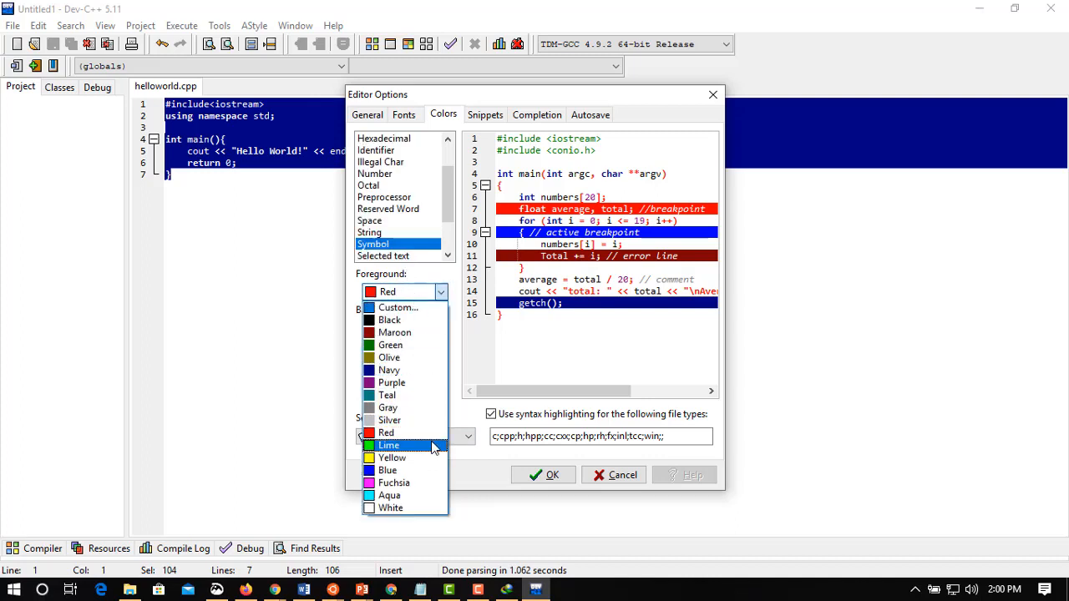
click(431, 334)
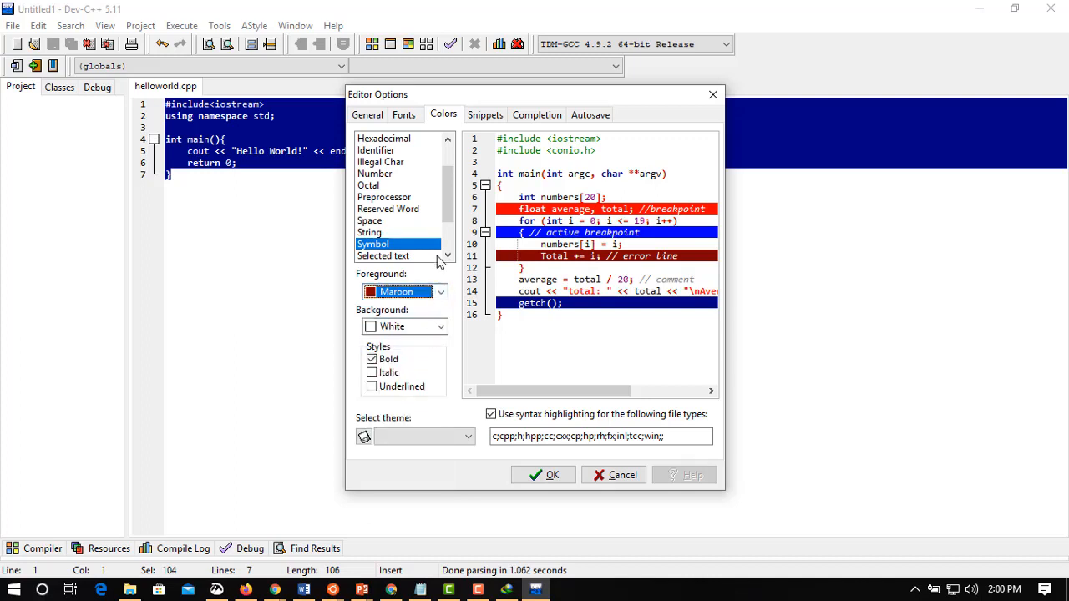
click(448, 255)
click(447, 256)
click(447, 255)
click(447, 255)
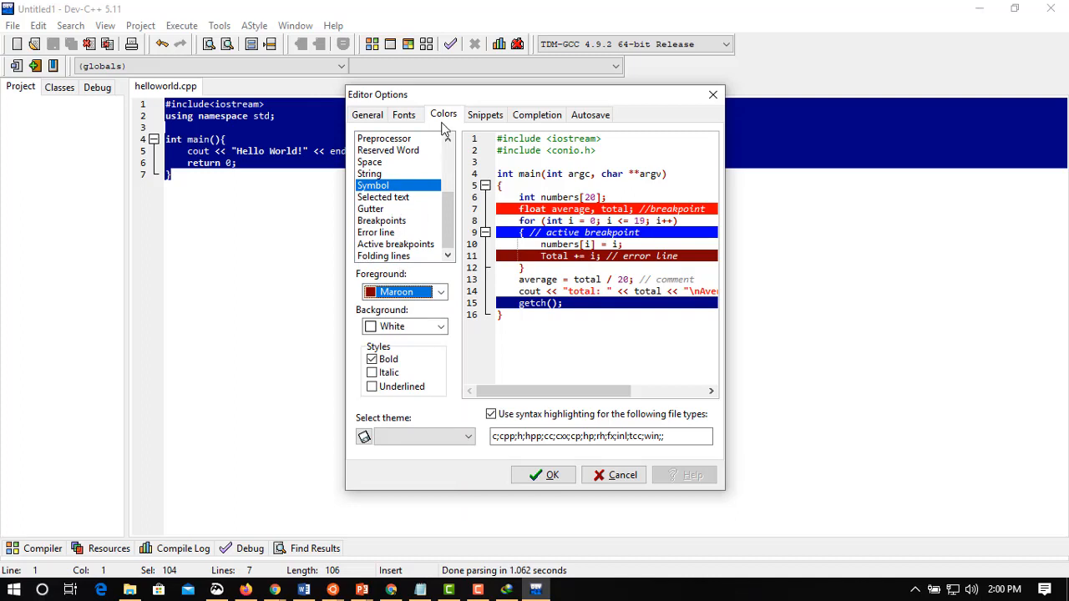
- Enable completion of multiline comments in the editor's symbol completion options
click(478, 119)
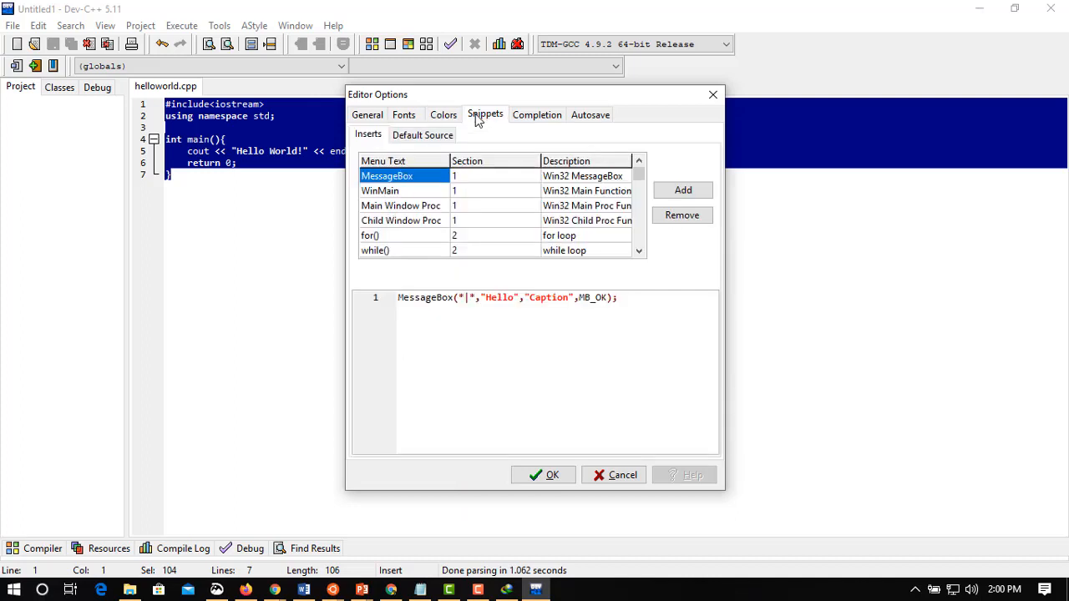
click(534, 116)
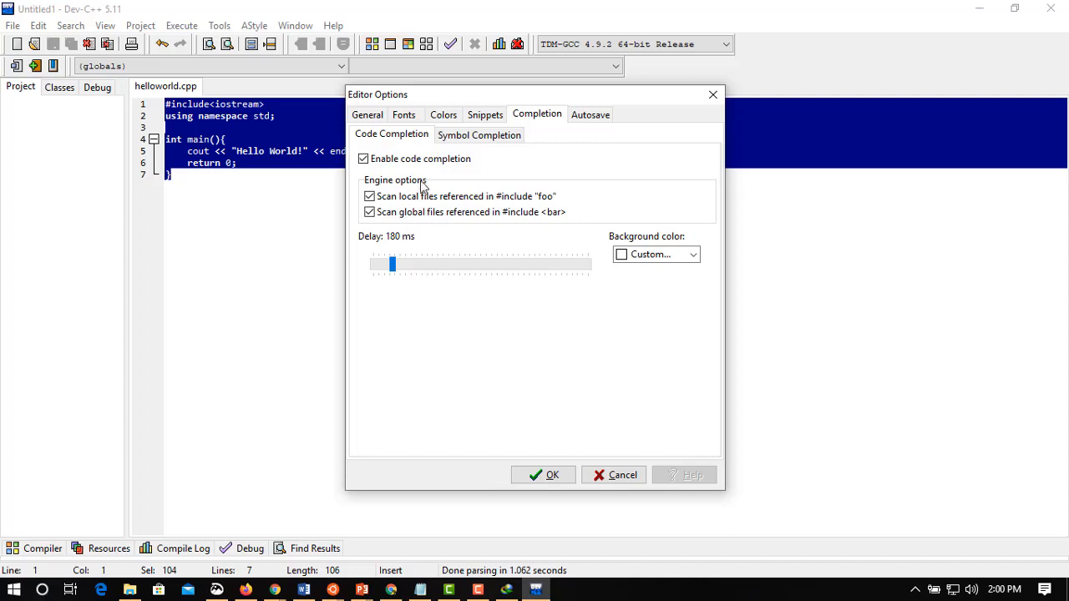
click(481, 140)
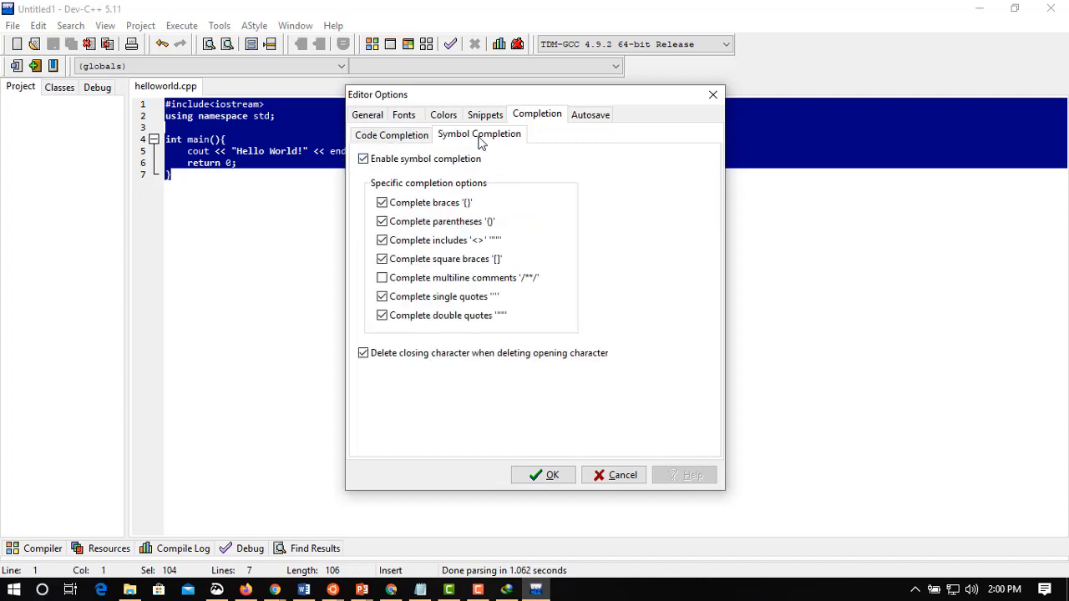
click(383, 279)
- Enable editor autosave with a 1-minute interval and apply the editor options
click(596, 118)
click(379, 140)
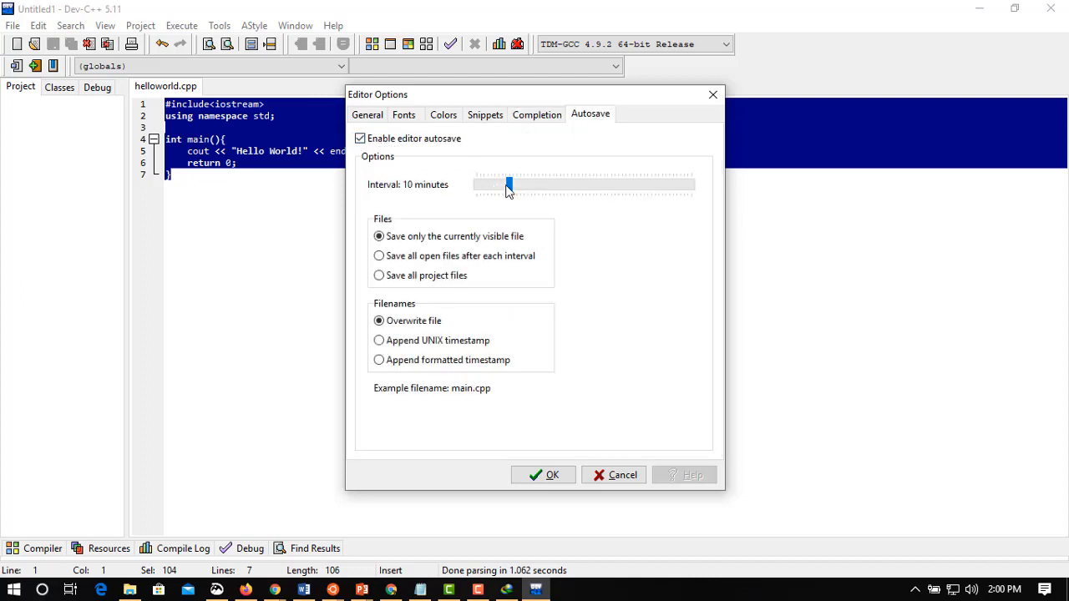
drag(509, 188, 355, 183)
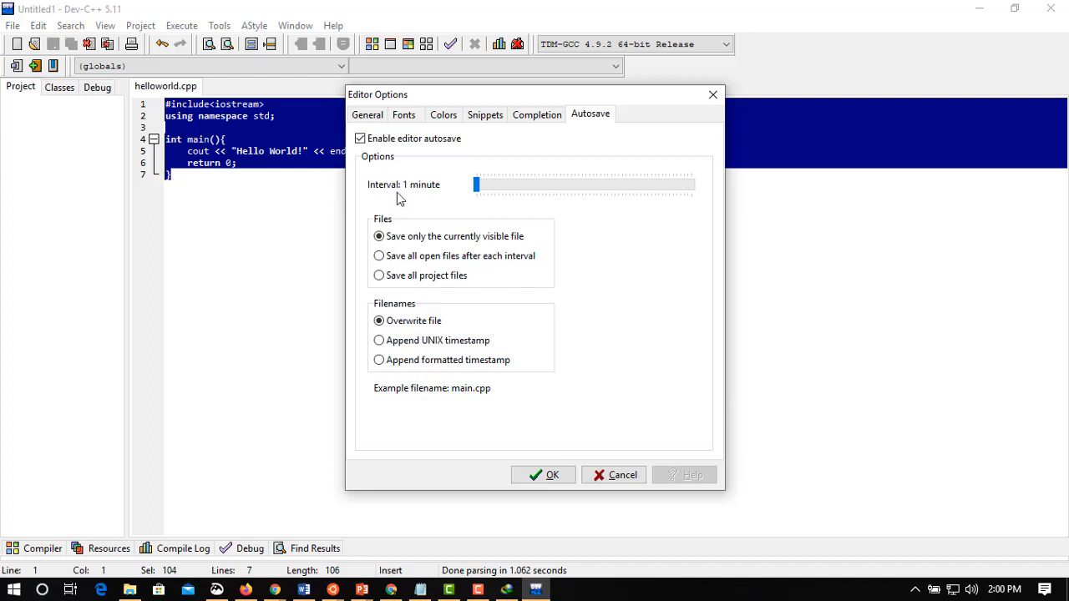
click(555, 477)
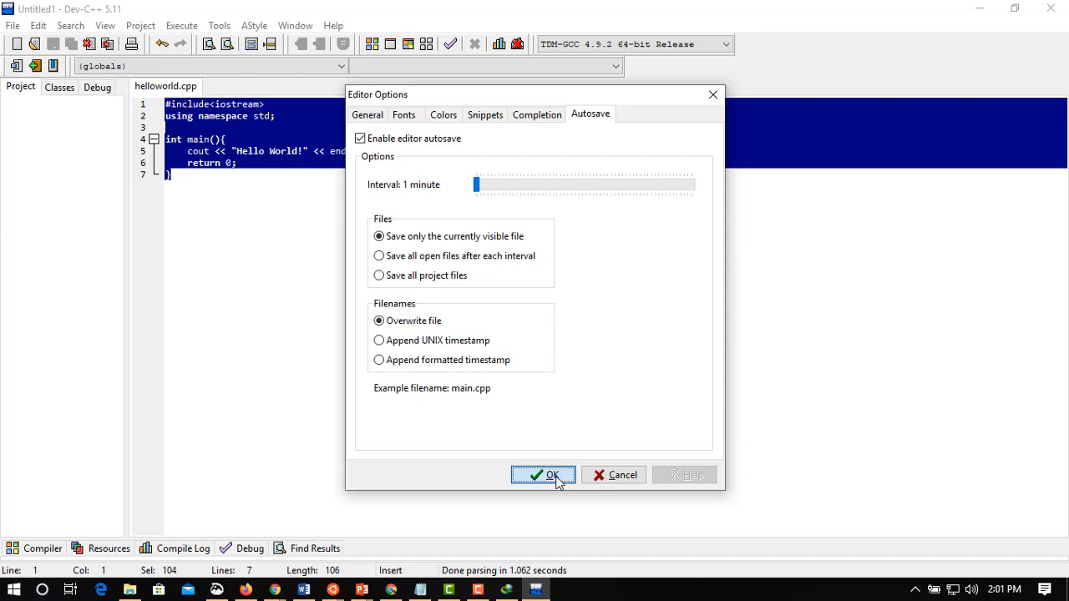
- Examine the new font size and syntax colors across the Hello World code, including the keywords, string and braces
click(535, 355)
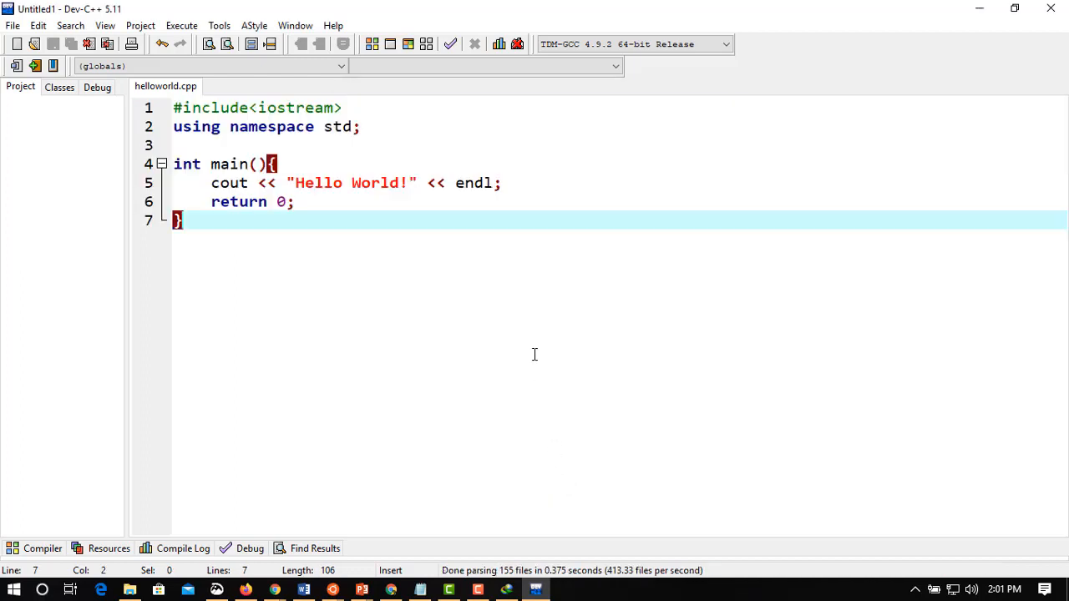
click(324, 165)
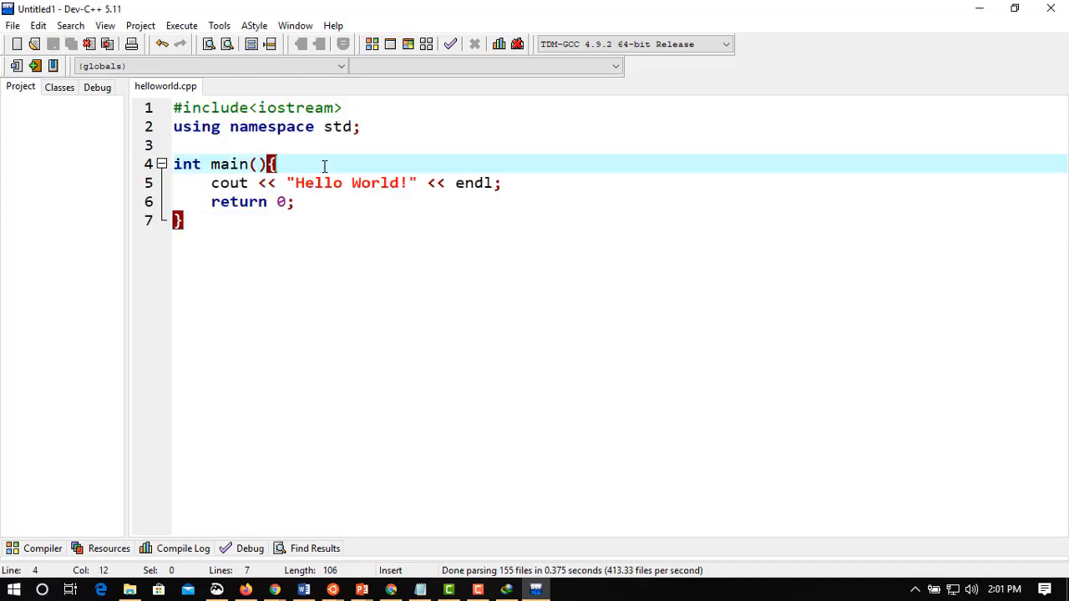
click(303, 204)
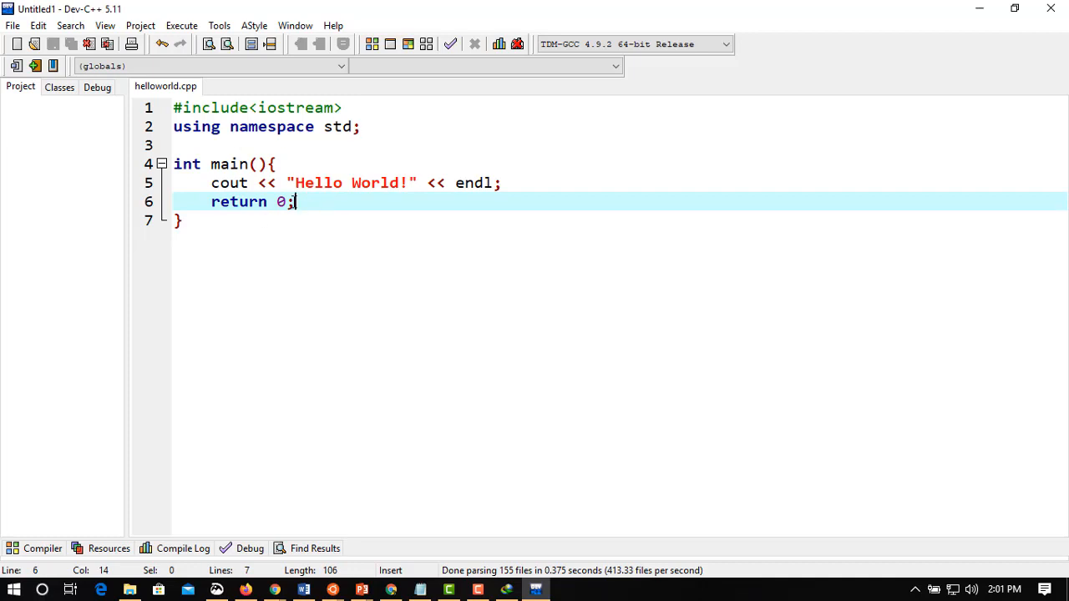
drag(182, 129, 299, 130)
click(303, 183)
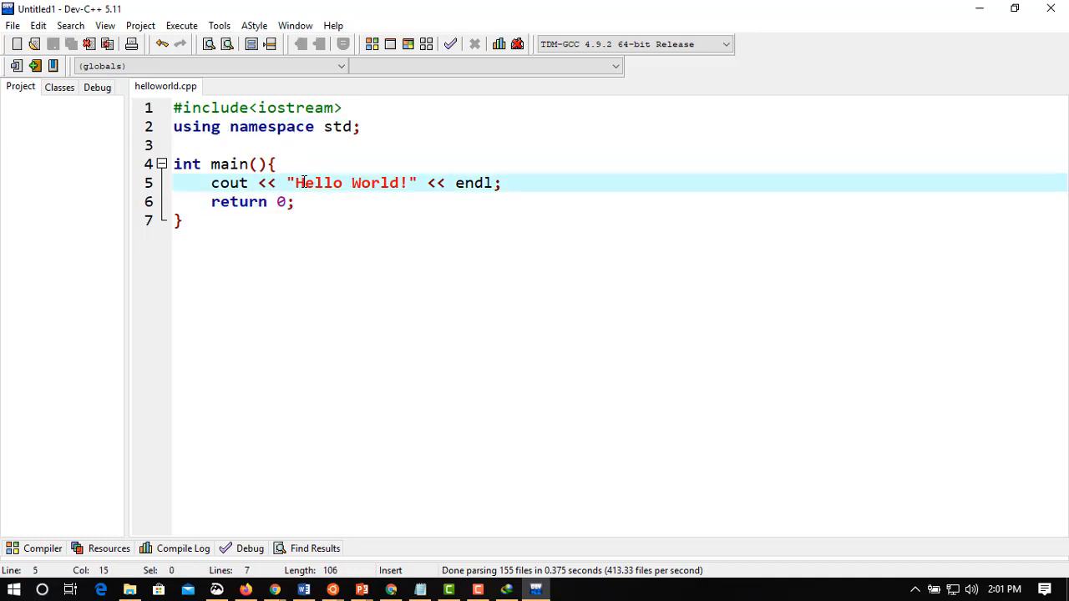
double_click(254, 201)
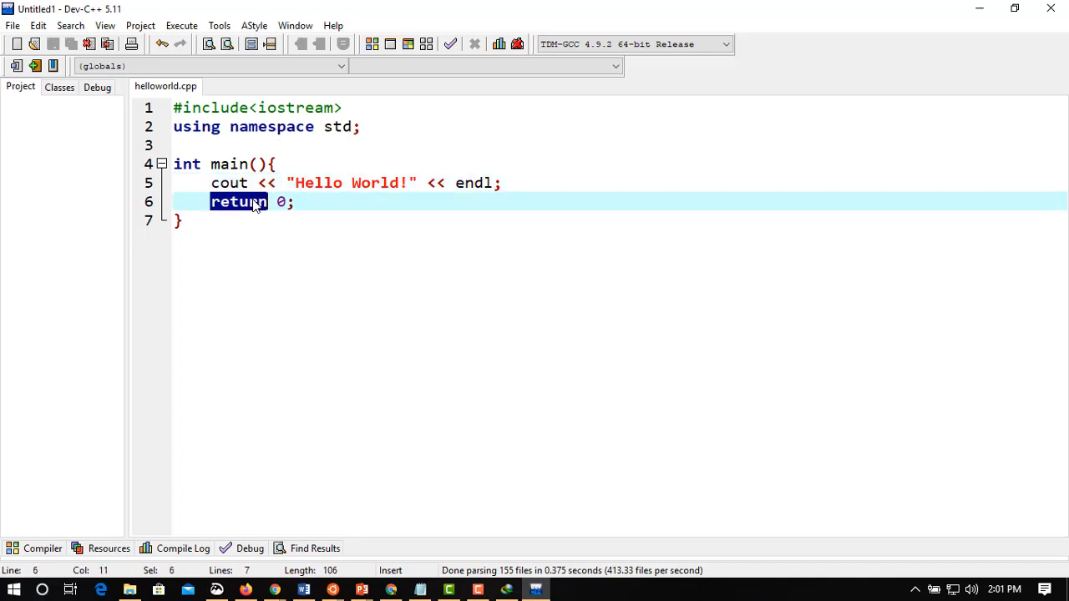
double_click(187, 164)
double_click(193, 128)
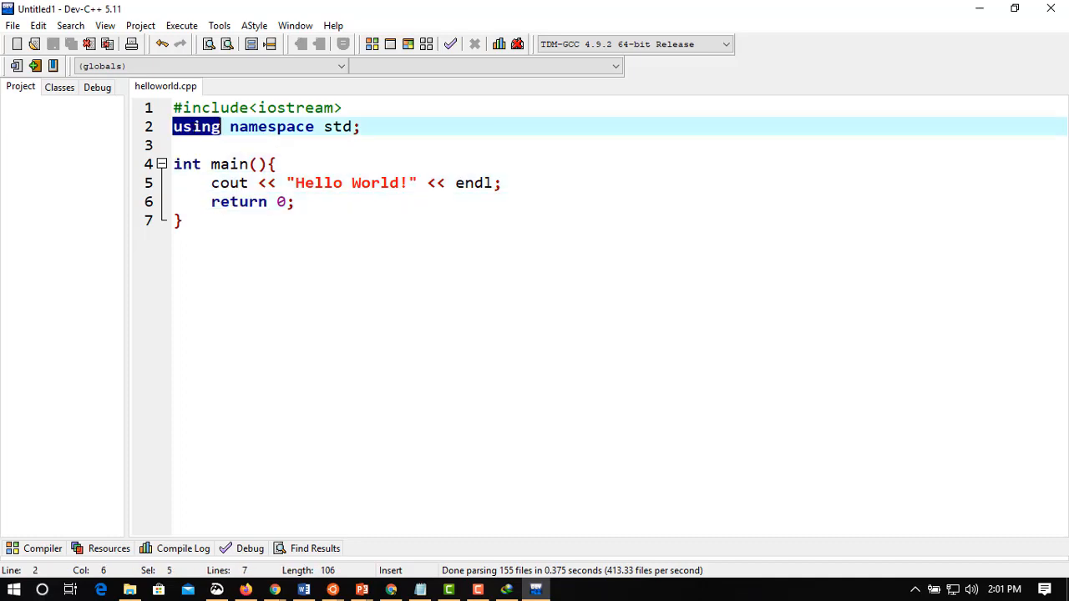
click(277, 130)
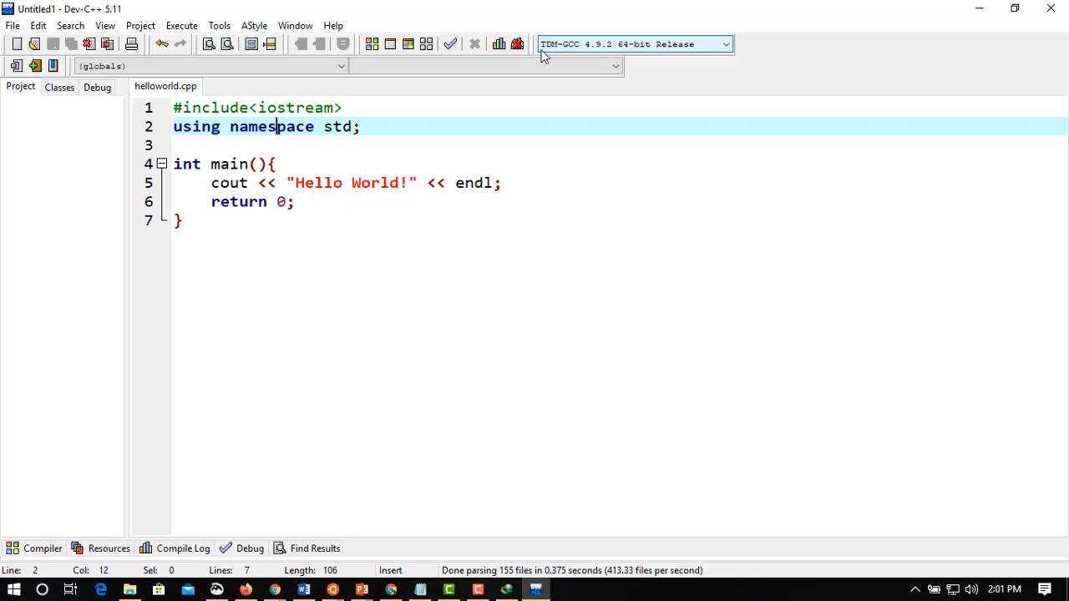
- Review the available compiler profiles, leaving TDM-GCC 4.9.2 64-bit Release selected
click(606, 49)
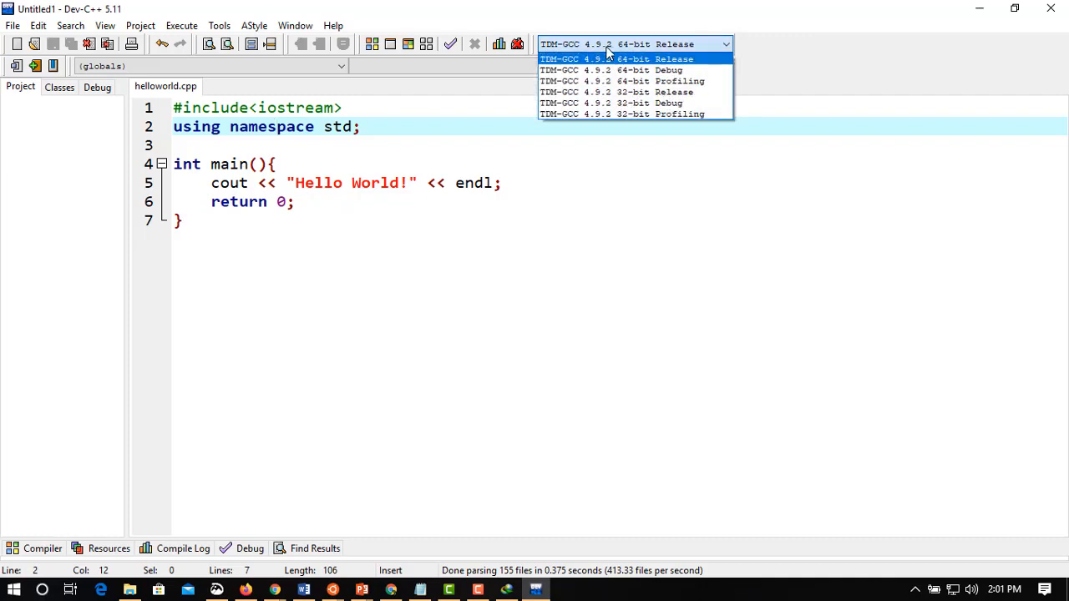
click(606, 51)
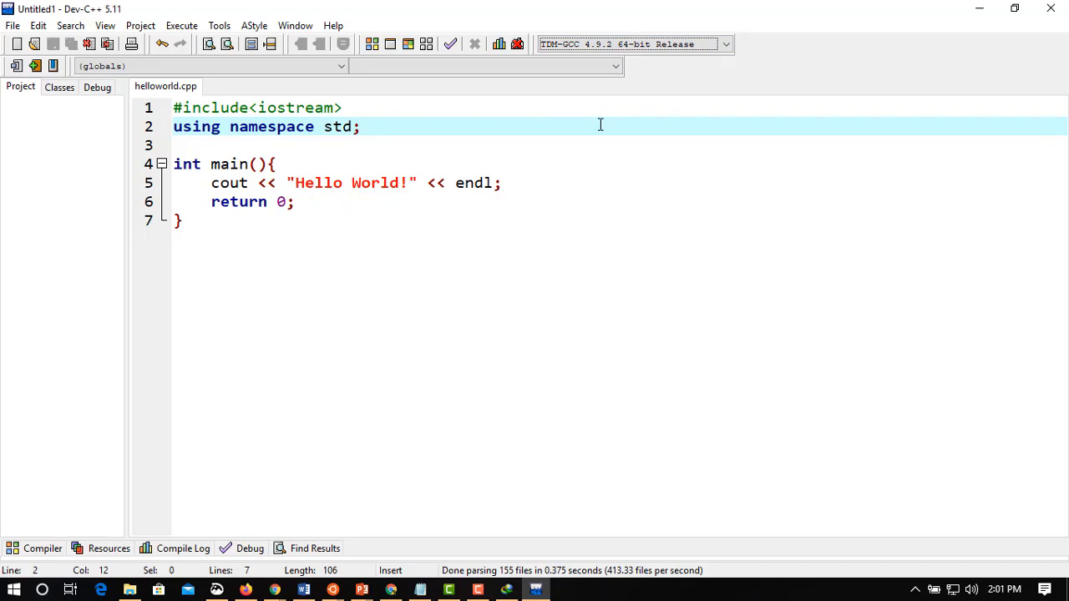
- Launch the tdm64-gcc-9.2.0 installer from the Programs folder inside Downloads
click(129, 589)
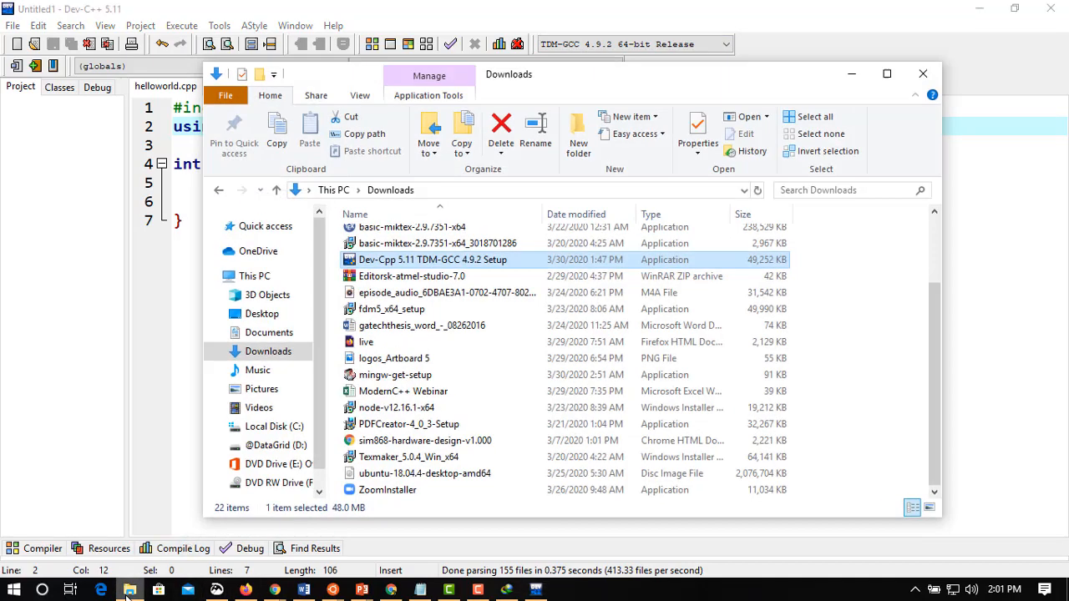
scroll(514, 367, up, 2)
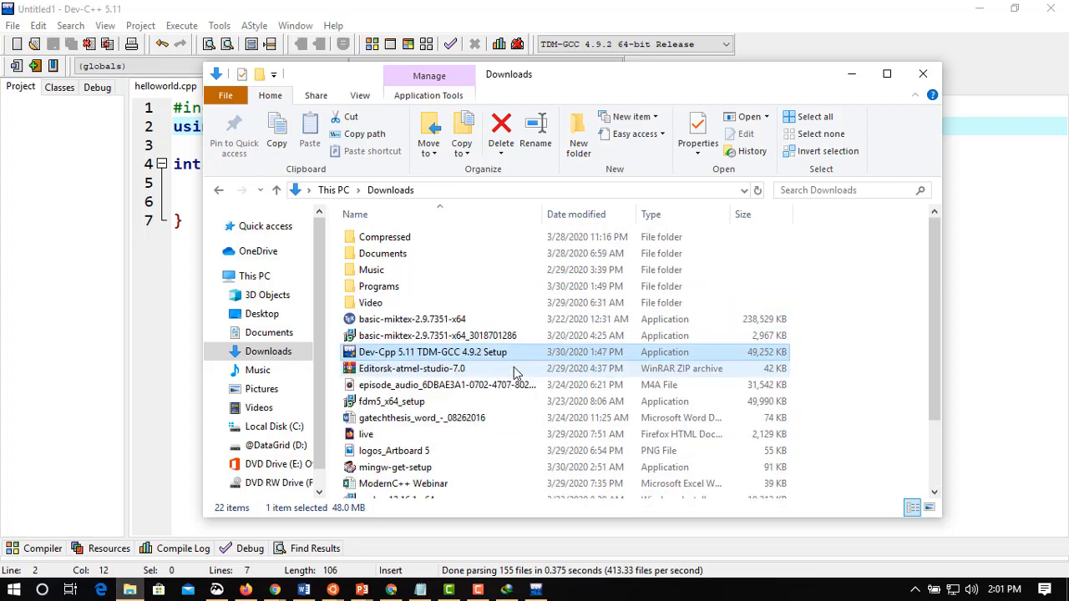
double_click(417, 238)
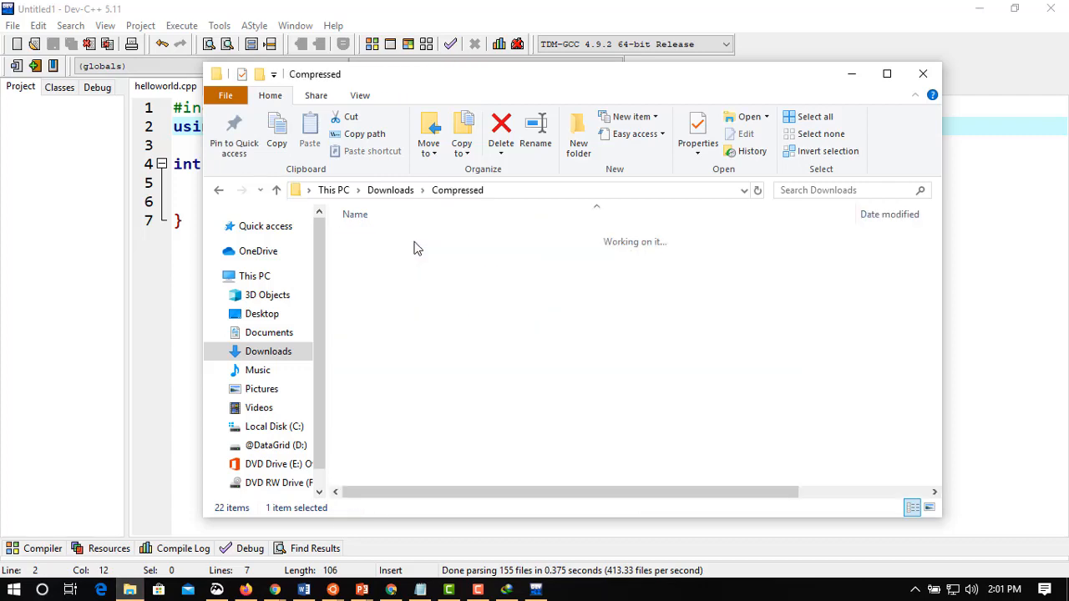
click(396, 191)
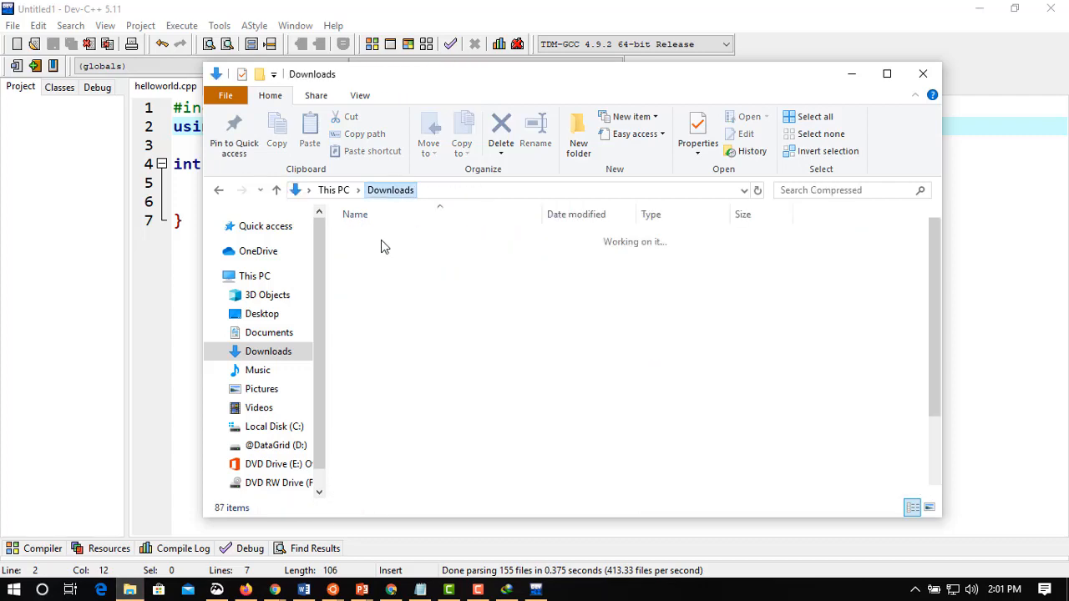
double_click(400, 286)
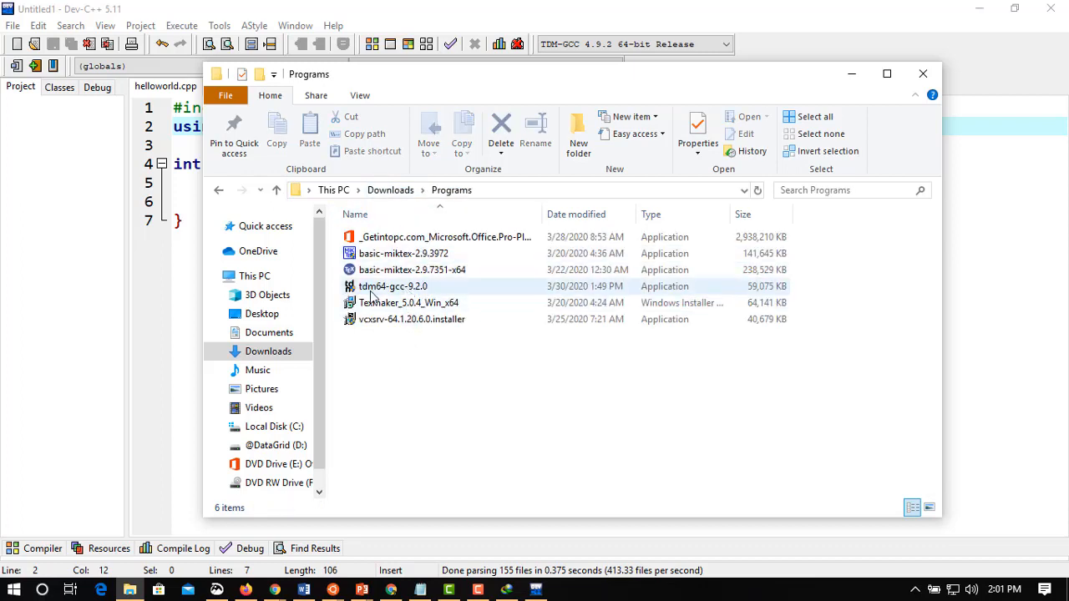
click(423, 290)
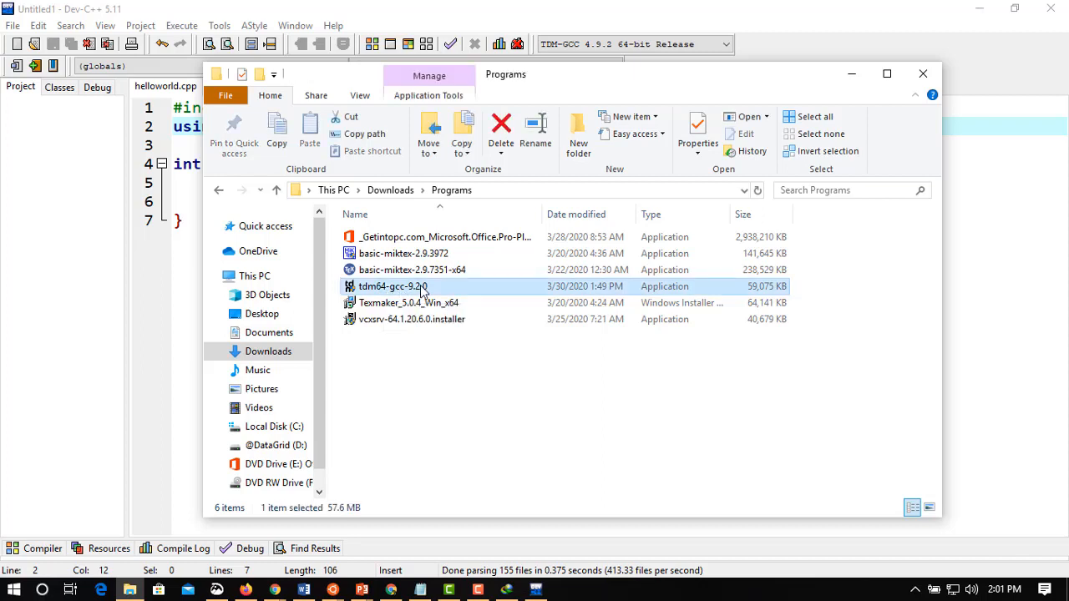
double_click(423, 290)
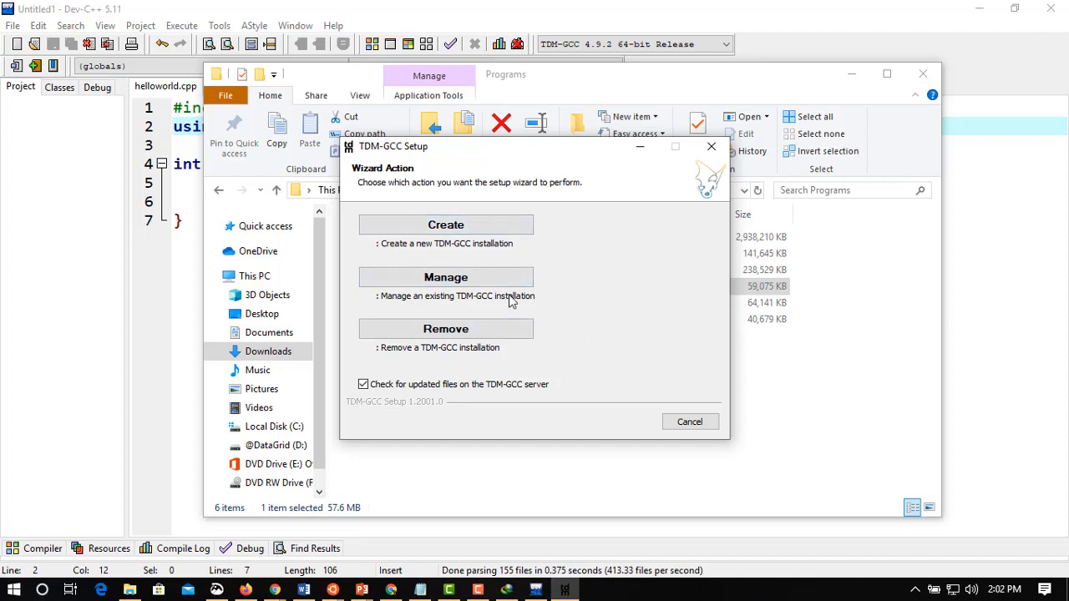
- Create a new TDM-GCC installation using the MinGW-w64/TDM64 (32-bit and 64-bit) edition in the directory C:\TDM-GCC-64
click(460, 233)
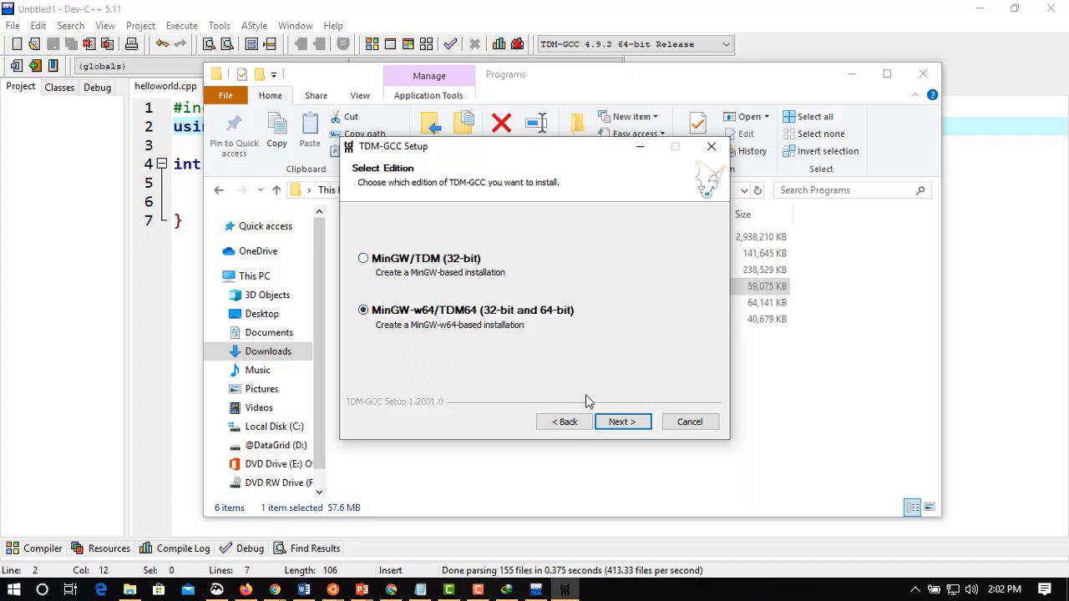
click(607, 424)
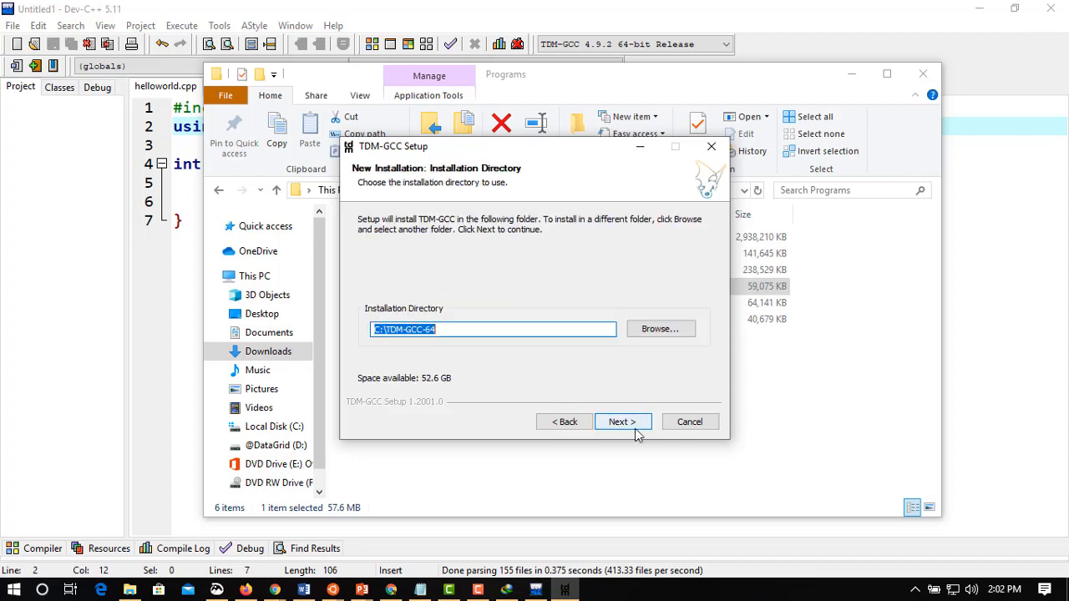
click(450, 335)
drag(484, 329, 409, 368)
click(383, 331)
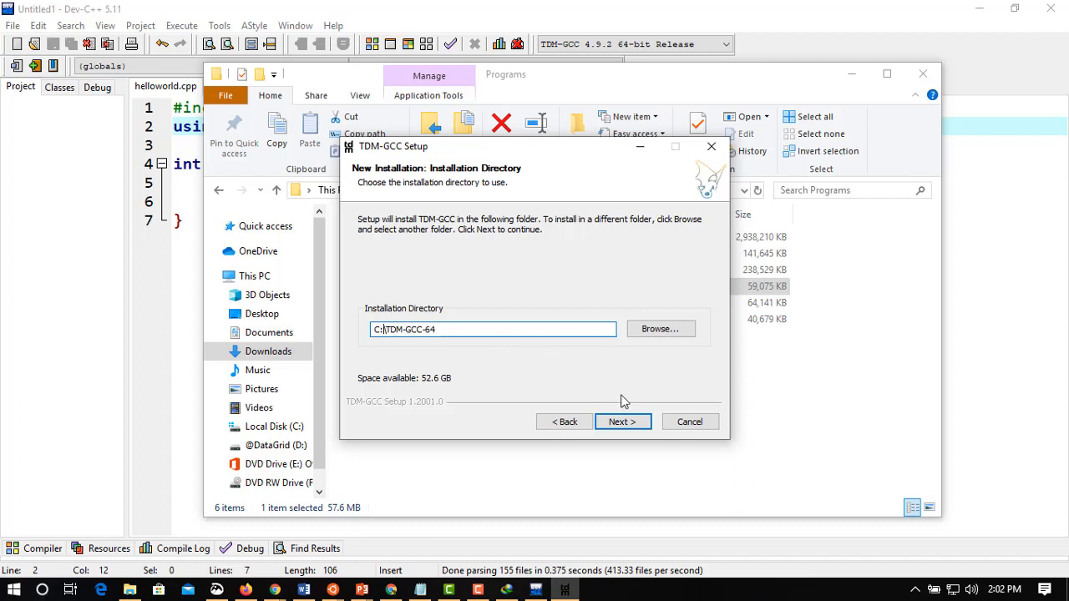
click(625, 422)
- Install the TDM-GCC Recommended, C/C++ component set with Start Menu items and Add to PATH enabled
drag(587, 303, 587, 328)
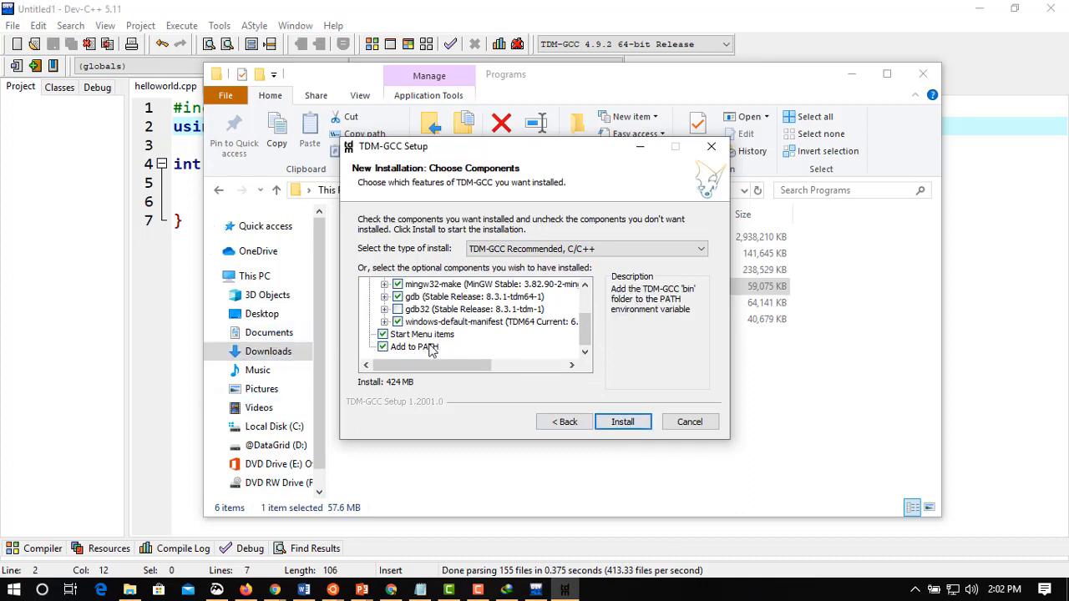
click(589, 253)
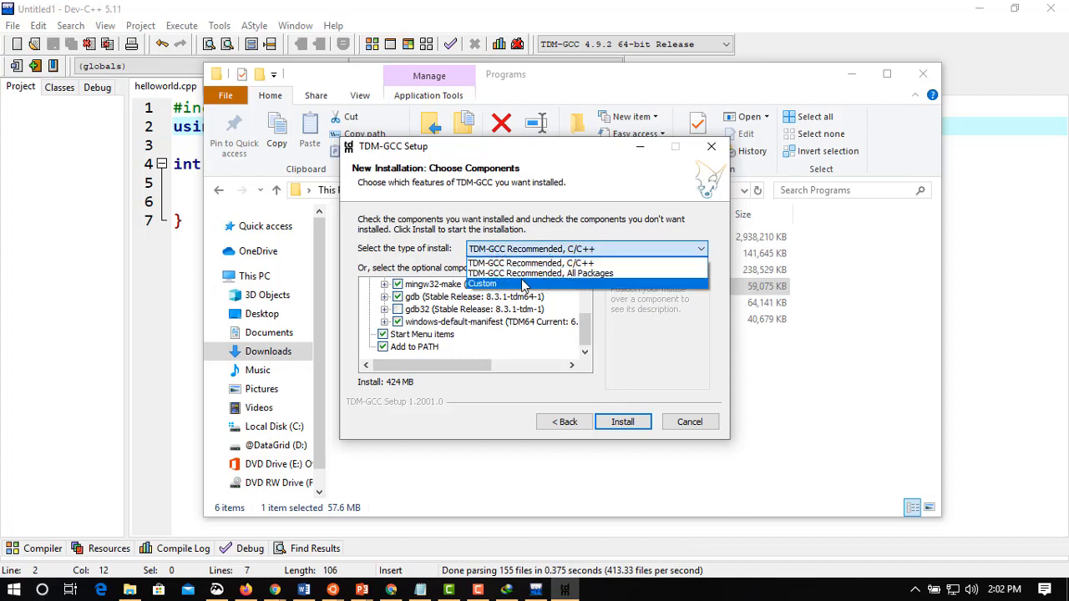
click(617, 264)
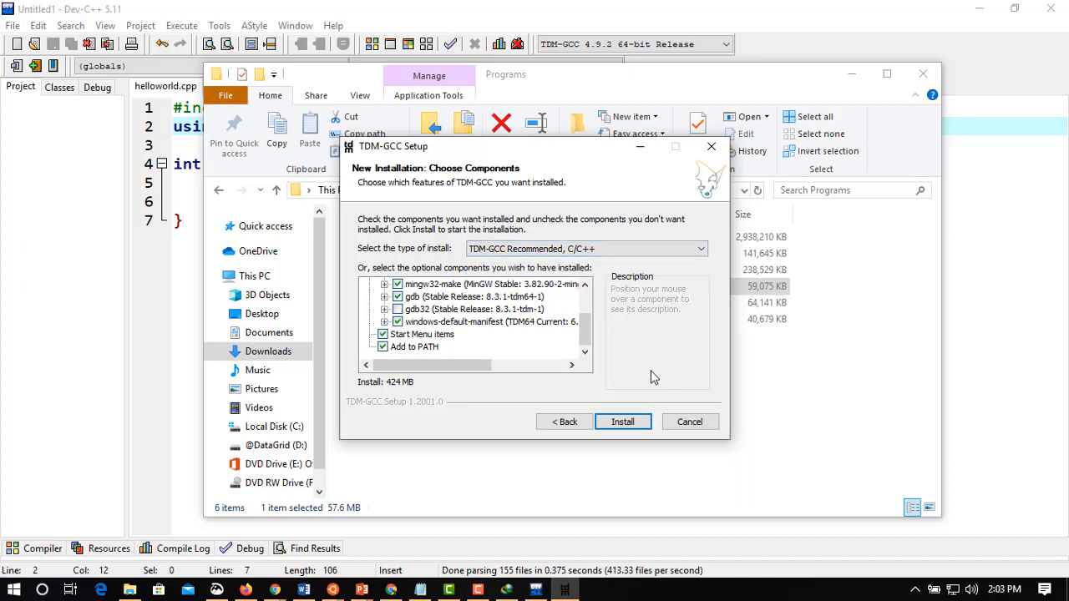
click(625, 420)
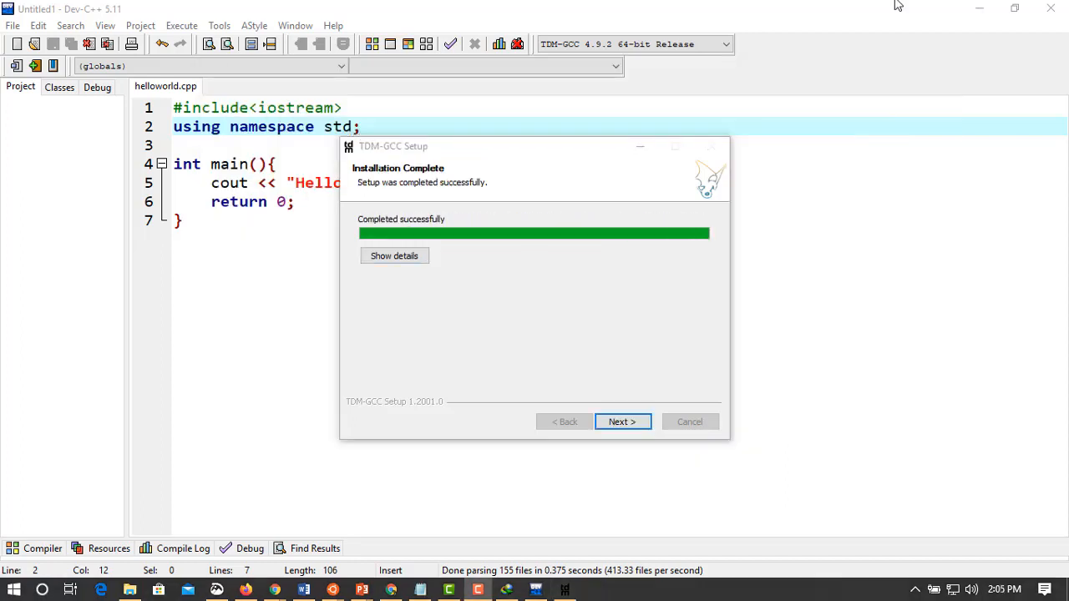
- Finish the TDM-GCC setup with the option to read the README file disabled
click(622, 421)
click(508, 278)
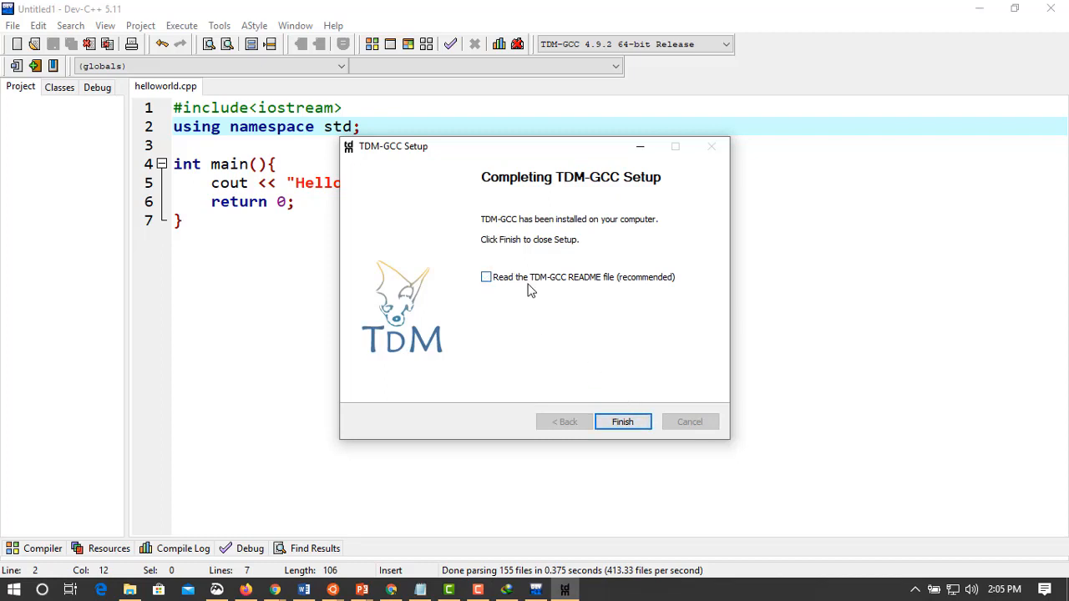
click(622, 422)
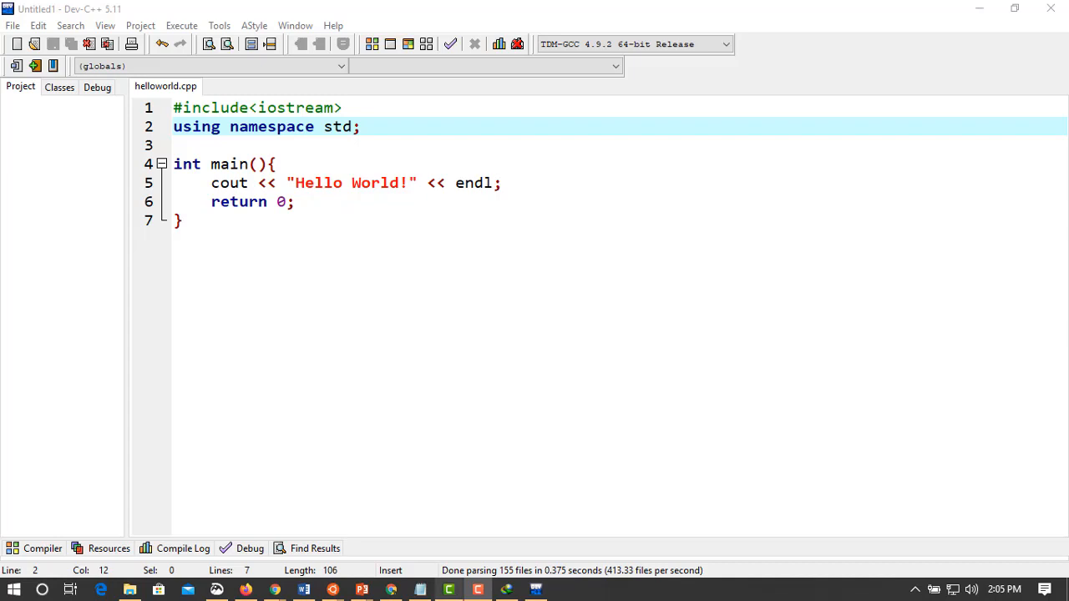
- Examine the contents of the TDM-GCC-64 folder on Local Disk (C:) and return to Dev-C++
click(131, 590)
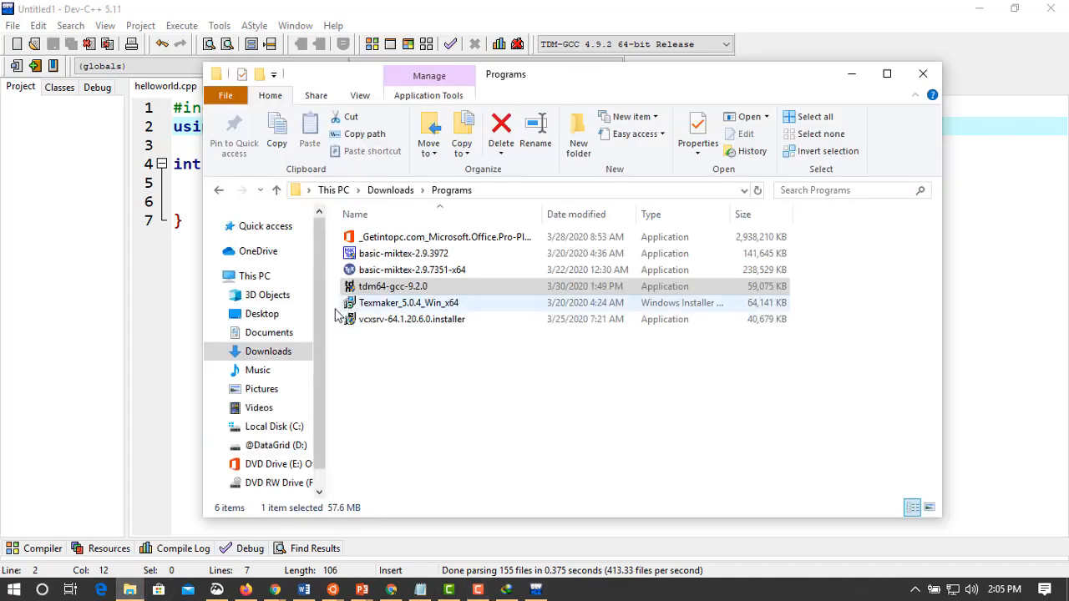
click(279, 428)
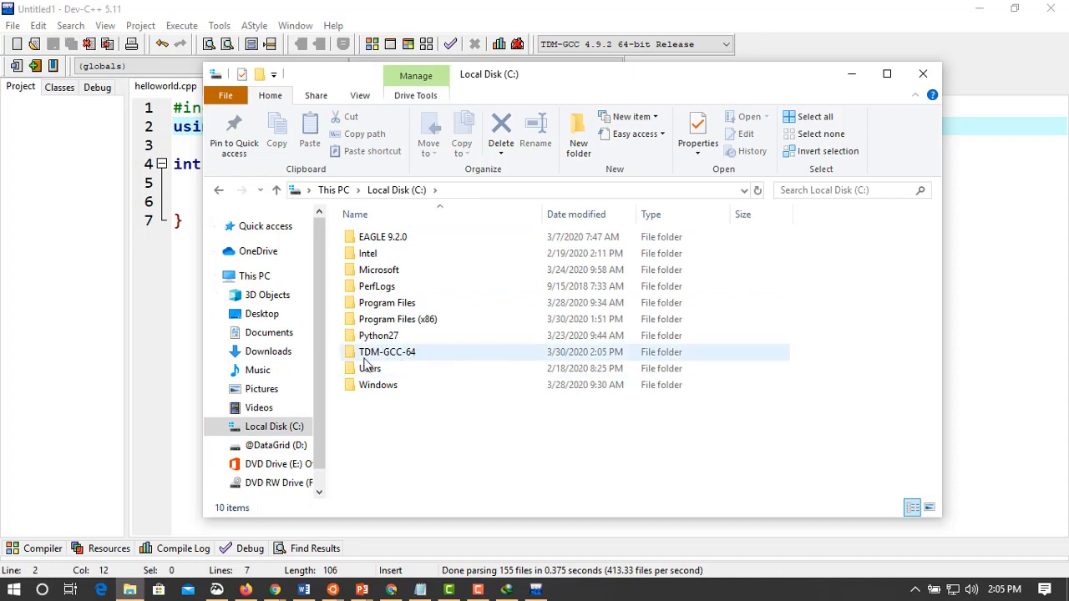
double_click(416, 358)
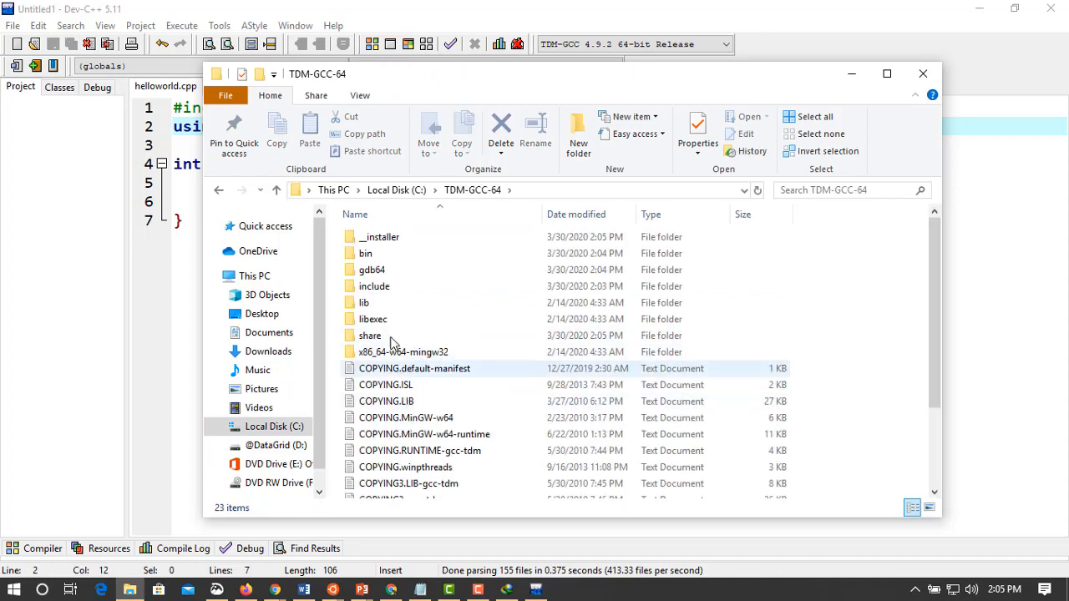
click(219, 192)
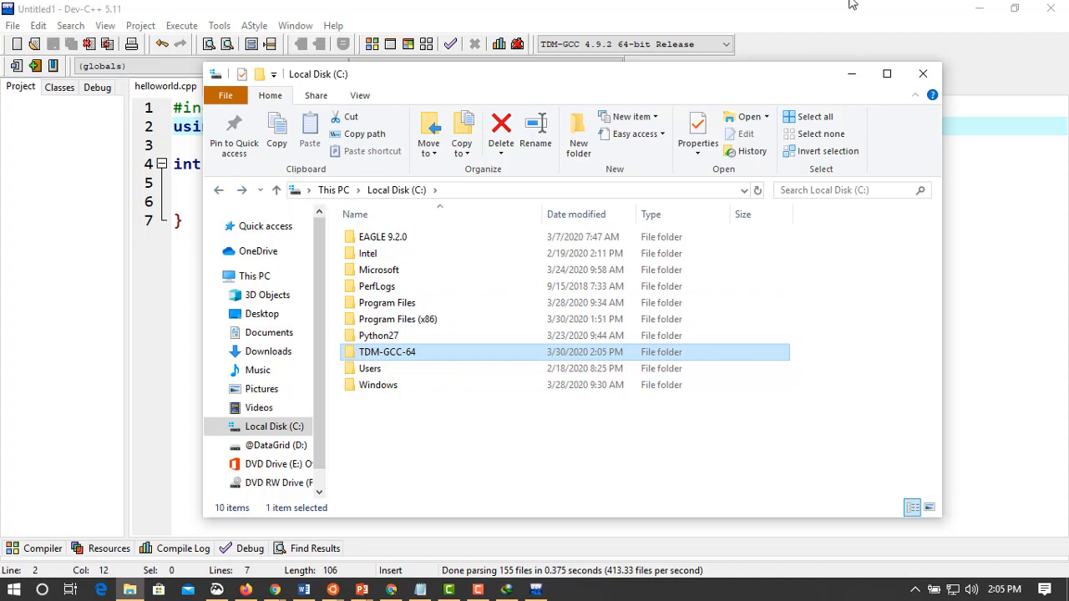
click(791, 28)
- Add a new compiler set in the compiler options from the folder TDM-GCC-64 on Local Disk (C:)
click(557, 51)
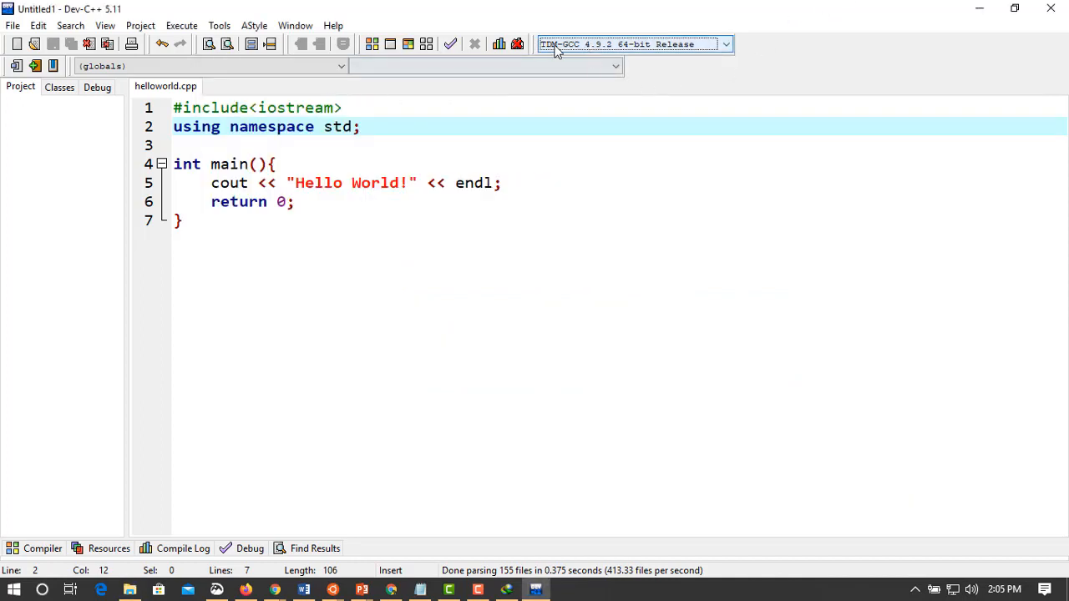
click(221, 27)
click(242, 40)
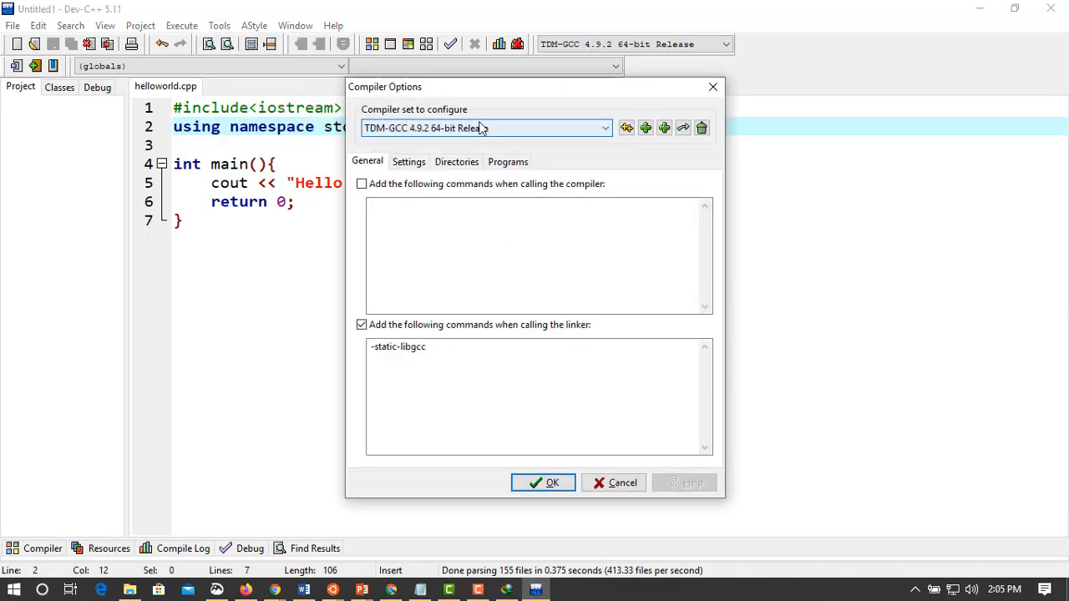
click(665, 129)
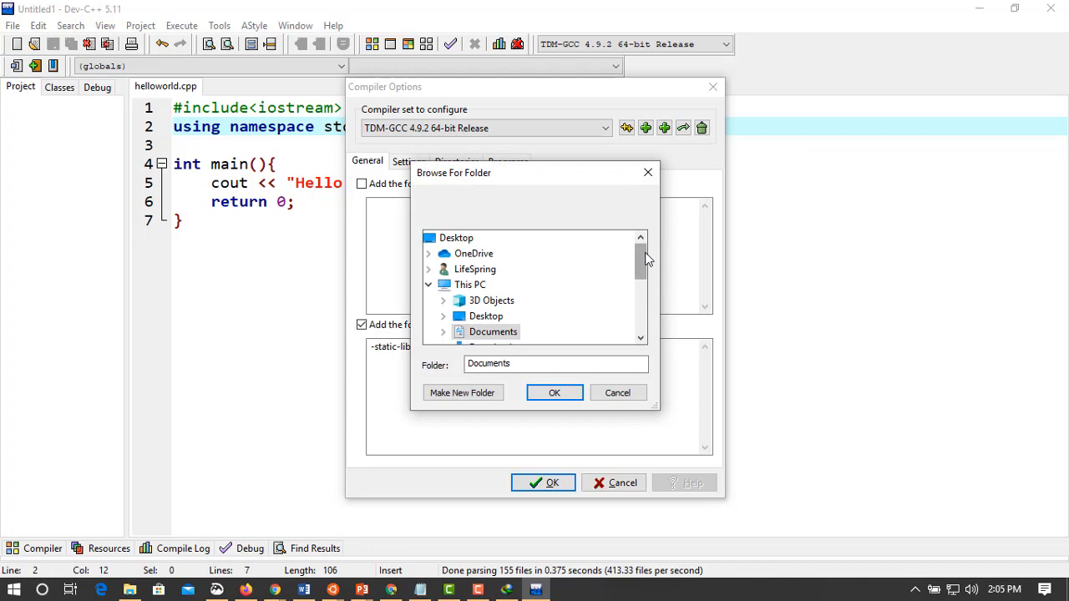
drag(645, 260, 640, 306)
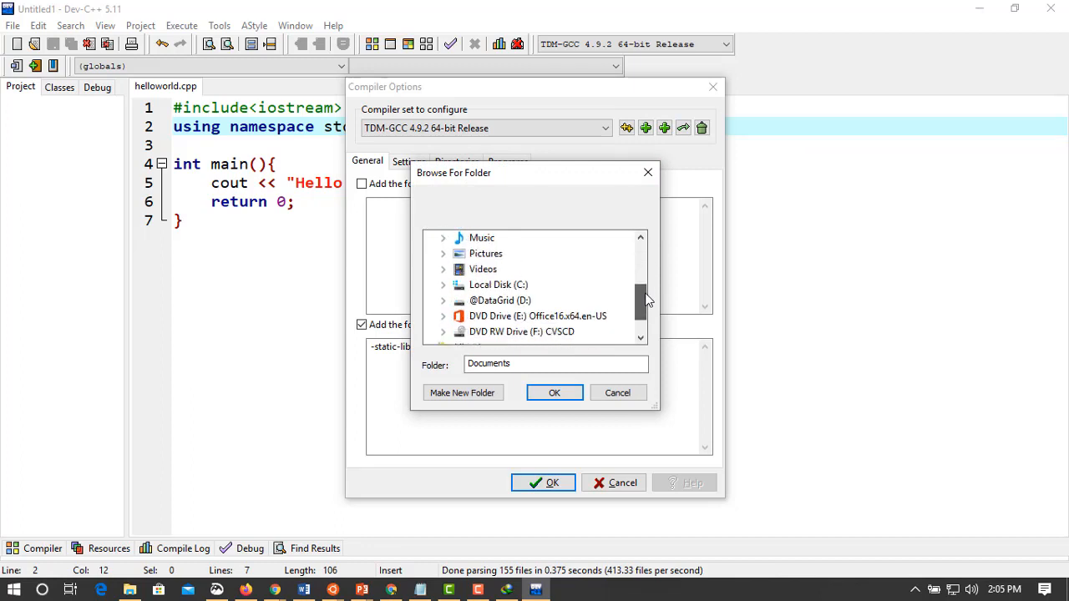
click(521, 288)
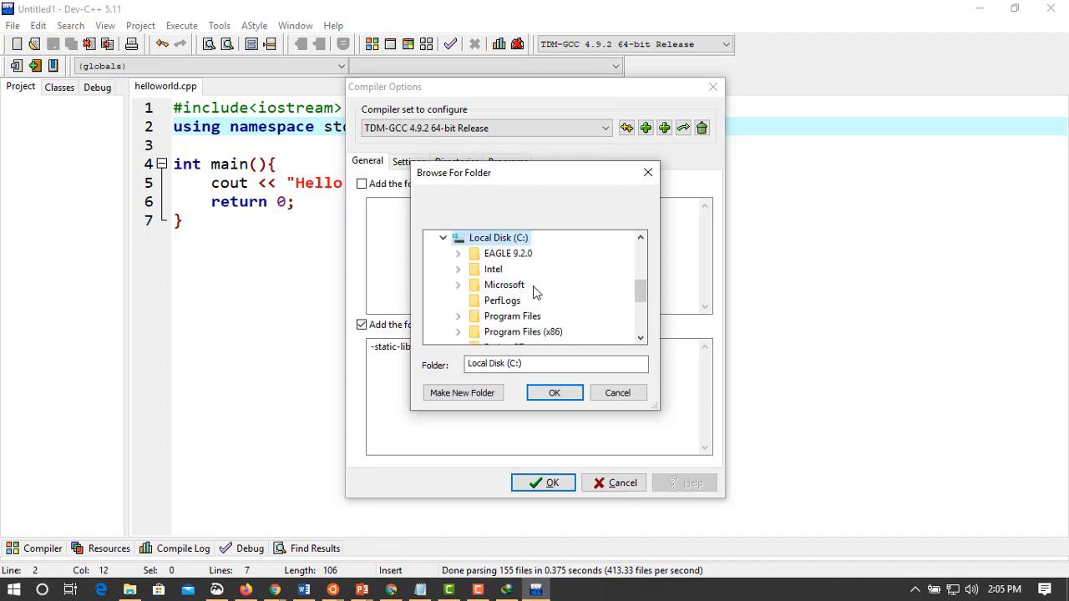
scroll(534, 294, down, 2)
click(519, 269)
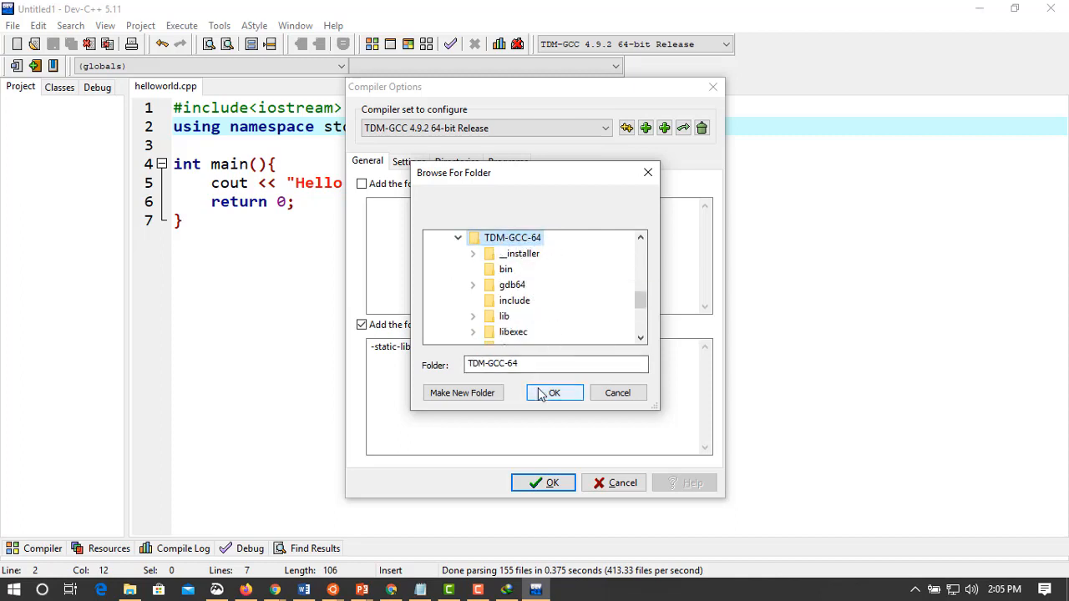
click(547, 395)
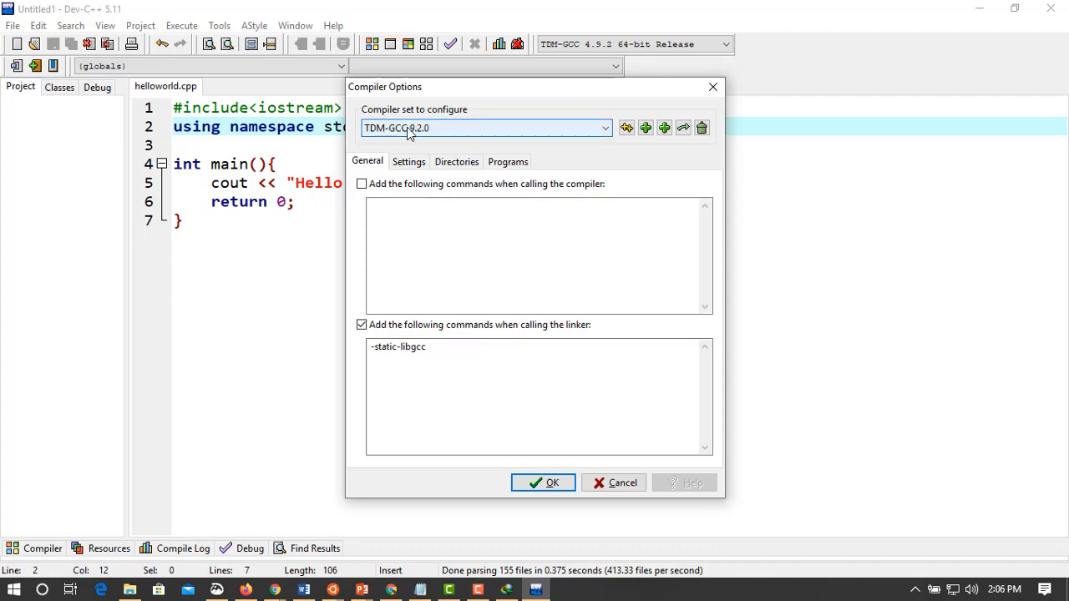
- For the TDM-GCC 9.2.0 set, enable extra compiler commands with -std=c++17 and append -std=c++17 to the linker commands
click(440, 130)
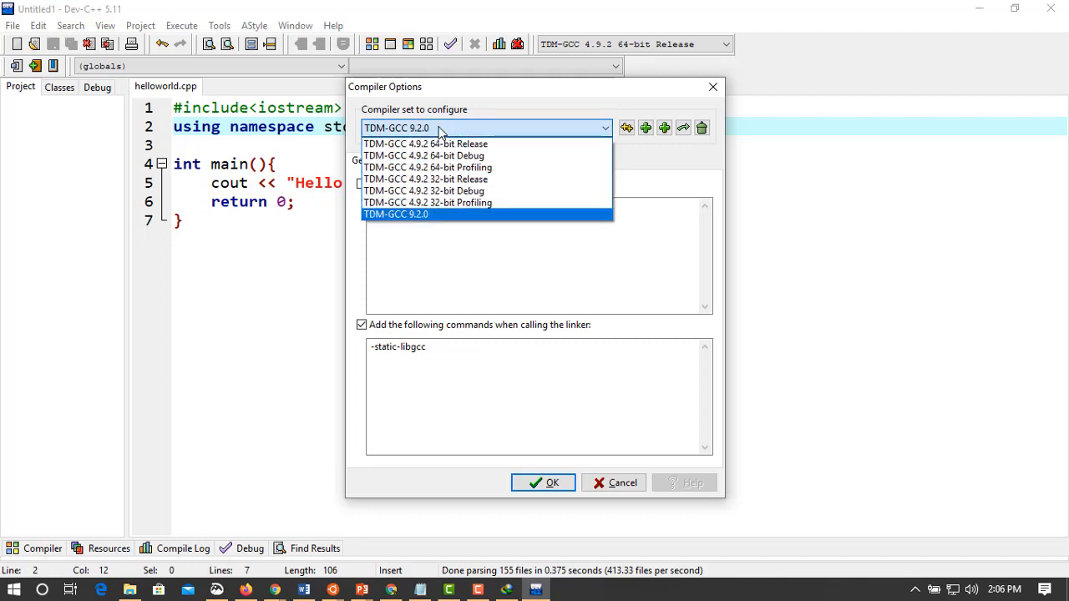
click(467, 214)
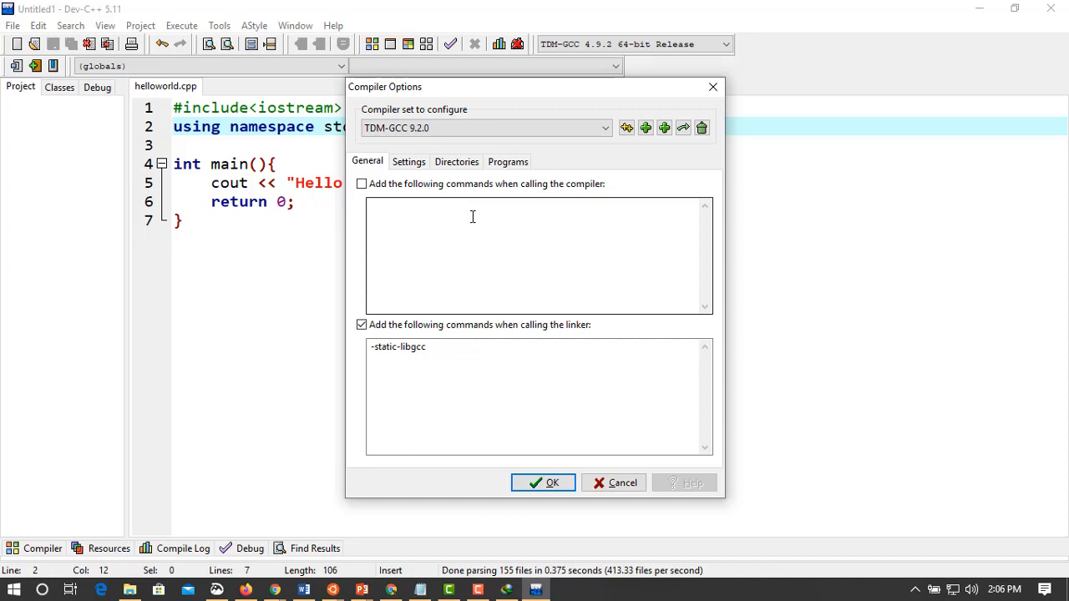
click(362, 184)
click(567, 205)
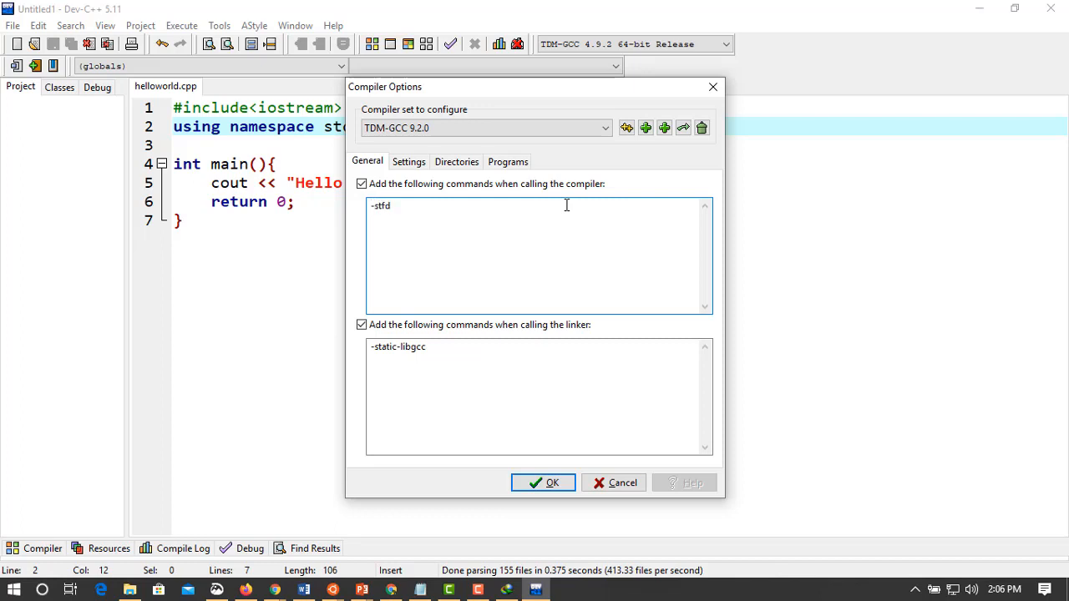
key(BackSpace)
click(498, 349)
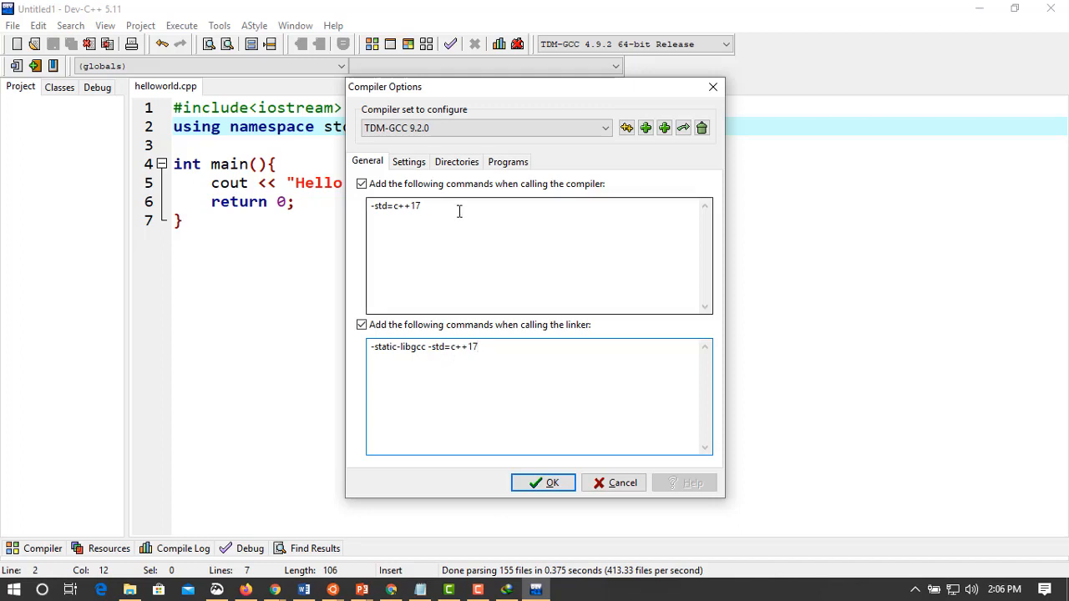
drag(430, 210, 396, 206)
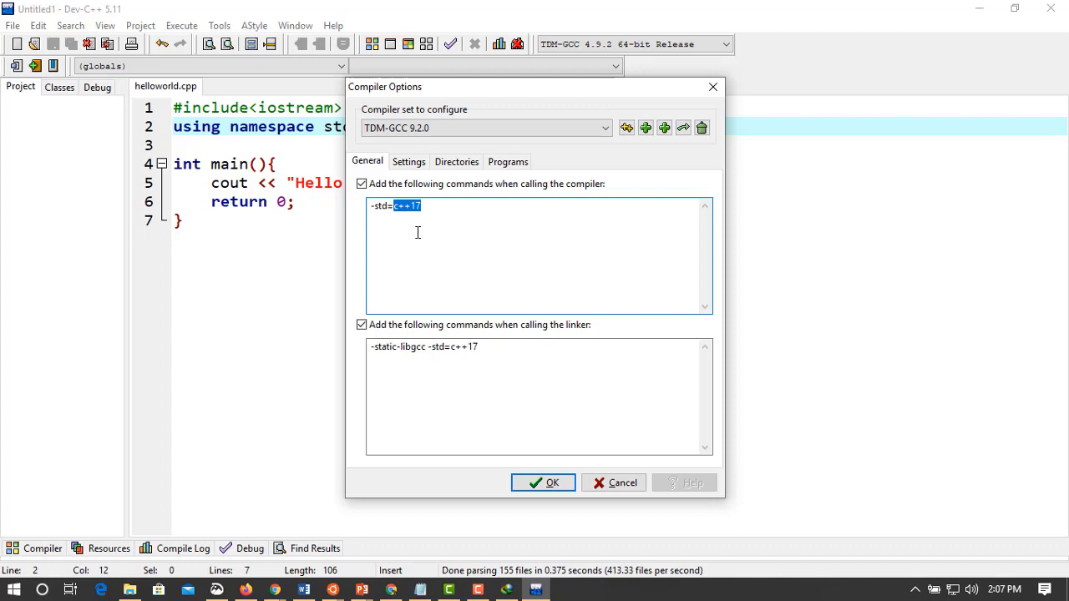
- Review the settings, directories and program file names of the TDM-GCC 9.2.0 set, and accept the compiler options
click(407, 162)
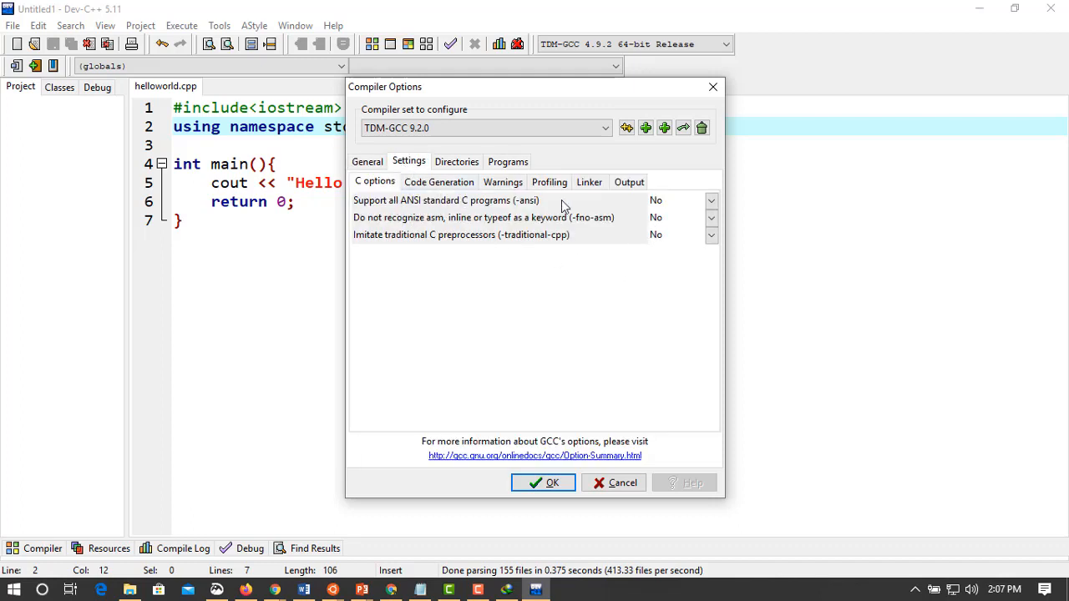
click(457, 164)
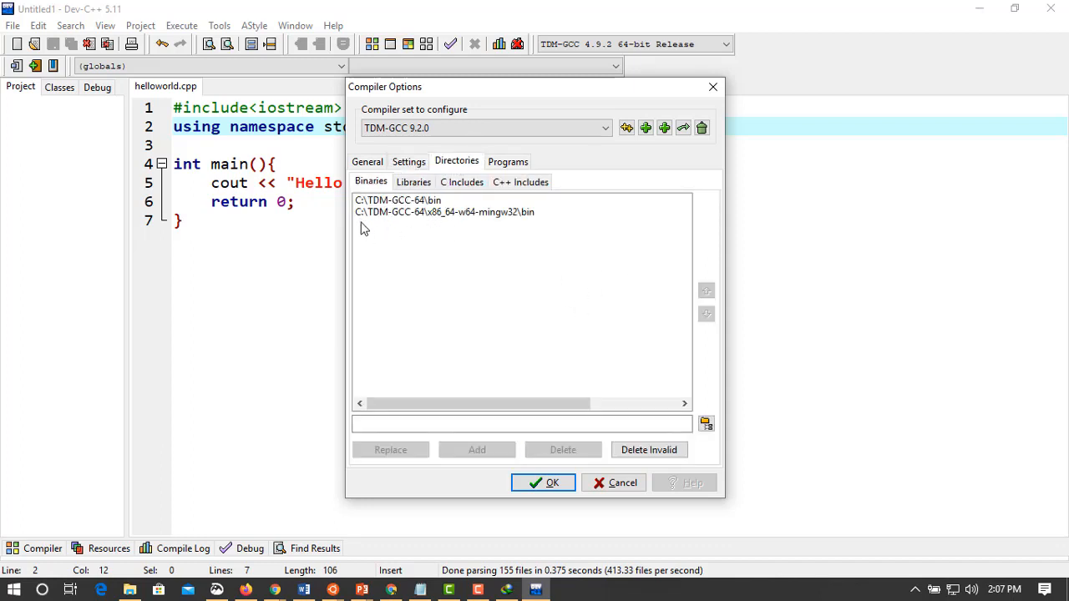
click(413, 183)
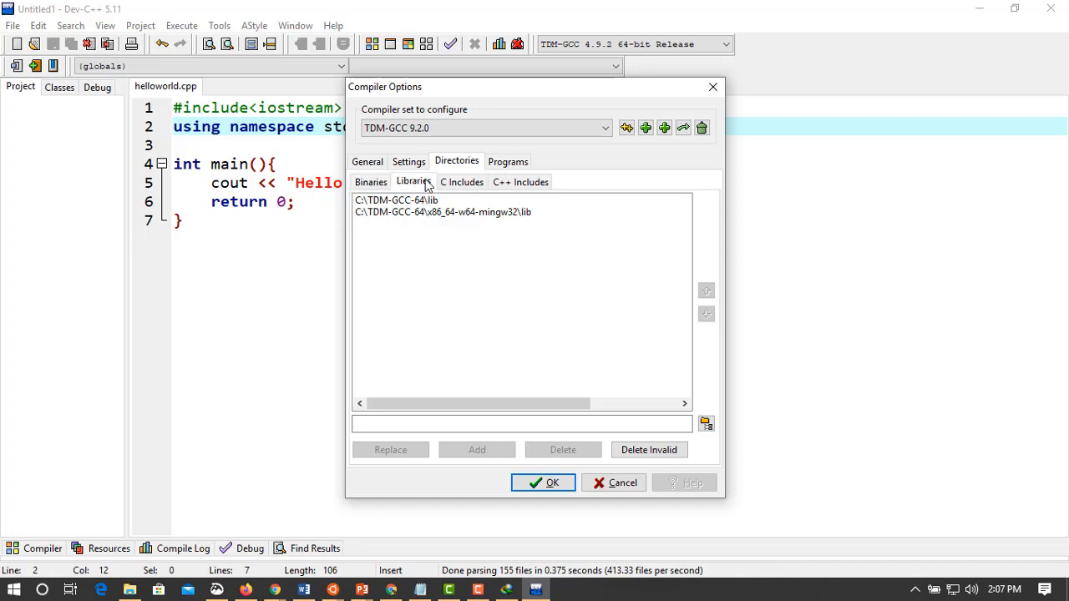
click(479, 182)
click(523, 183)
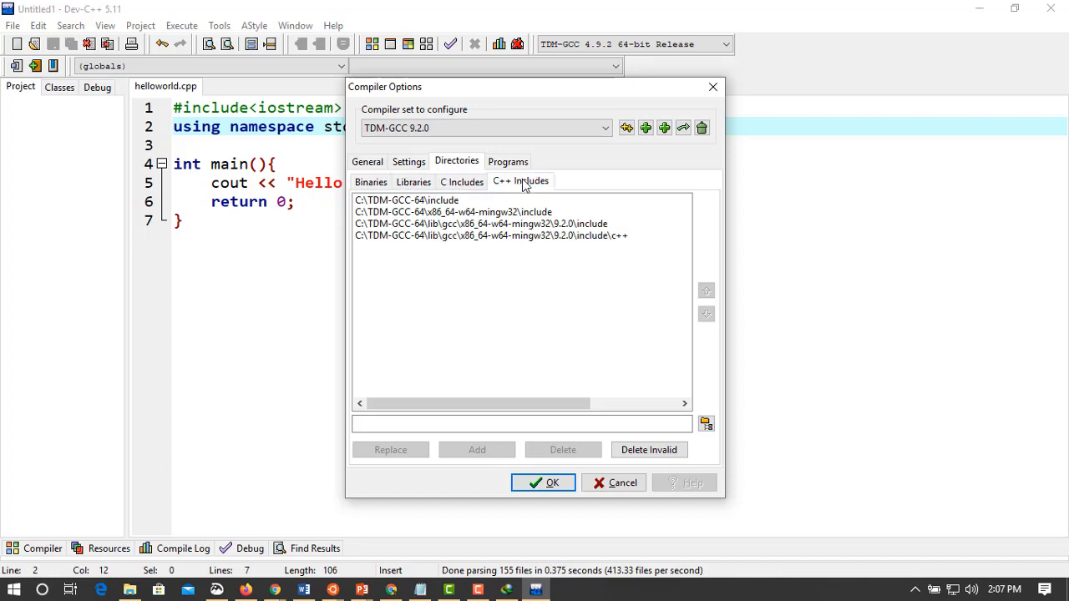
click(509, 162)
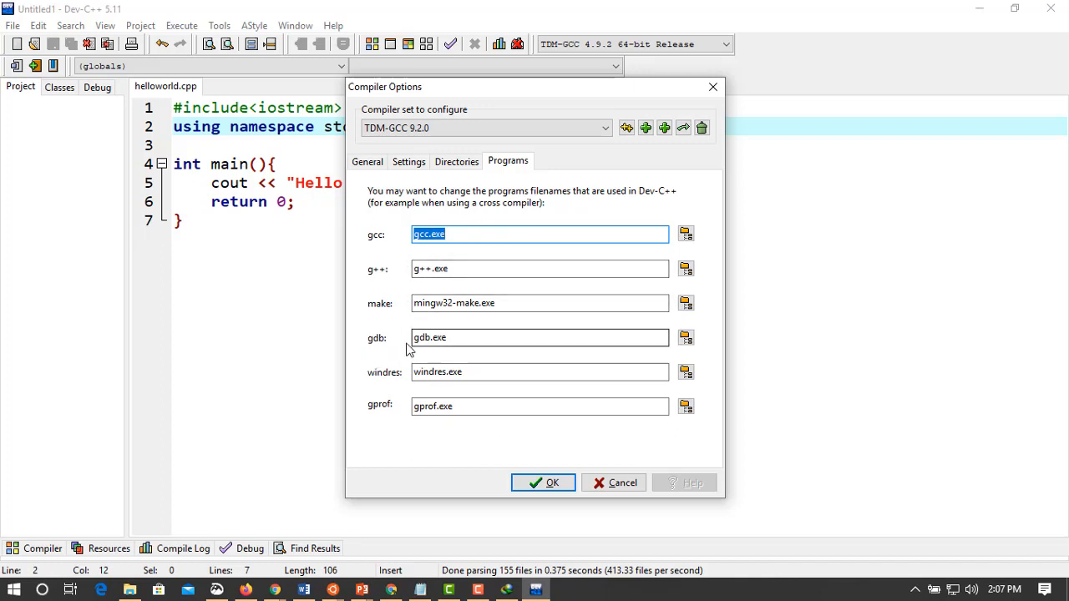
drag(484, 338, 361, 337)
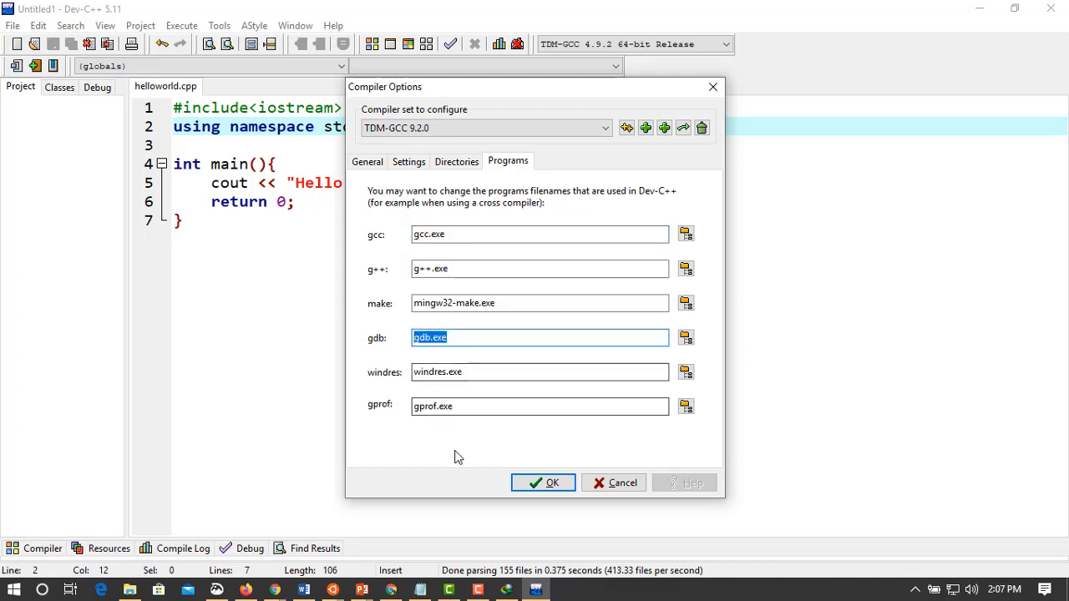
click(474, 407)
drag(475, 408, 410, 429)
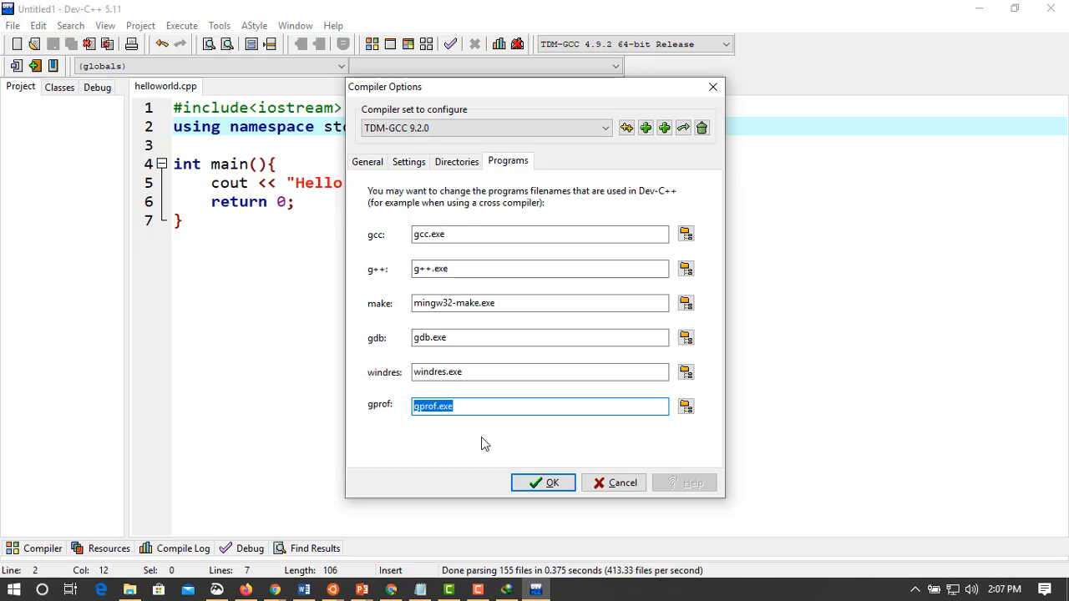
click(533, 489)
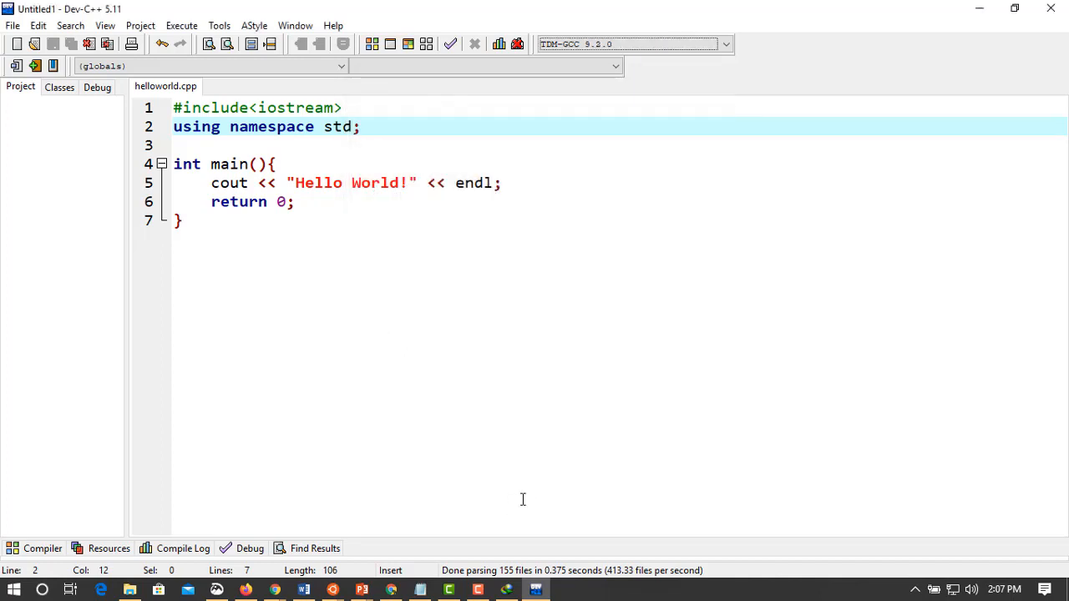
- Add the declaration int atomicNumber {11}; as the first line inside the main function of helloworld.cpp
click(443, 239)
key(ctrl+z)
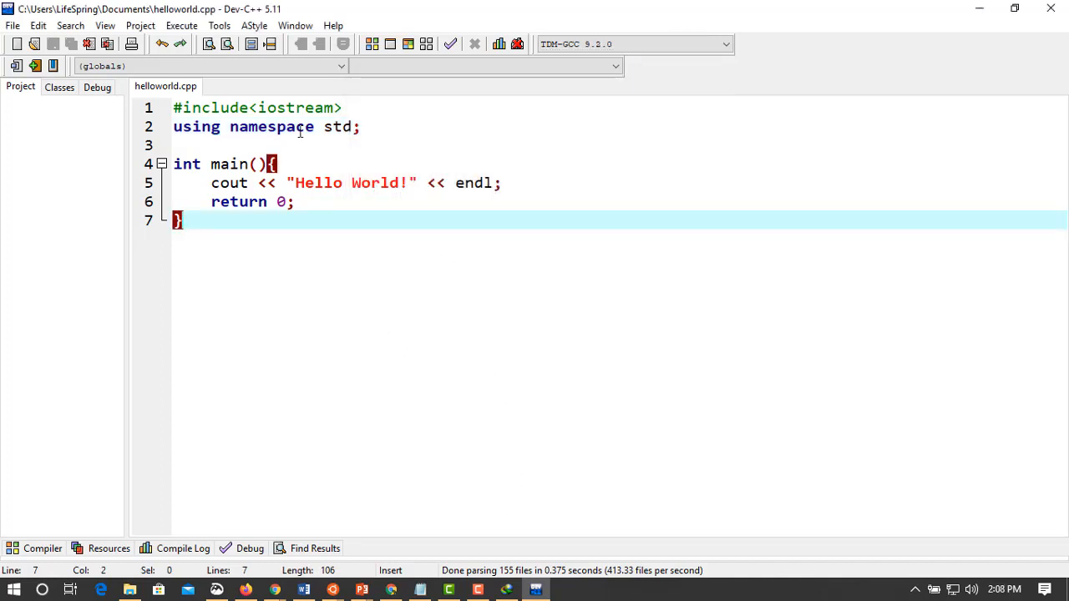
click(305, 165)
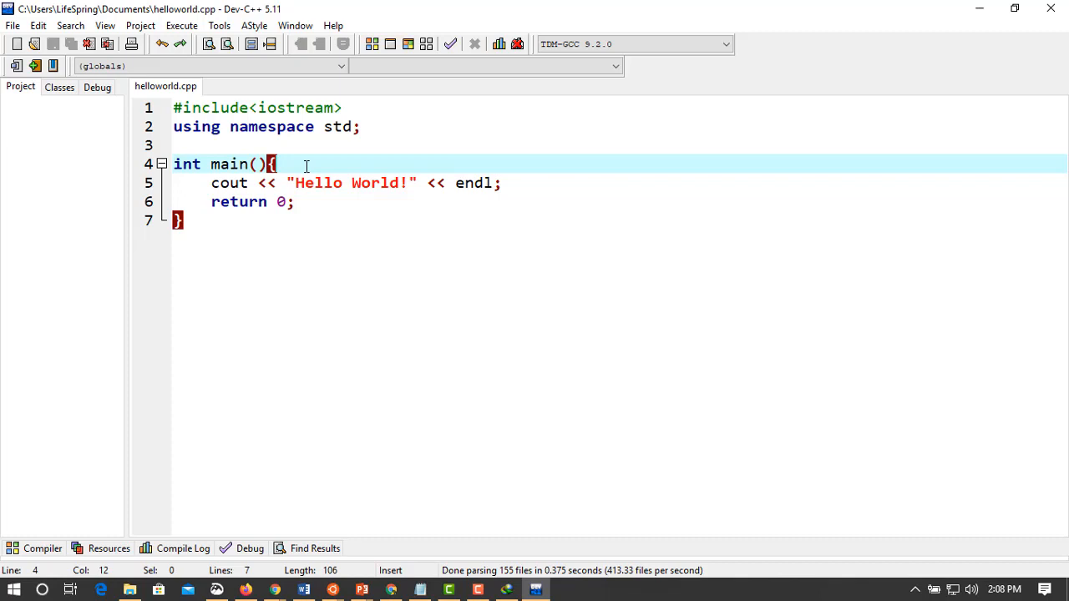
key(Return)
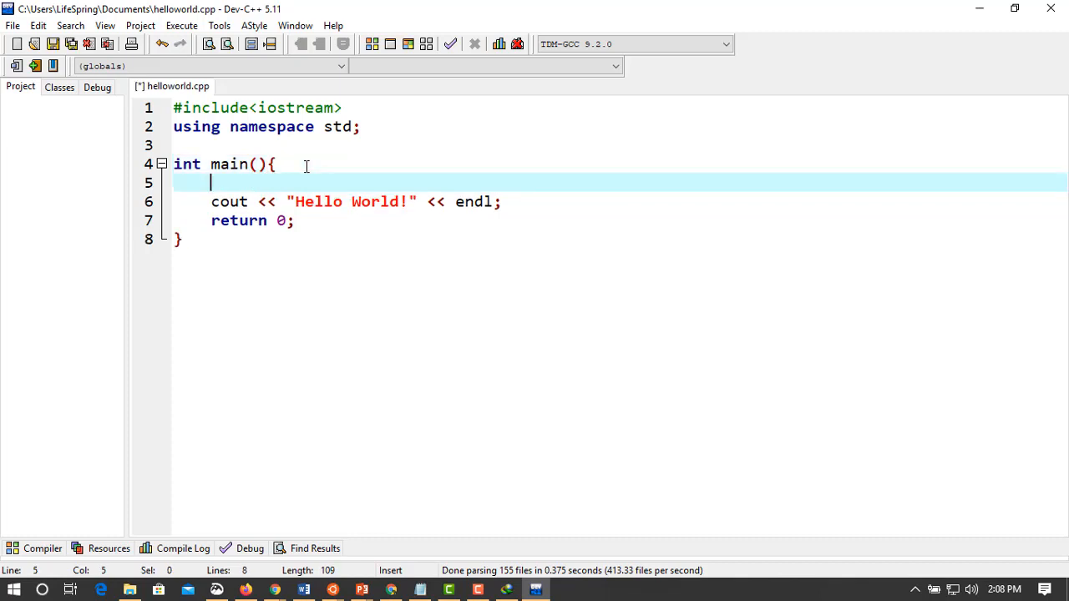
text(int)
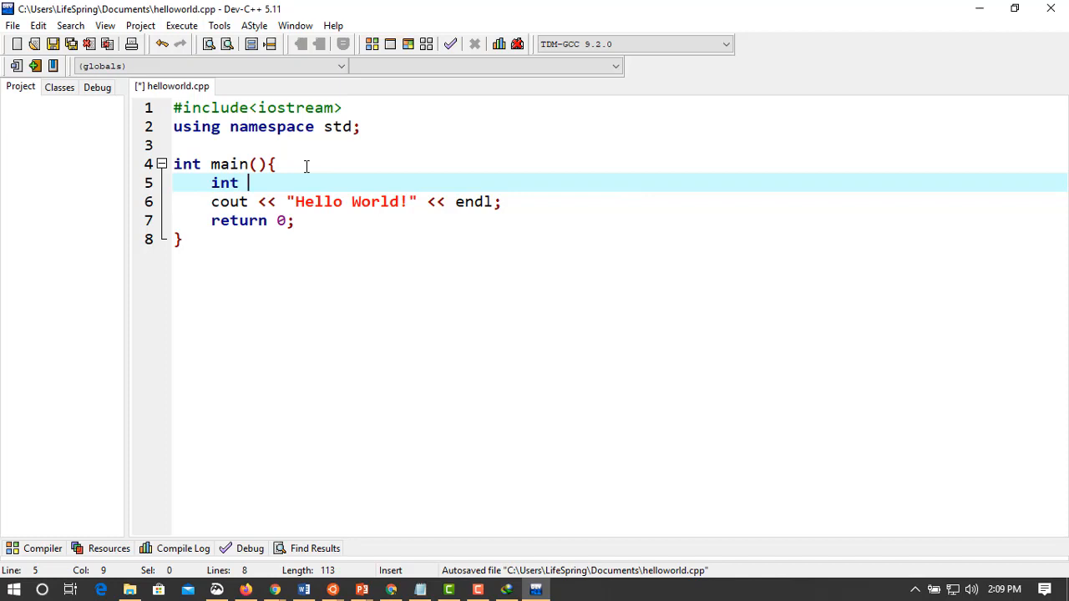
text( at)
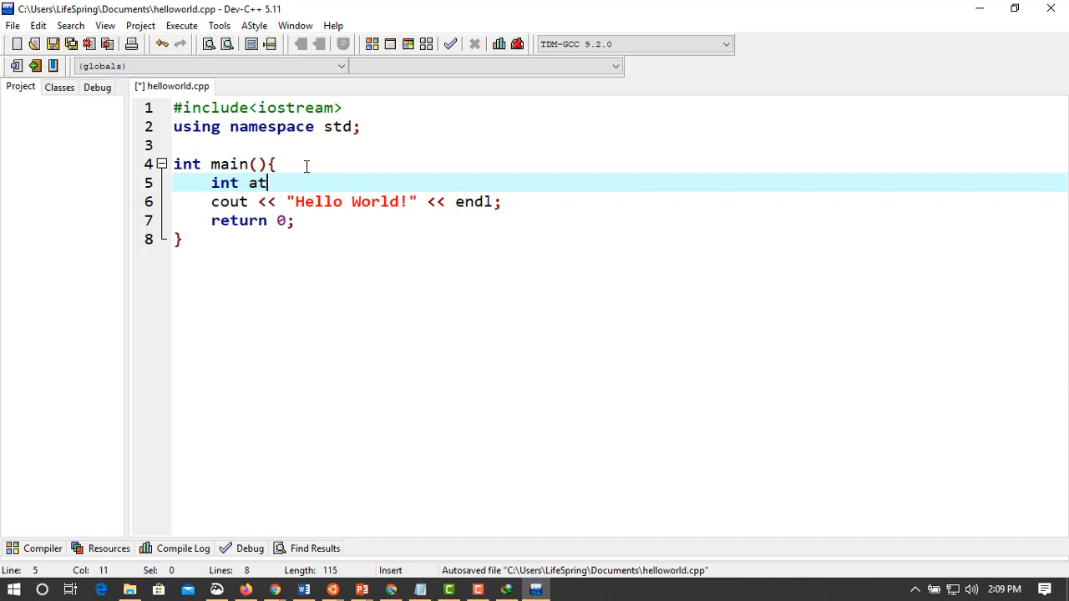
text(omicNumber {)
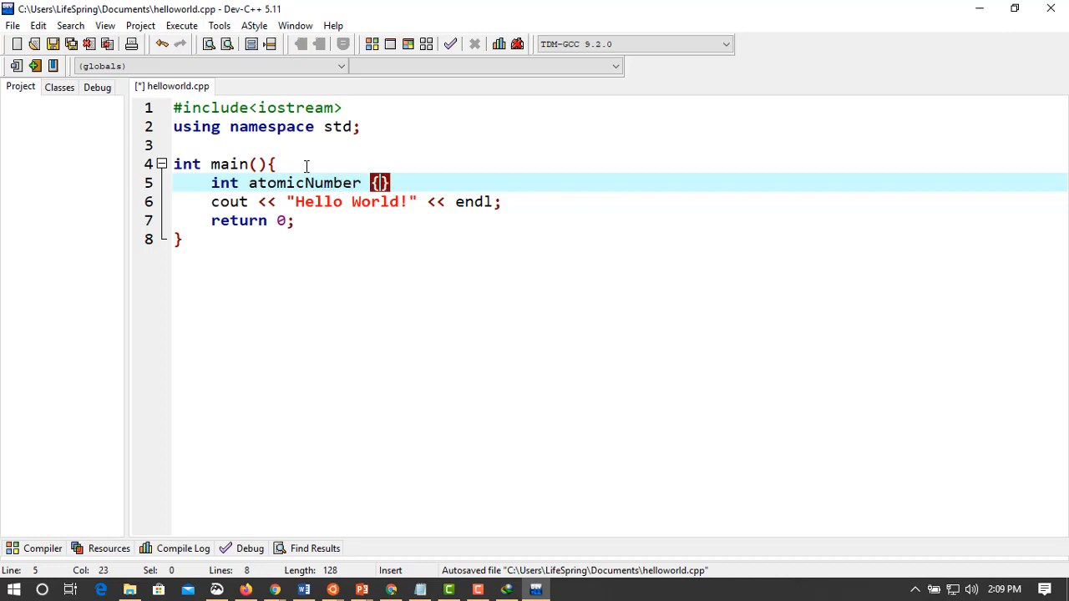
text(11};)
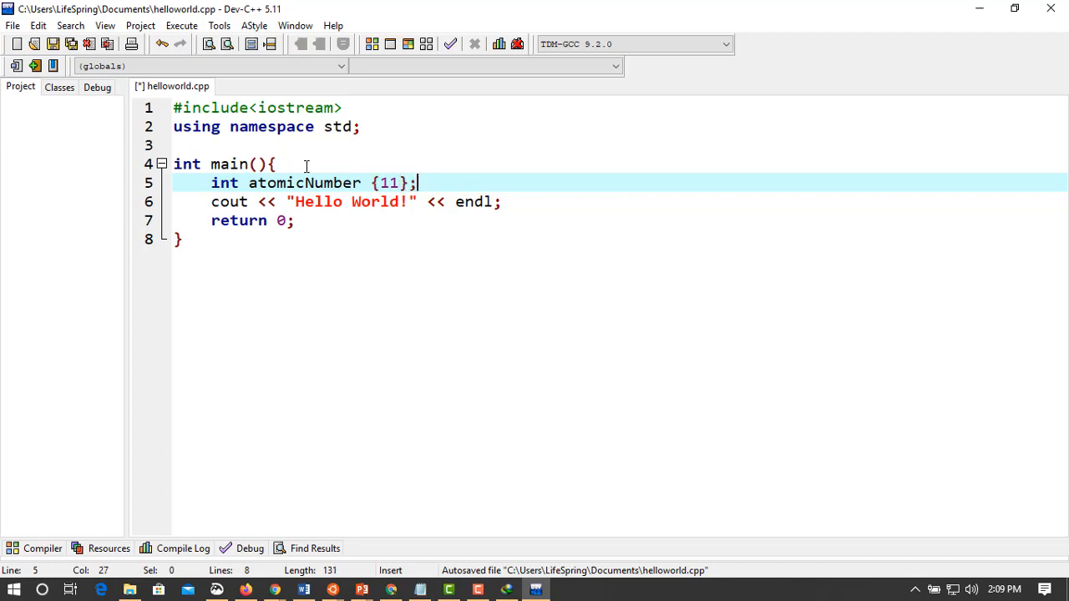
- Replace the Hello World! text in the cout statement with "Atomic number of Sodium: "
drag(296, 202, 414, 202)
text(Atomic n)
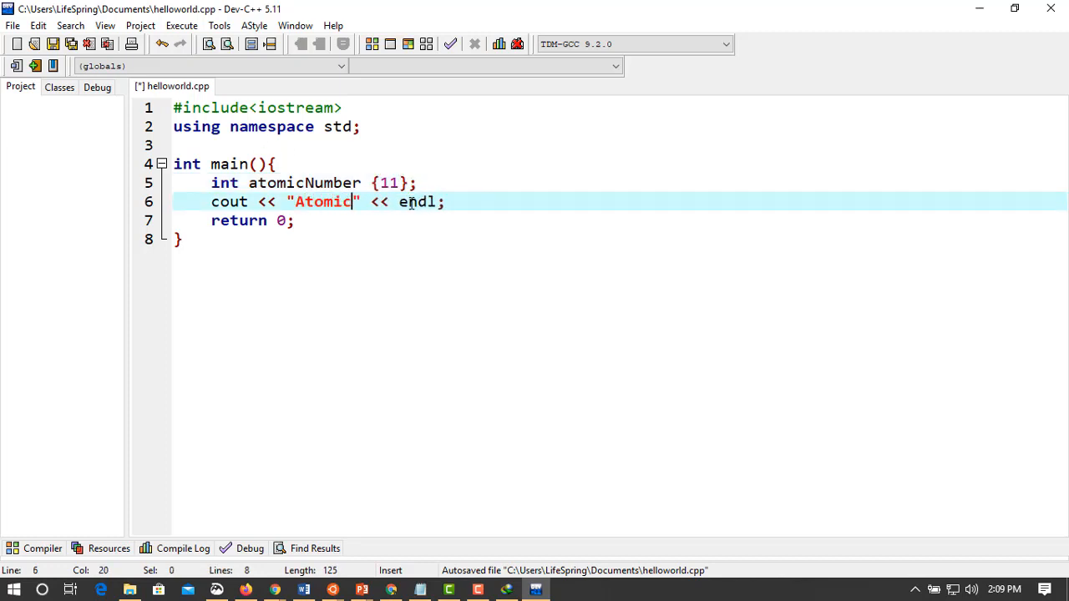
text(umber of )
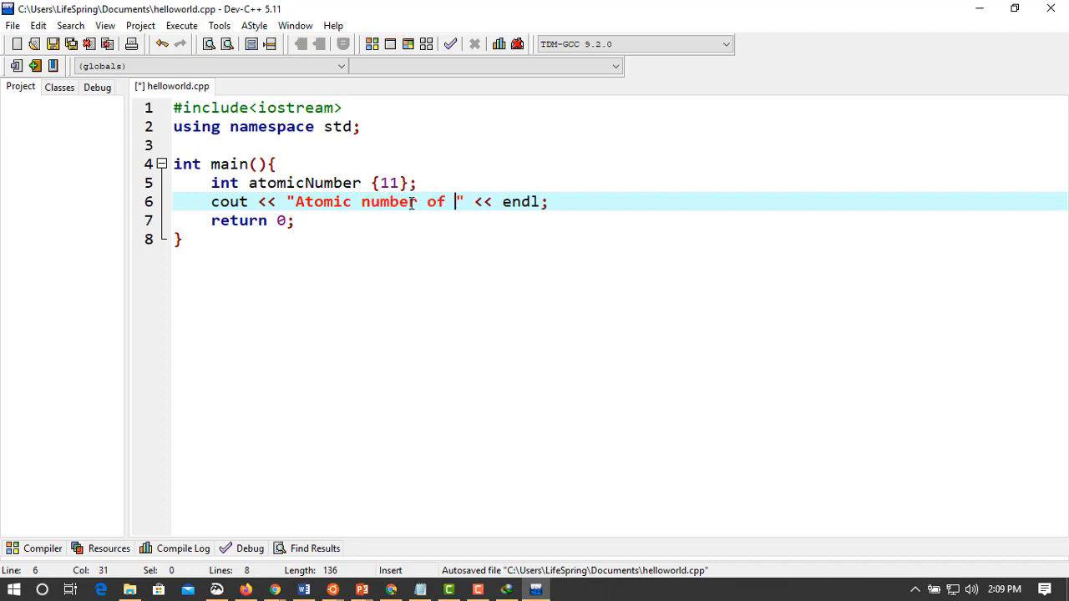
text(Sou=d)
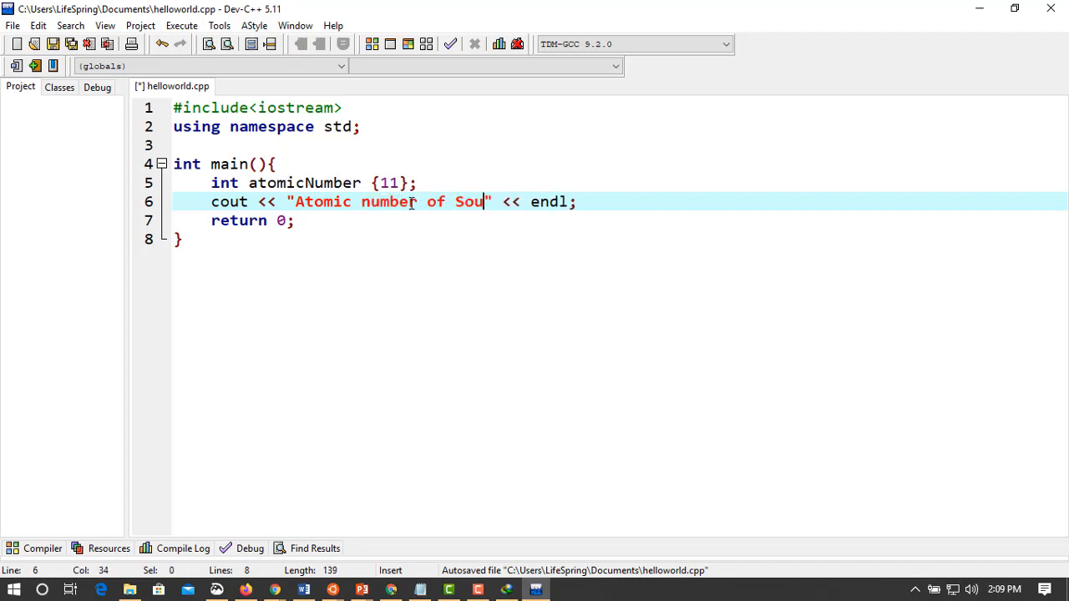
key(BackSpace)
key(BackSpace)
key(BackSpace)
text(dium)
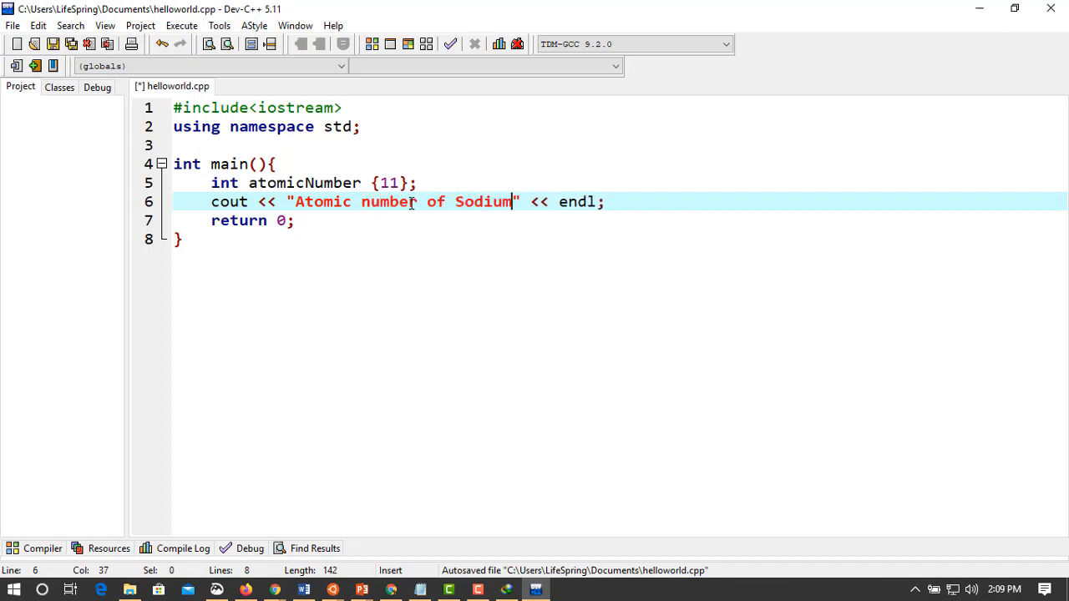
text( is)
key(BackSpace)
key(BackSpace)
key(BackSpace)
key(BackSpace)
text(:)
- Insert << atomicNumber between the output string and << endl in the cout statement, and save the file
key(Right)
text(<<)
text( atomic)
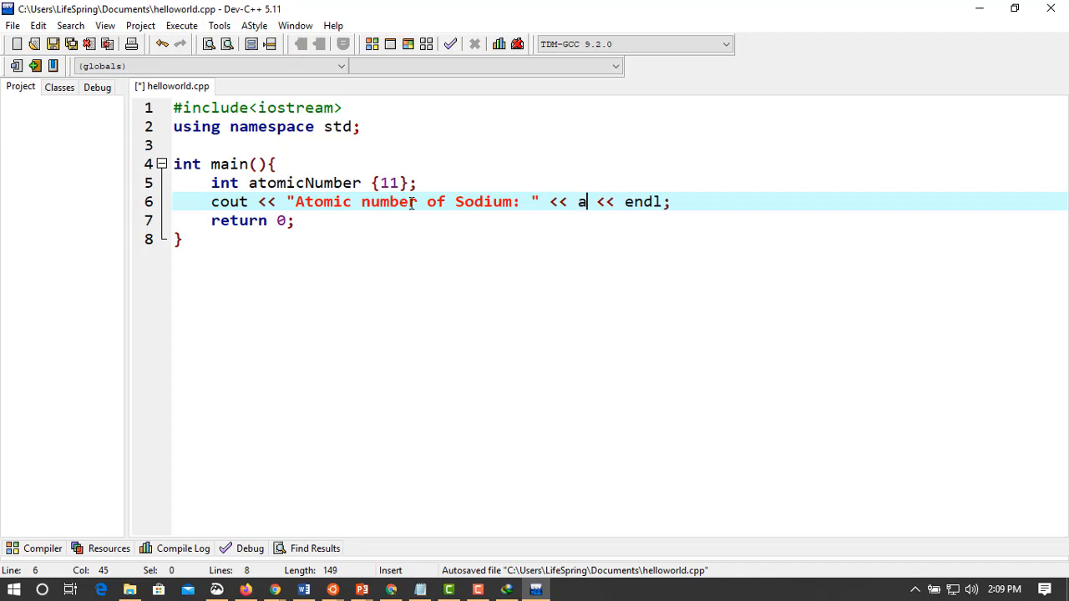
text(Number)
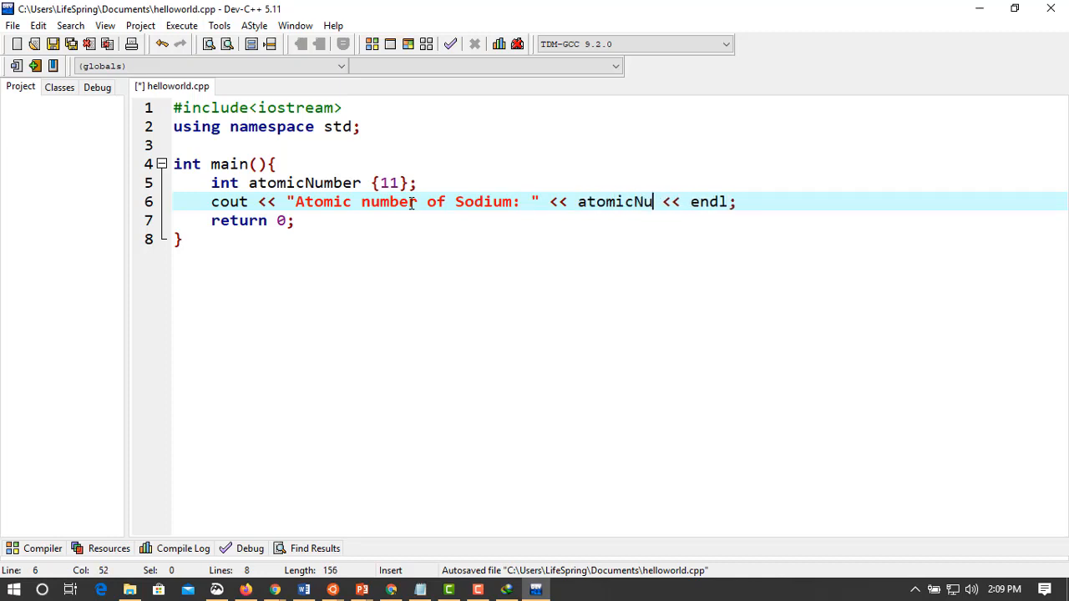
key(ctrl+s)
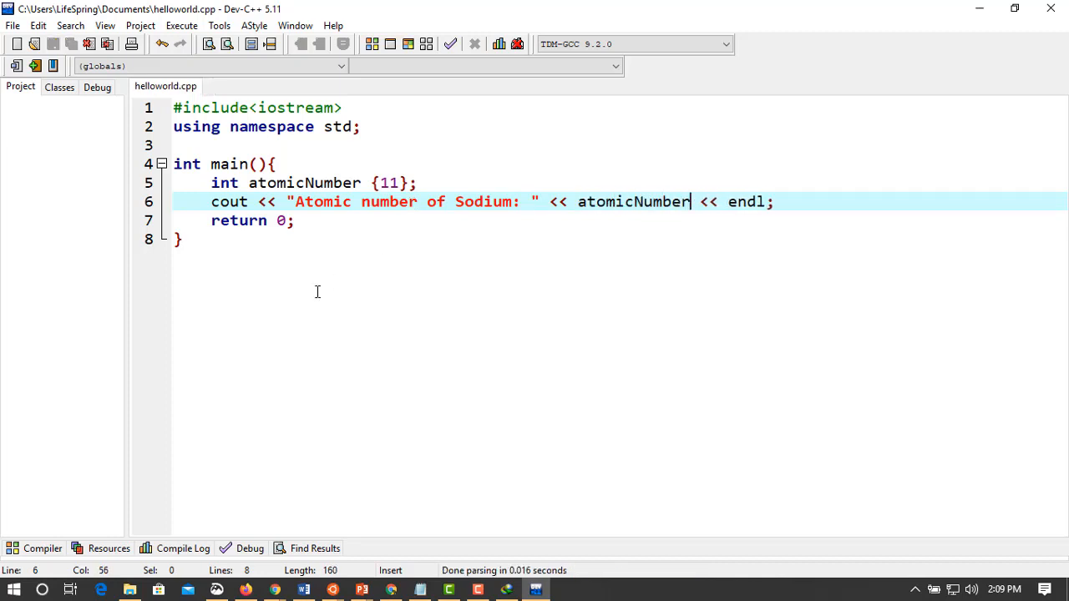
- Compile and run the helloworld.cpp program with the TDM-GCC 9.2.0 compiler set
key(Down)
drag(428, 183, 203, 190)
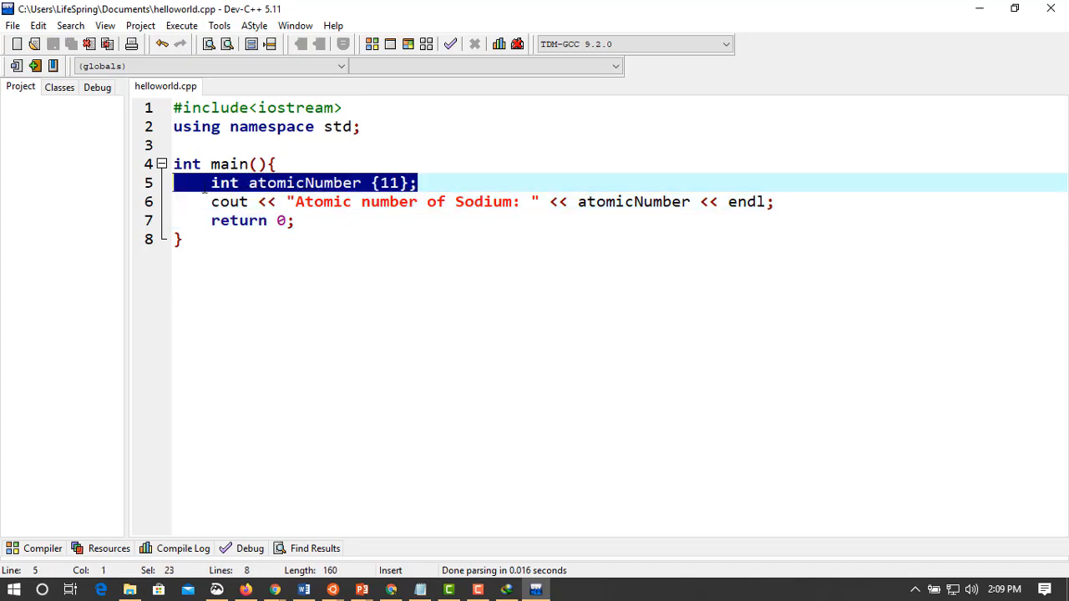
click(332, 231)
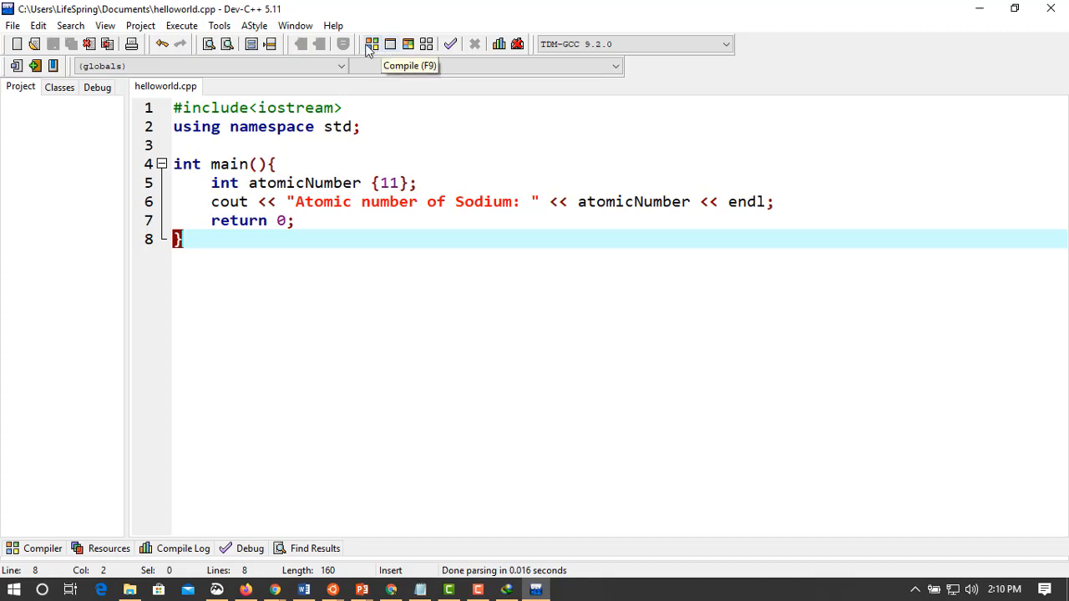
click(409, 44)
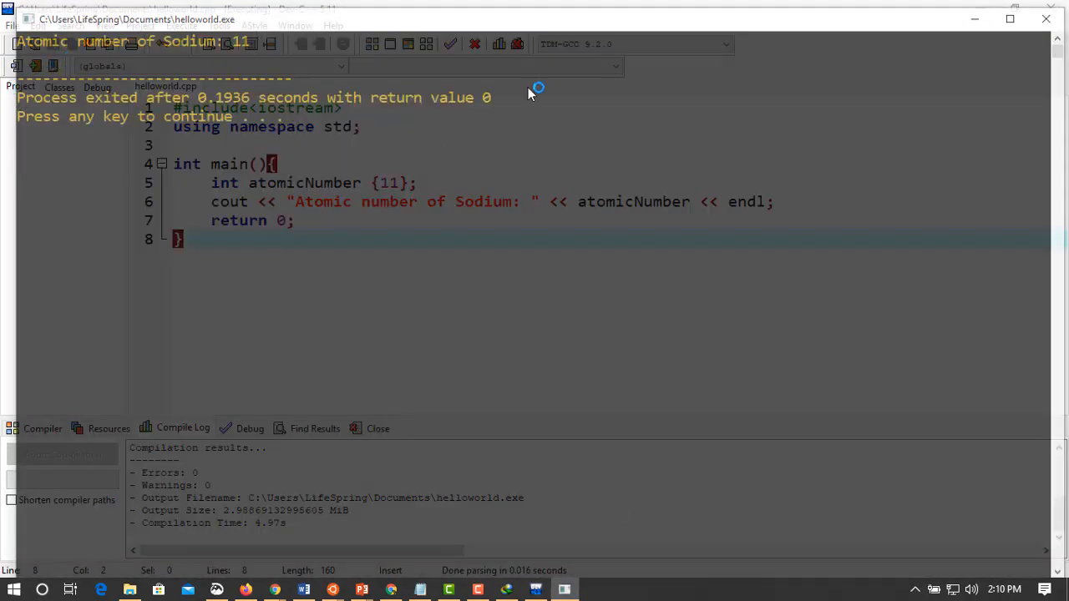
- Minimize the code editor to check the program's console output, close the console, and minimize the editor again
click(537, 588)
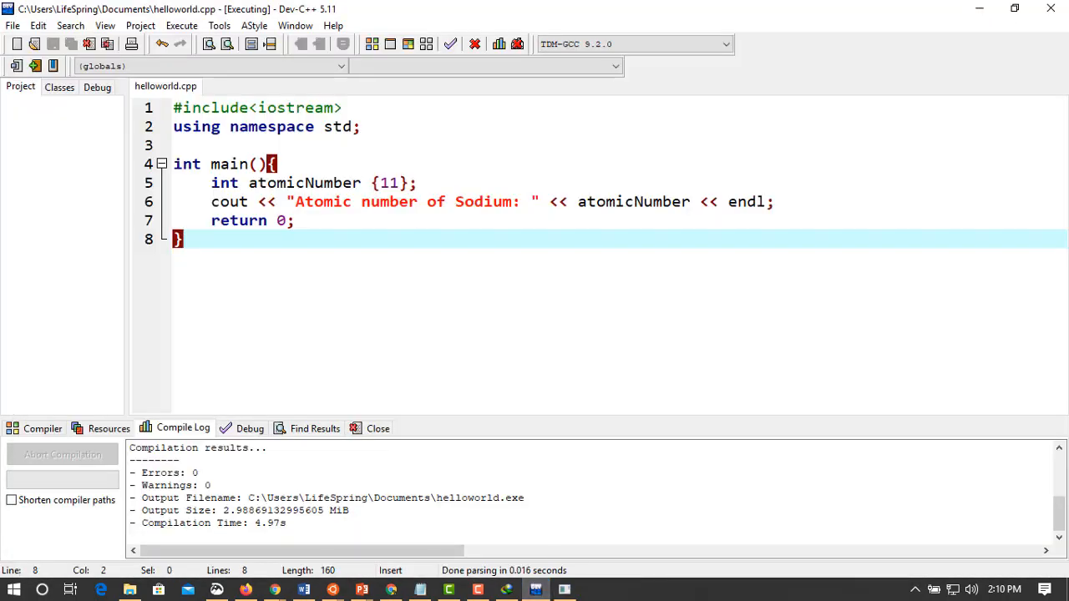
click(979, 8)
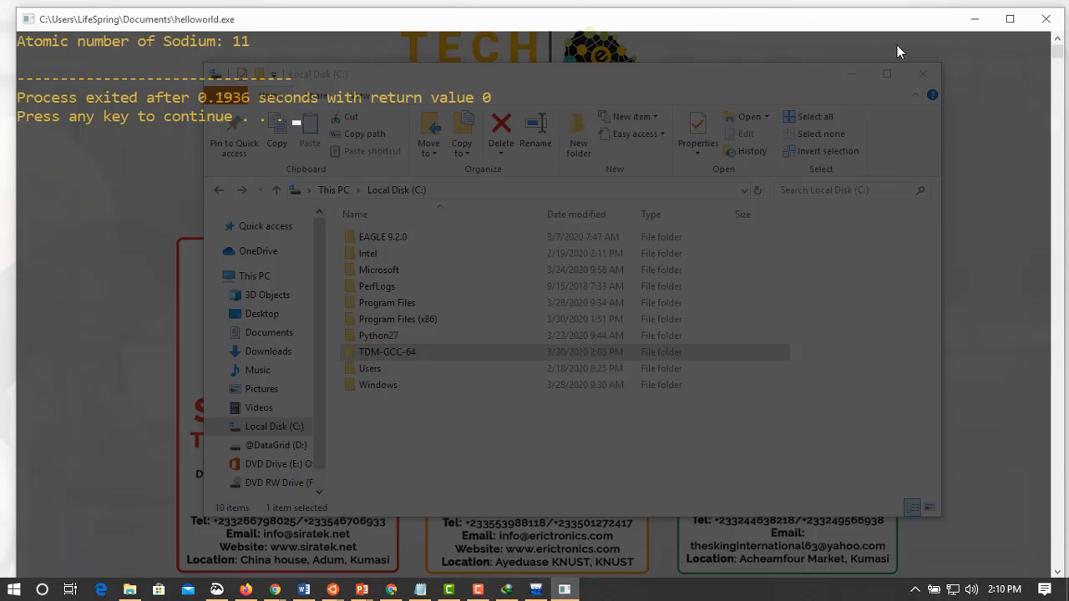
key(Return)
click(363, 169)
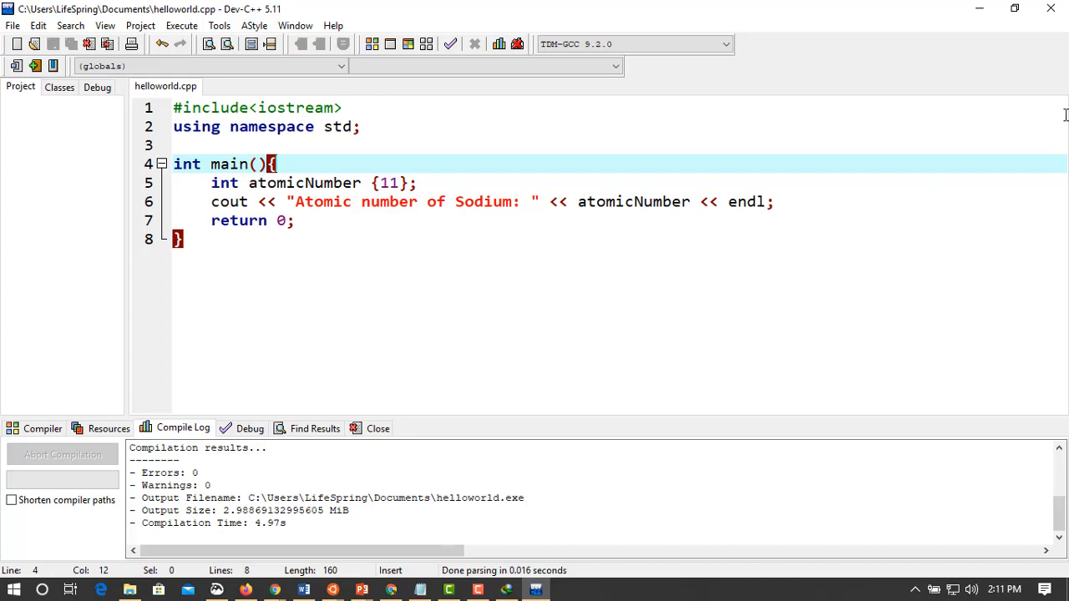
click(978, 8)
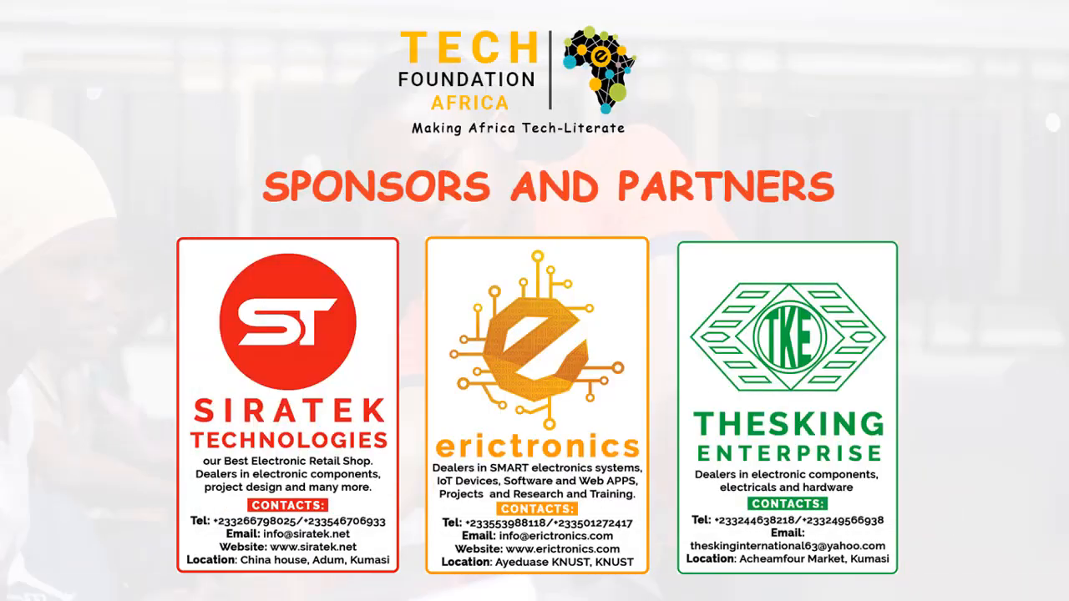